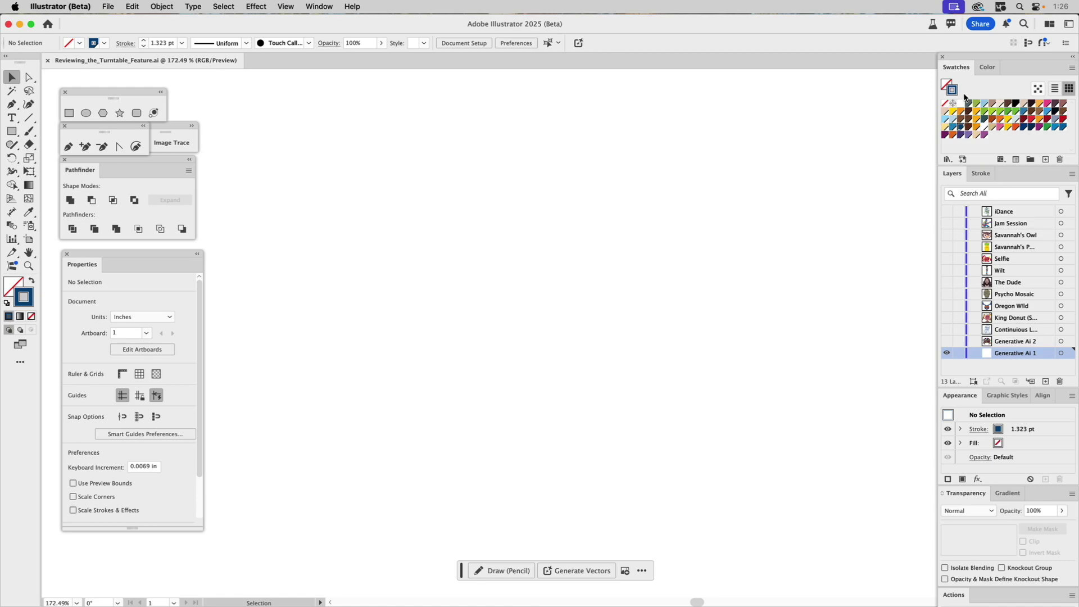
pyautogui.click(1071, 67)
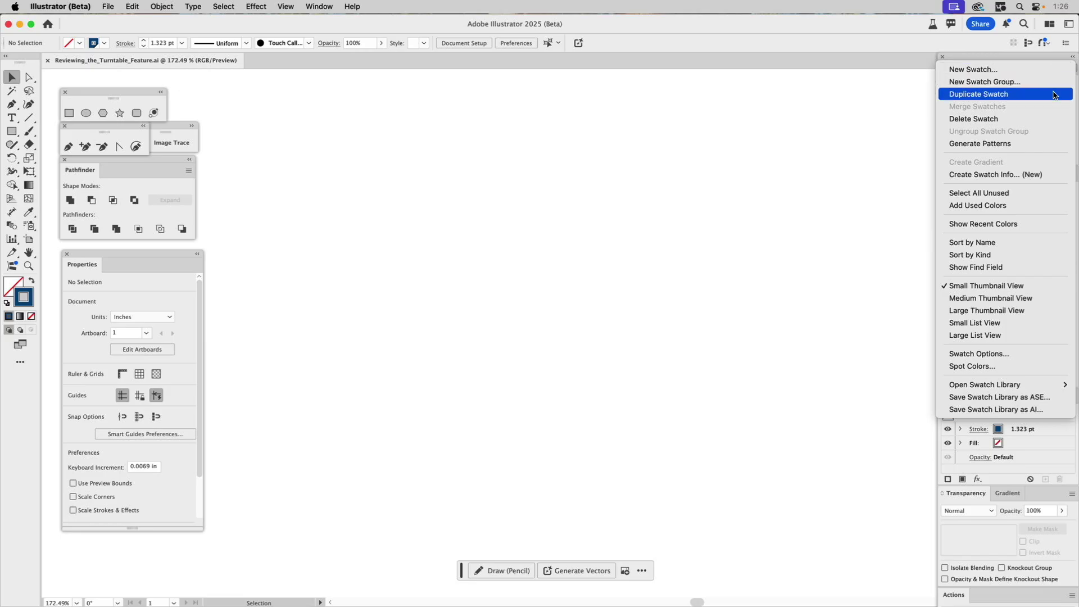
pyautogui.click(898, 89)
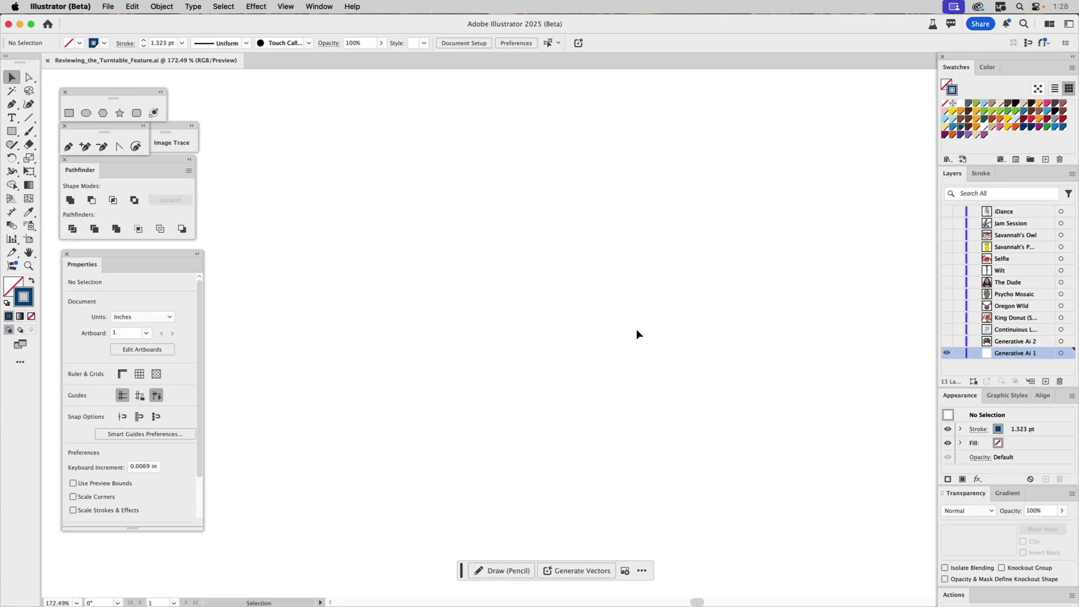
pyautogui.click(326, 7)
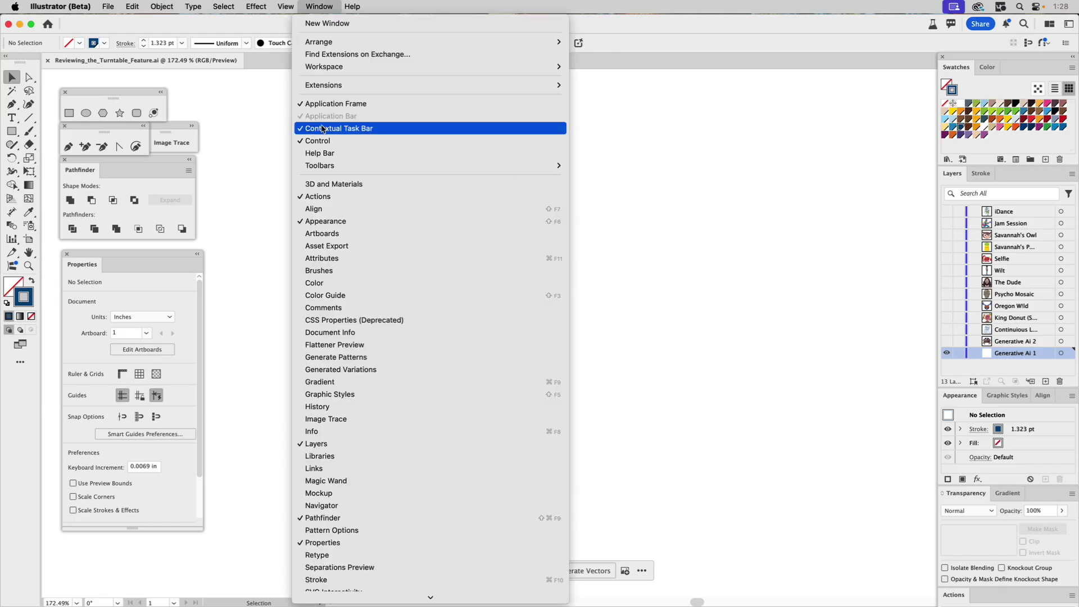
pyautogui.click(590, 150)
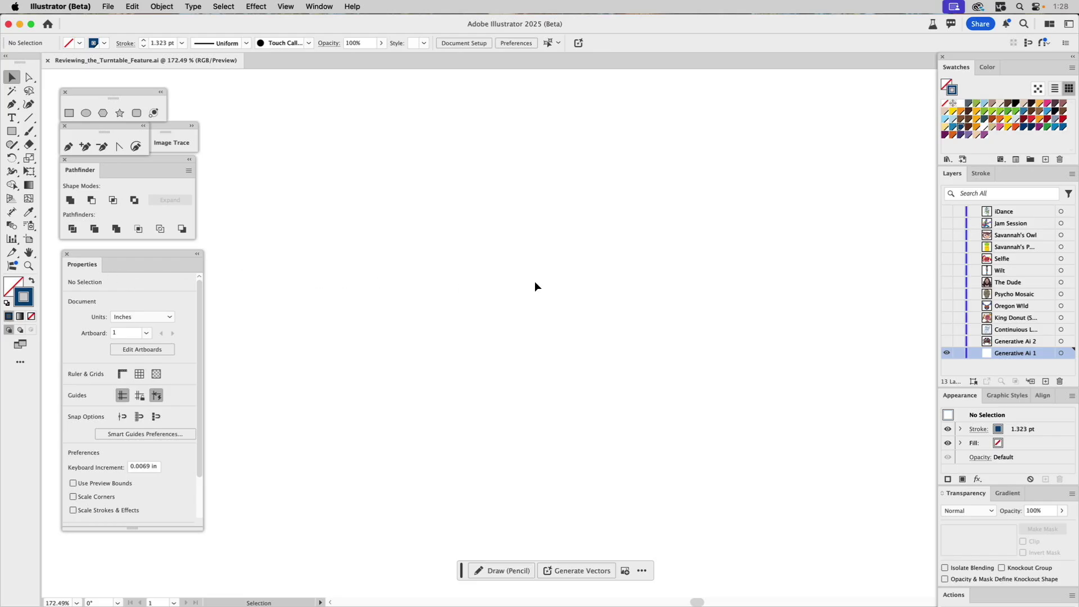
# Draw a rectangle about 4.43 by 3.31 in and center it horizontally and vertically on the artboard
pyautogui.click(69, 113)
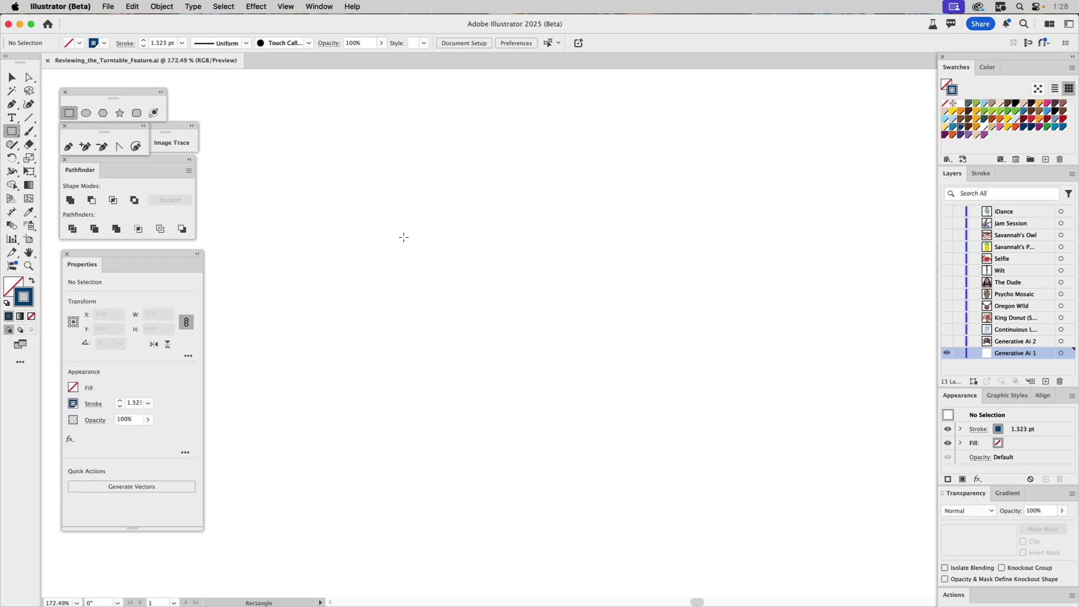
pyautogui.moveTo(568, 348); pyautogui.dragTo(768, 496)
pyautogui.press('v')
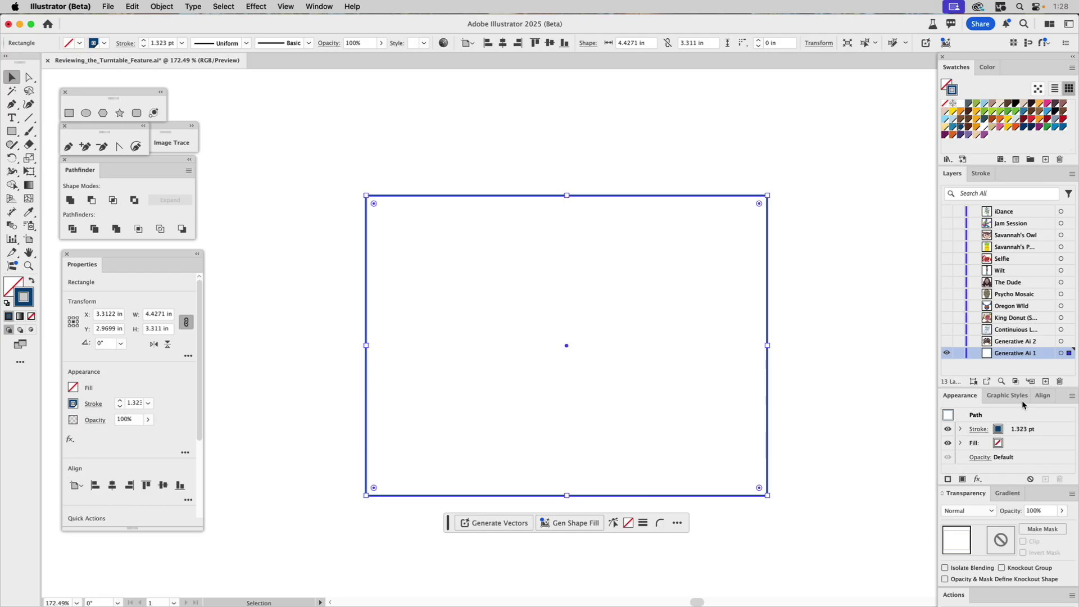
pyautogui.click(1043, 395)
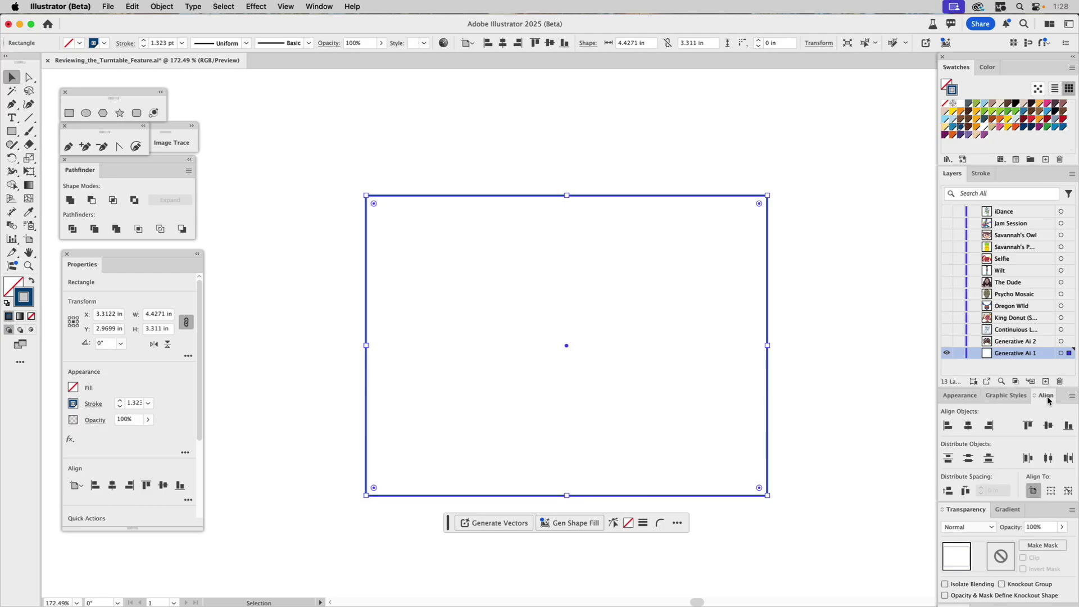
pyautogui.click(967, 426)
pyautogui.click(1048, 425)
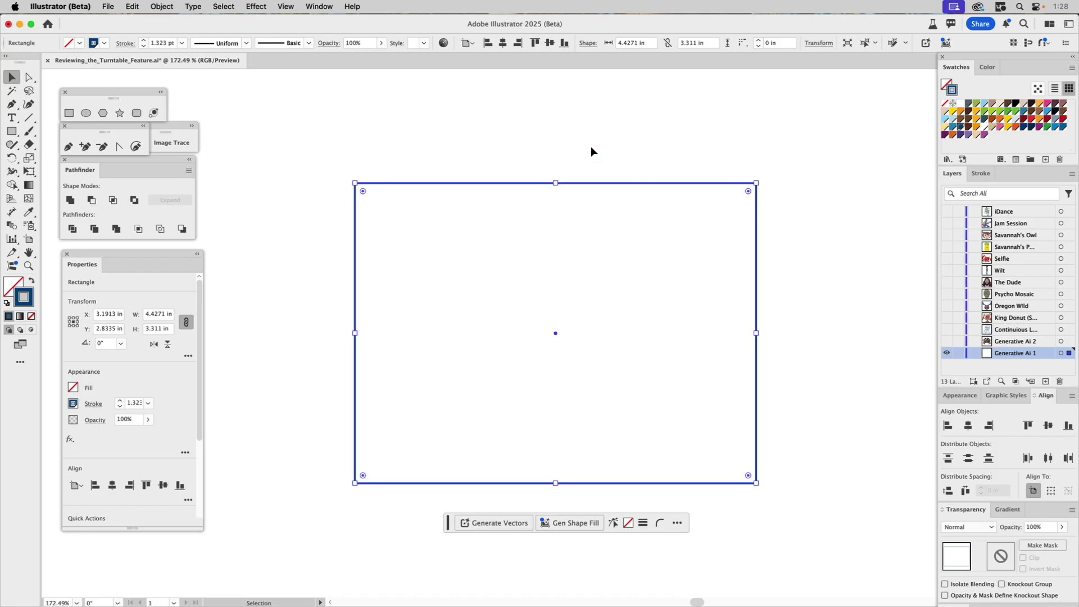
# Generate vector artwork inside the rectangle from the prompt "Bald Eage Wearing Cowboy Hat looking stern."
pyautogui.click(482, 523)
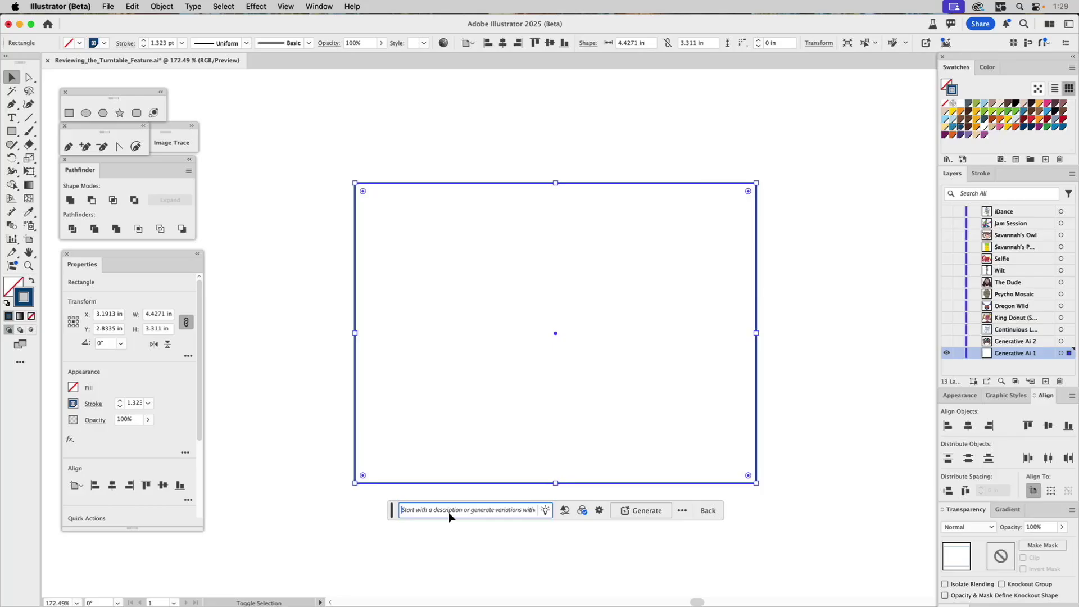
pyautogui.write('Bald Ea')
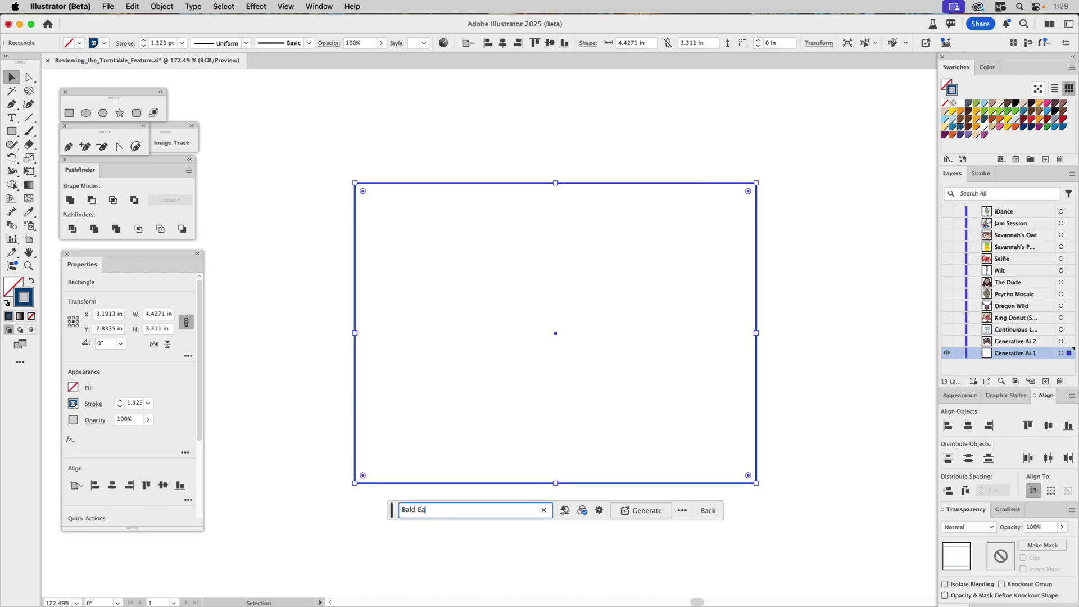
pyautogui.write('ge Wearing Cowbo')
pyautogui.write('y Hat looking stern')
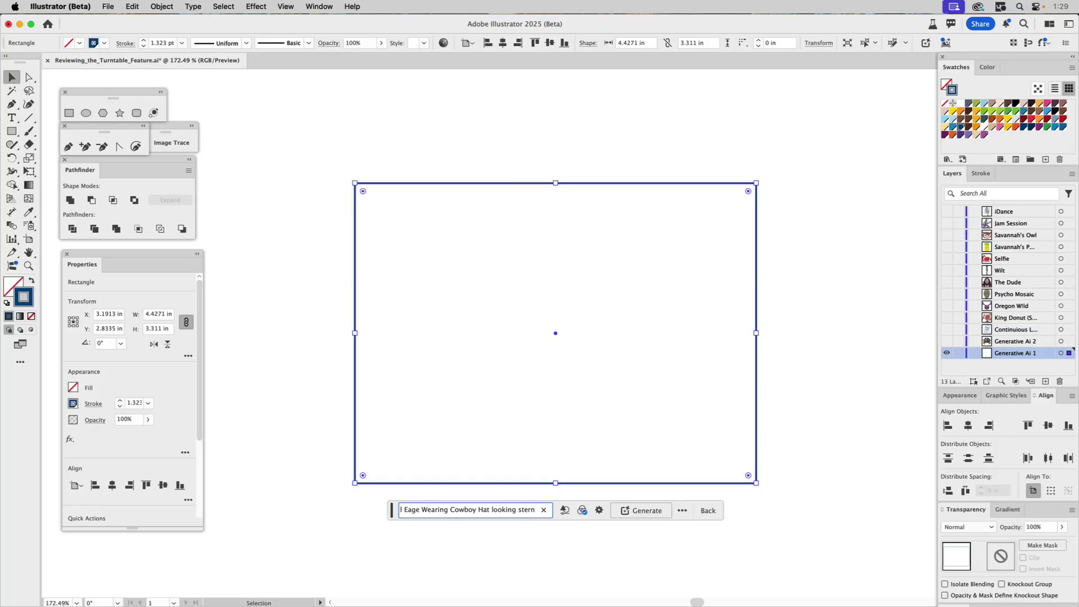
pyautogui.write('.')
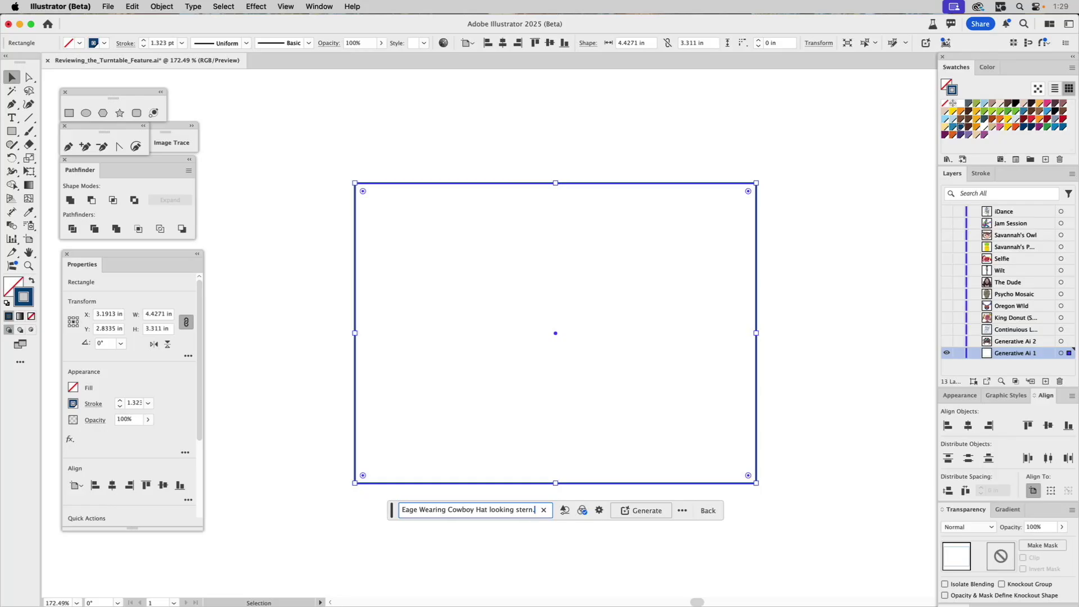
pyautogui.press('Return')
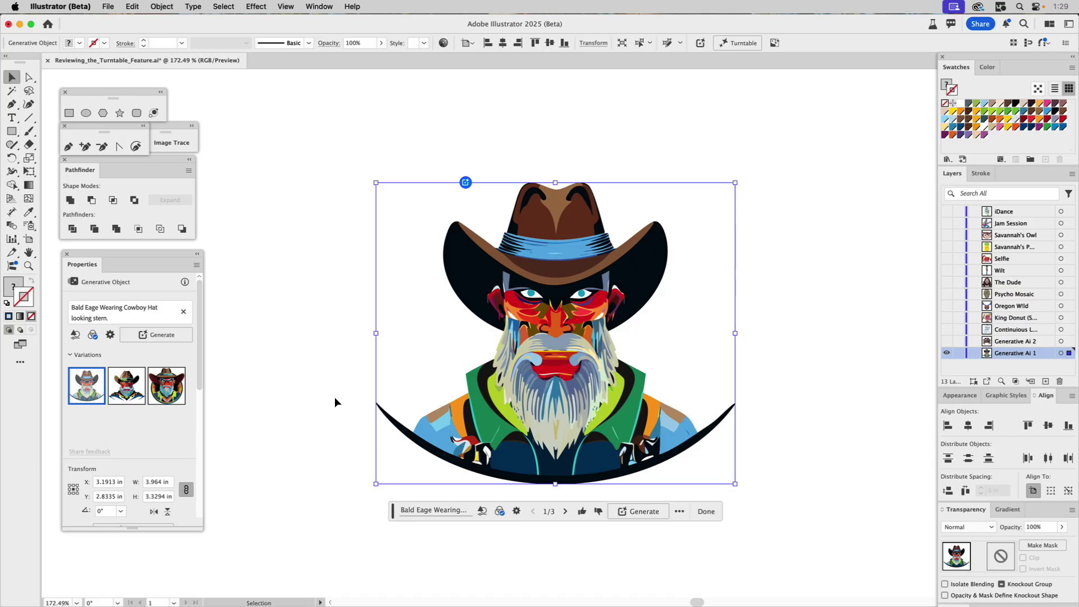
# Preview the second and third generated variations of the cowboy artwork and review the prompt text
pyautogui.click(129, 392)
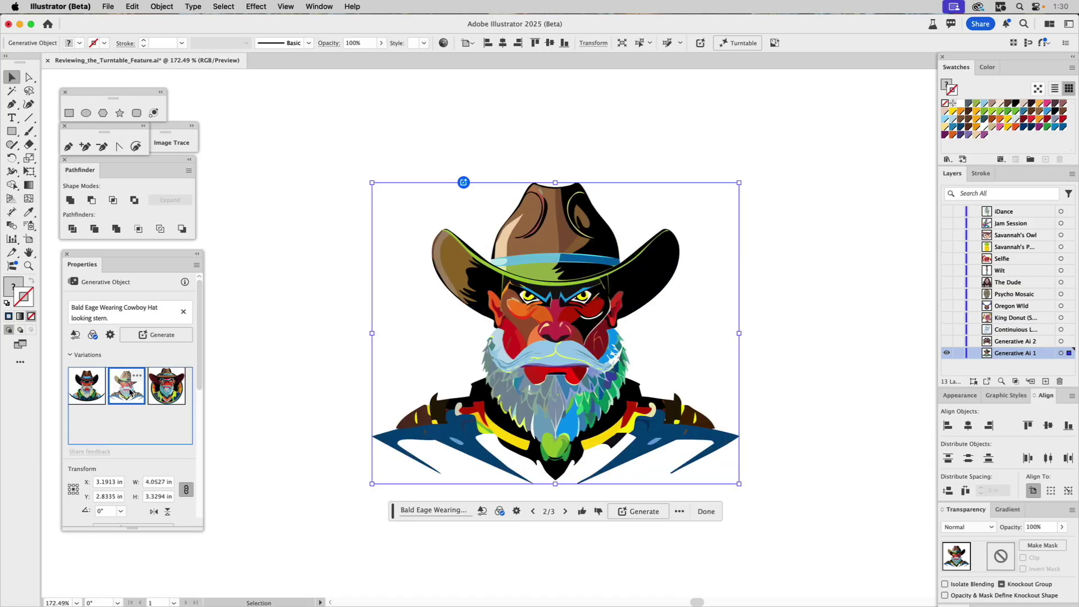
pyautogui.click(163, 393)
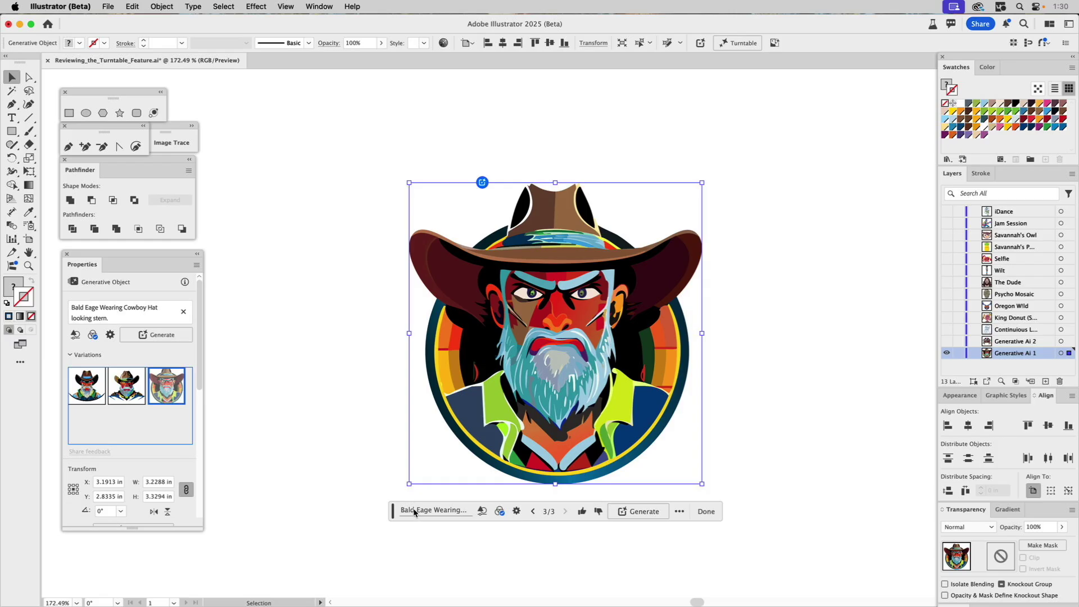
pyautogui.click(96, 311)
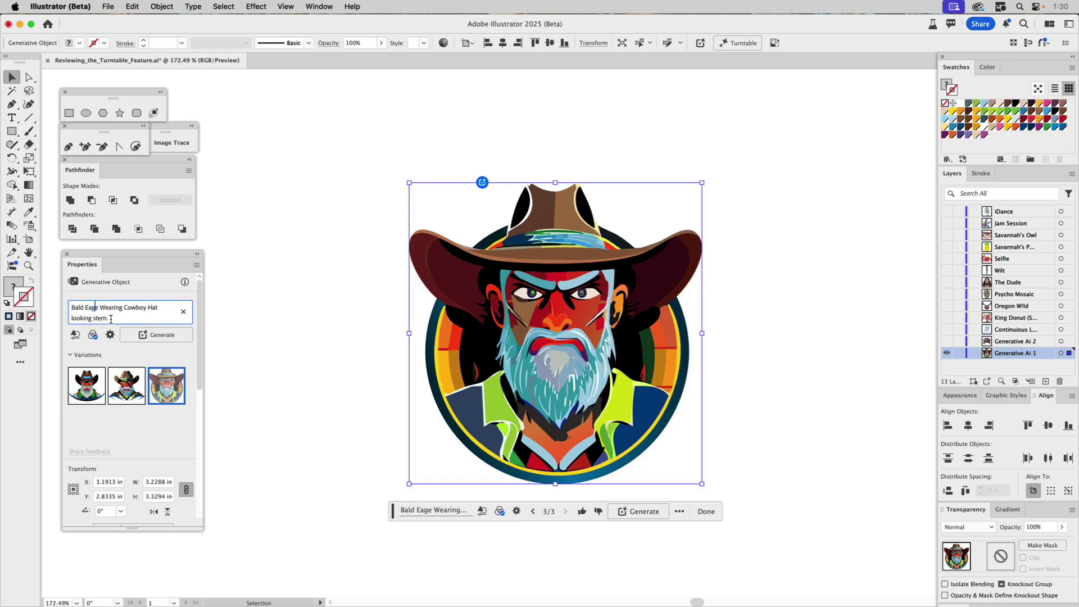
pyautogui.moveTo(110, 318); pyautogui.dragTo(33, 298)
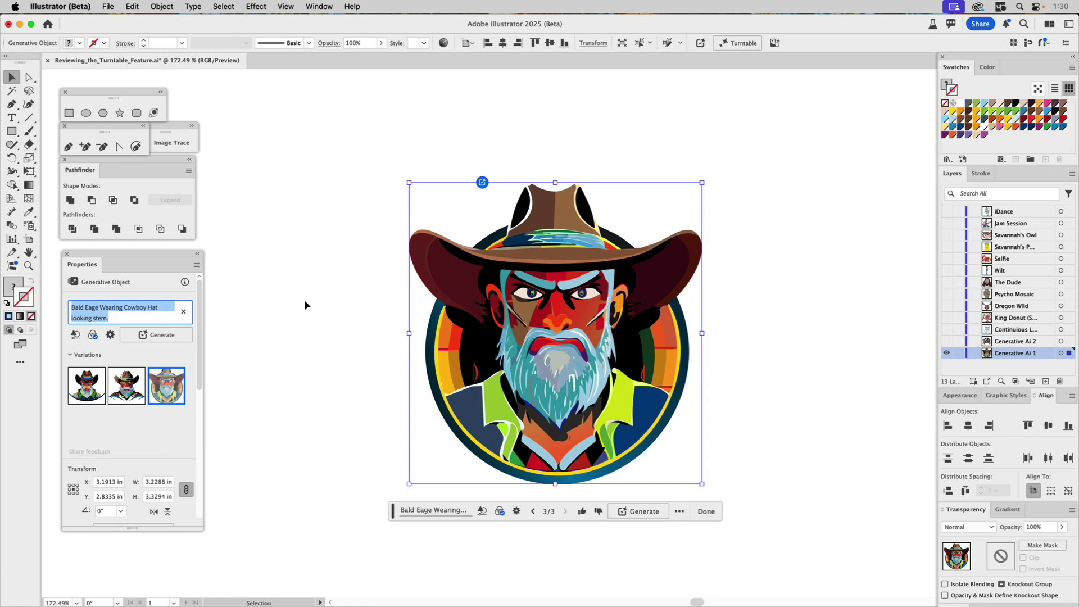
pyautogui.click(479, 320)
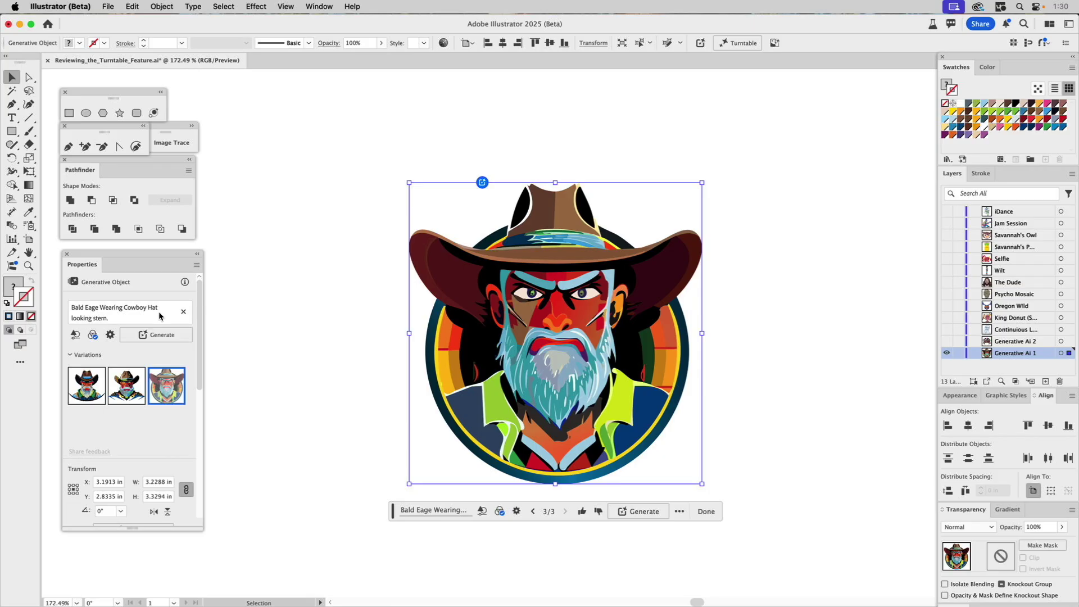
# Try to apply Turntable to the bearded cowboy portrait and decline to proceed
pyautogui.moveTo(200, 295); pyautogui.dragTo(207, 363)
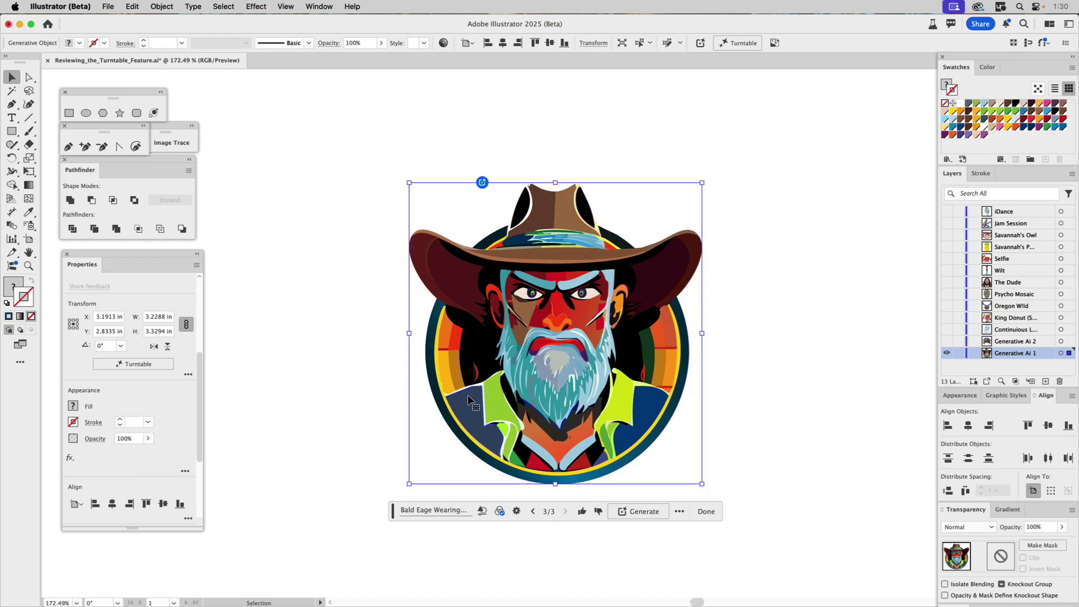
pyautogui.click(150, 365)
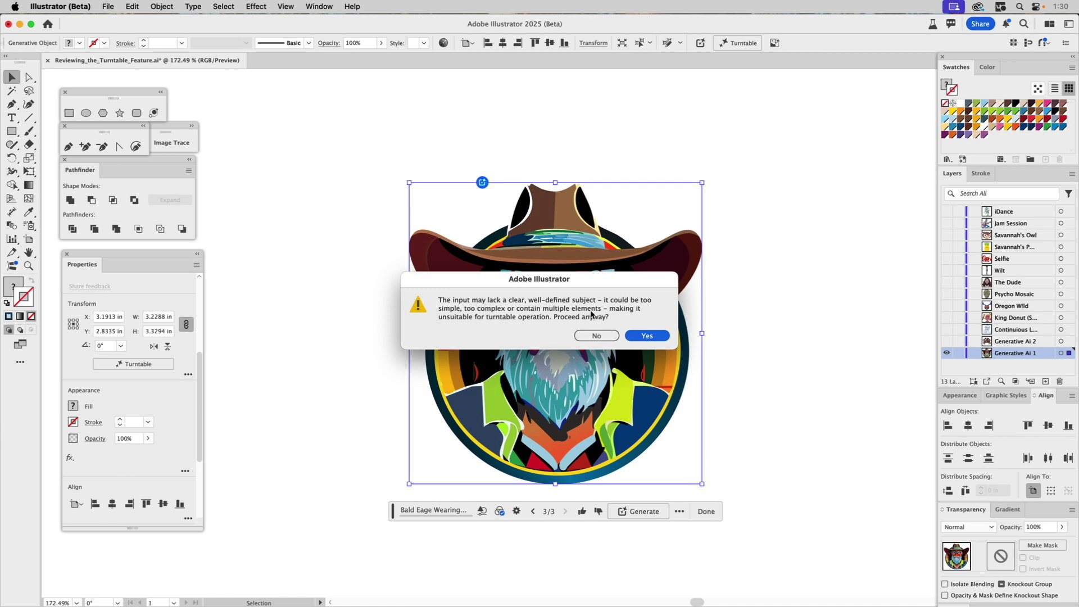
pyautogui.click(594, 336)
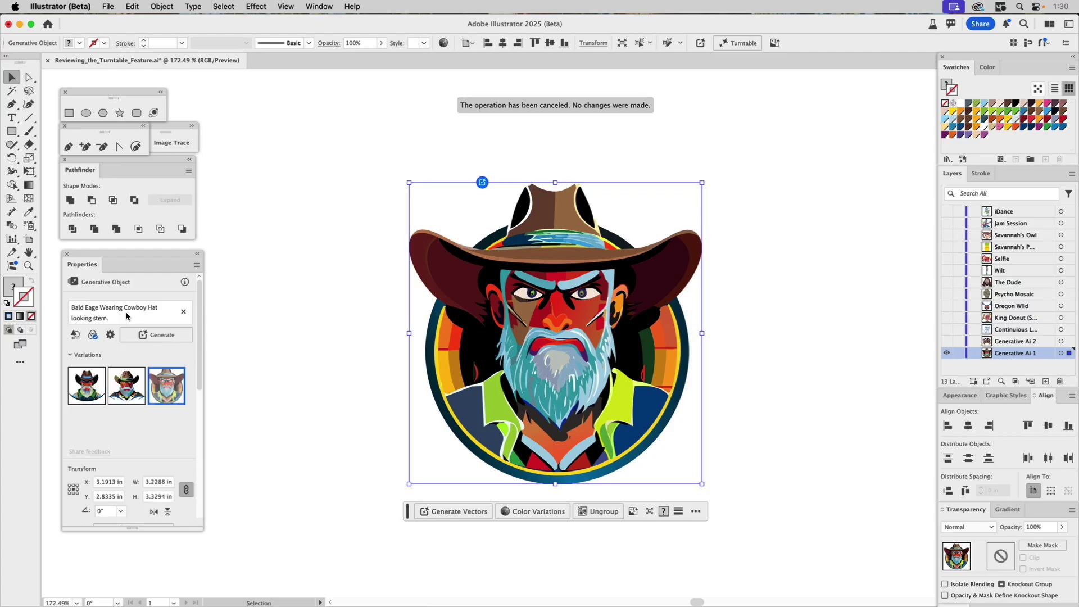
# Replace the artwork's prompt with "Skull wearing a cowboy hat realistic colors." and generate new variations
pyautogui.click(127, 308)
pyautogui.press('super+a')
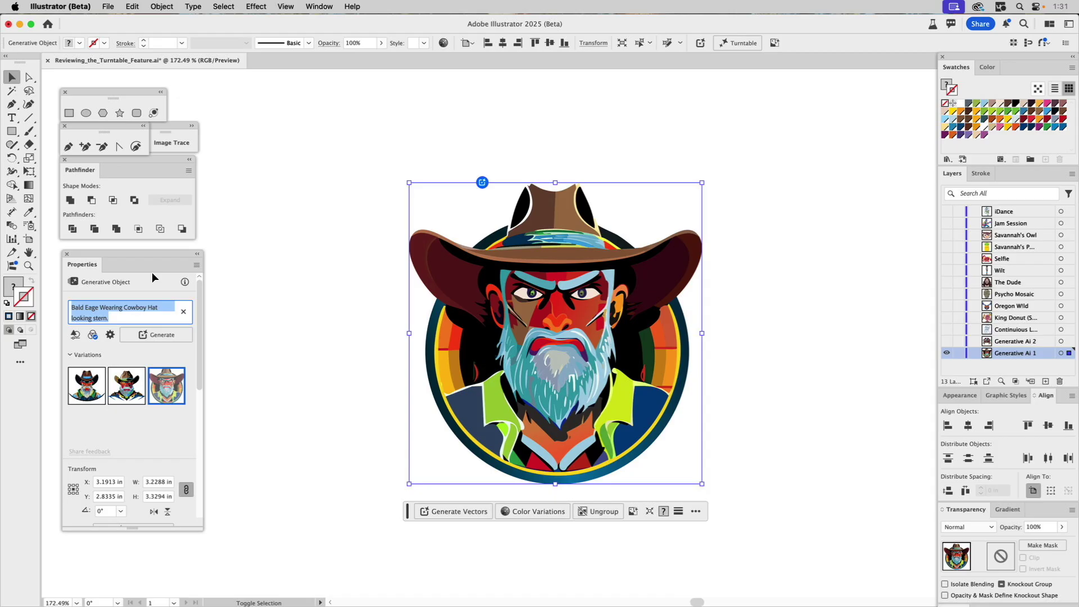
pyautogui.write('Skull')
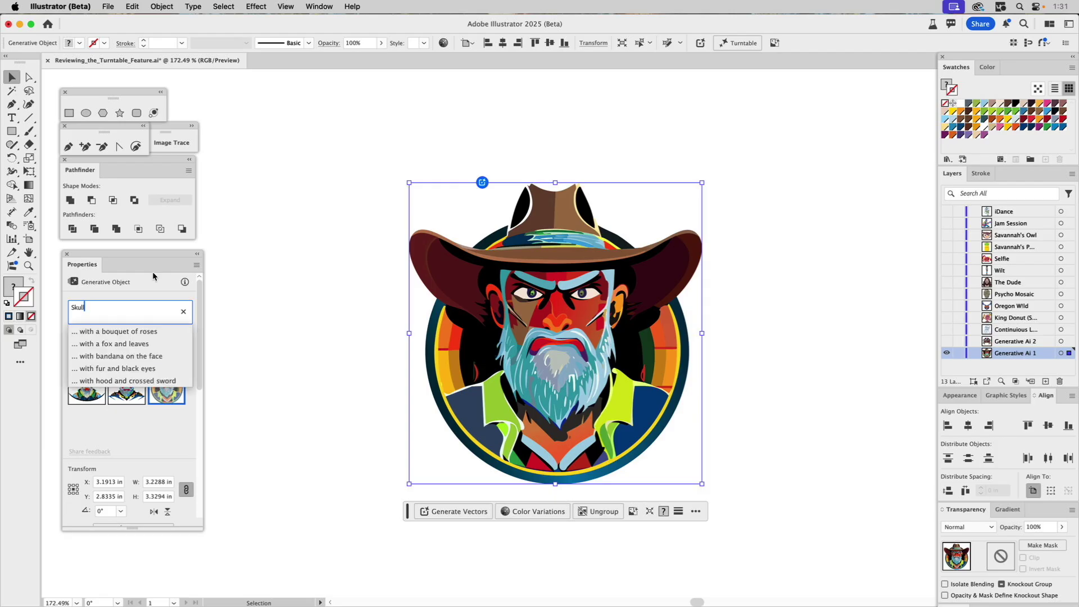
pyautogui.write(' wearing a cowboy hat')
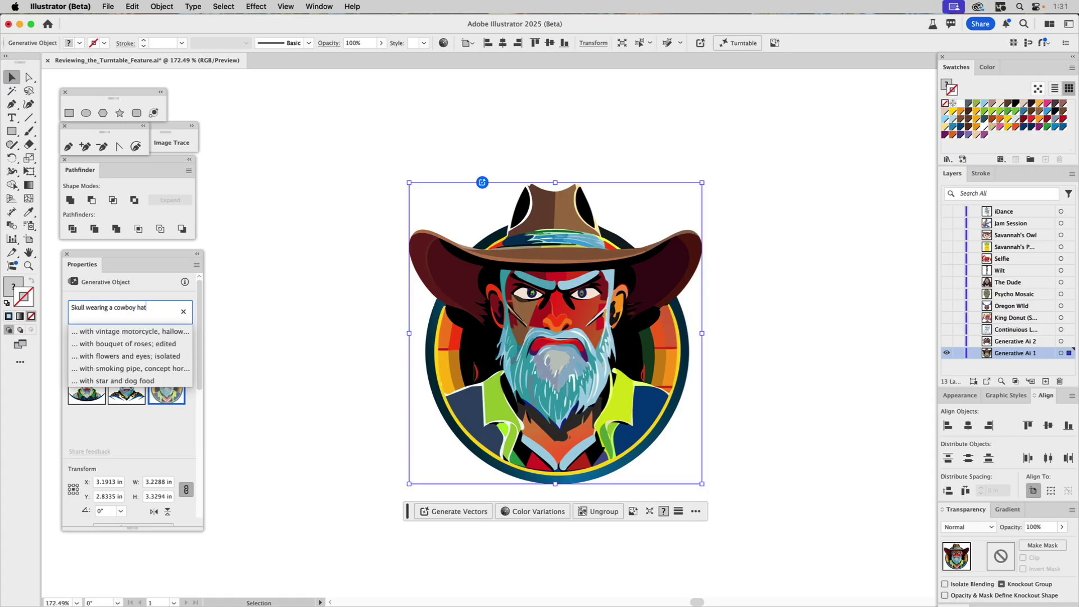
pyautogui.write(' re')
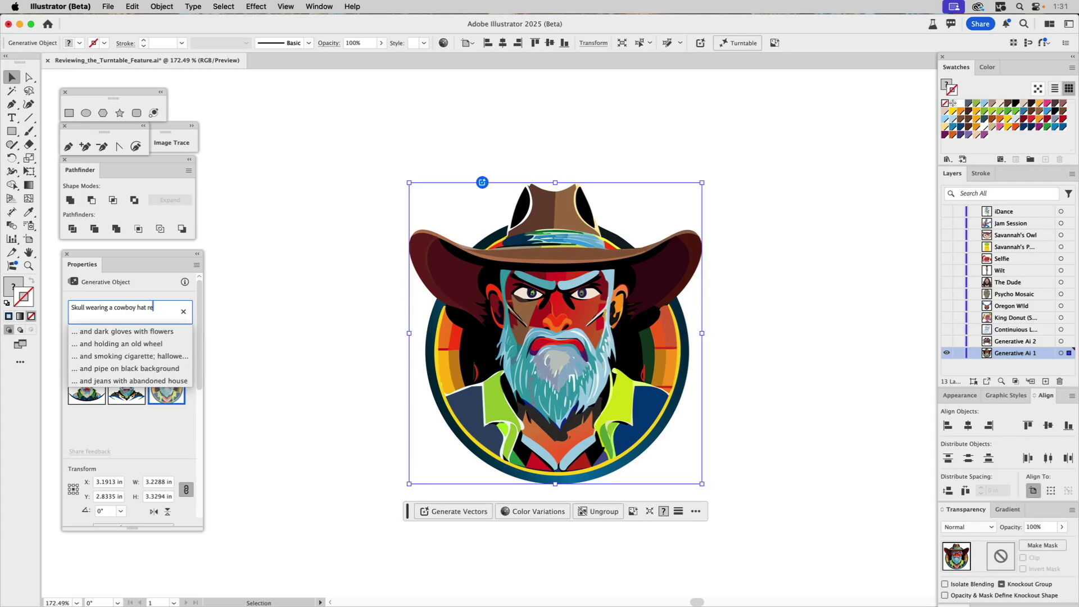
pyautogui.write('alistic')
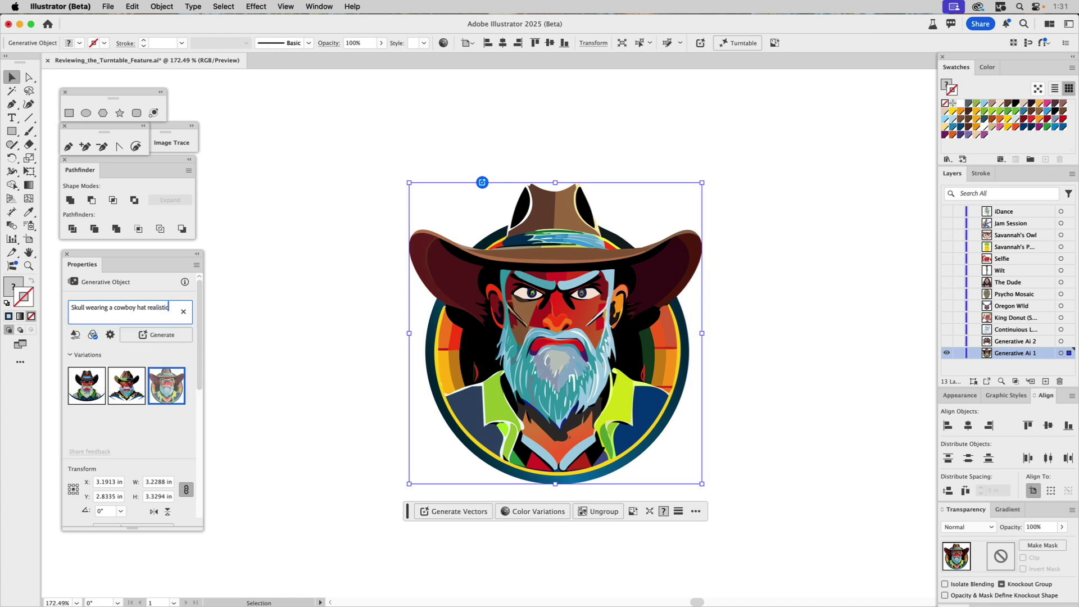
pyautogui.write(' colors.')
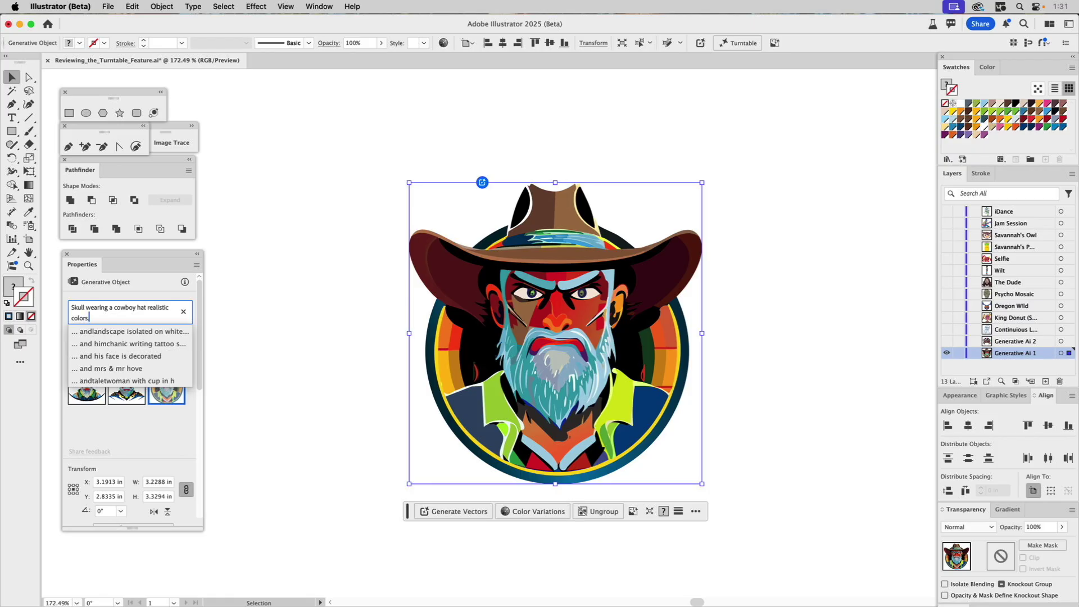
pyautogui.press('Return')
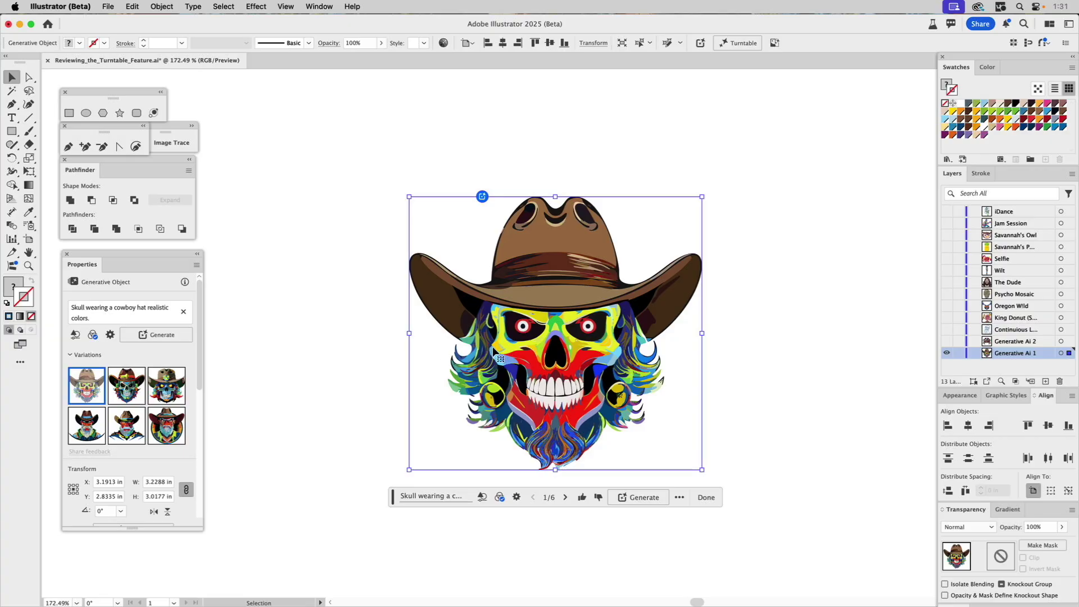
# Choose the third skull variation after previewing the second, and generate Turntable views of it
pyautogui.moveTo(127, 386)
pyautogui.click(127, 387)
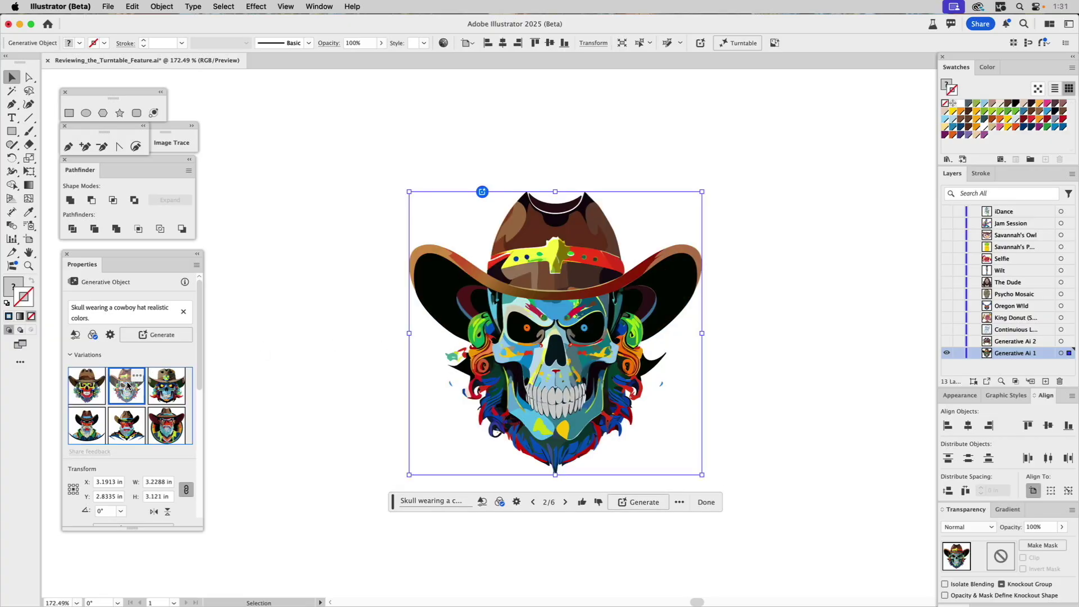
pyautogui.click(163, 394)
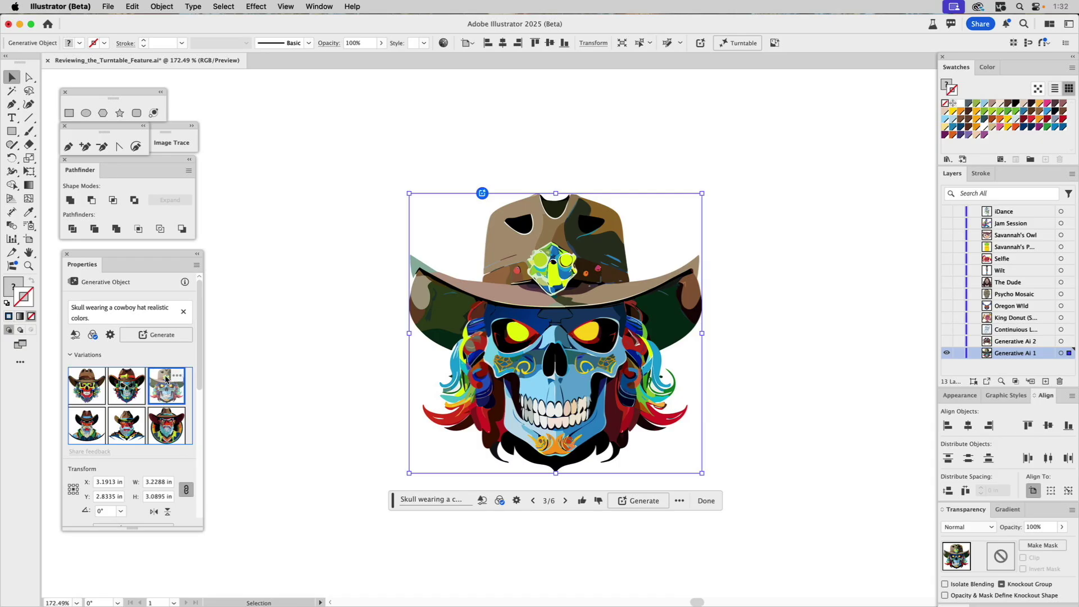
pyautogui.scroll(-5, 166, 380)
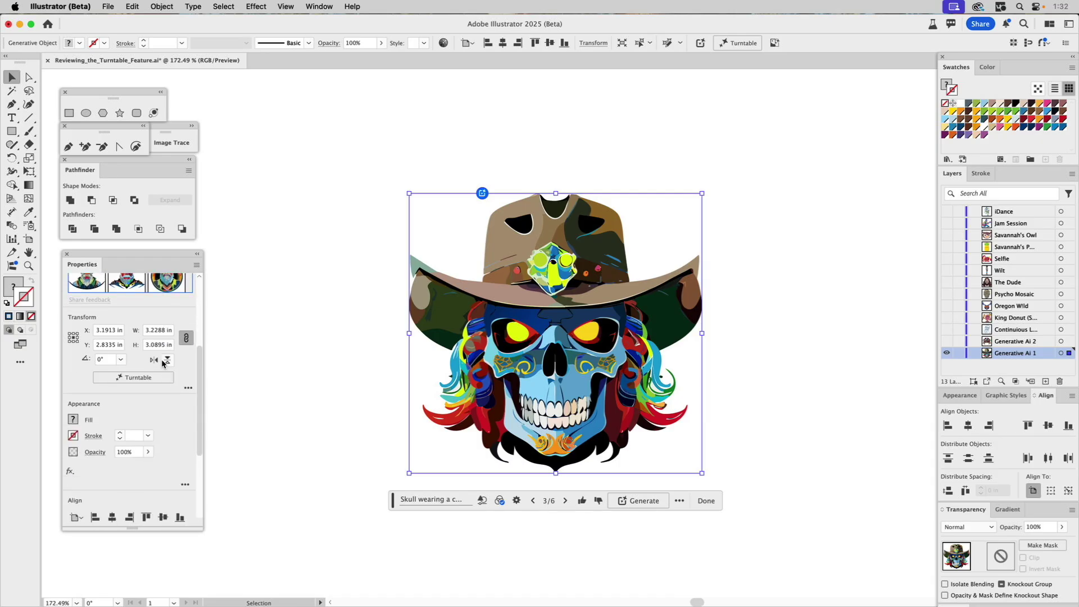
pyautogui.click(141, 376)
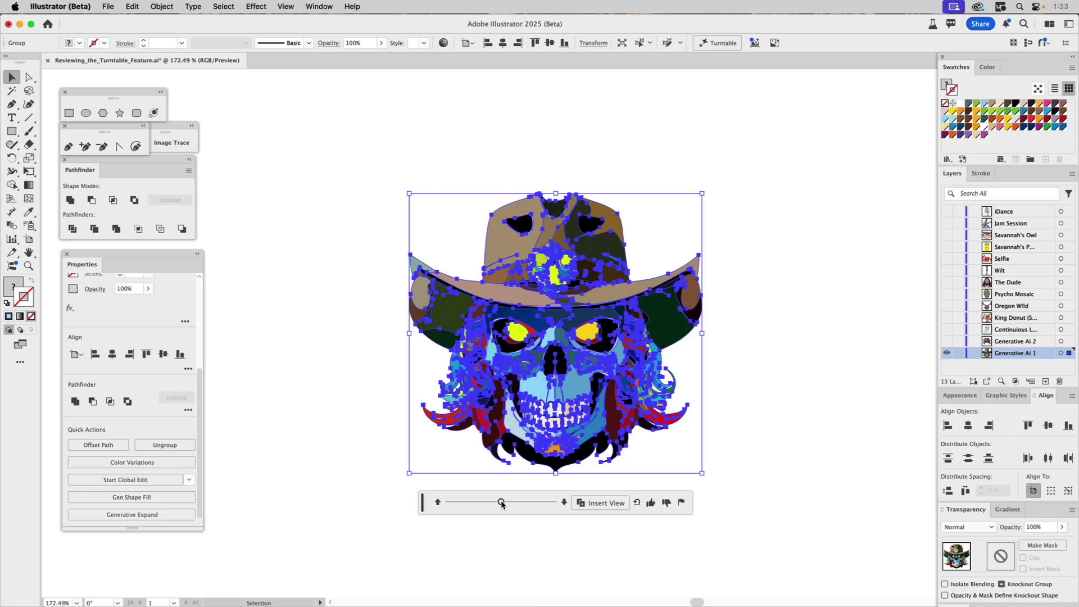
# Rotate the skull's Turntable view to 45° and on to -30°, tilting it to -45° and on to 45°
pyautogui.moveTo(501, 501)
pyautogui.mouseDown()
pyautogui.moveTo(470, 502)
pyautogui.moveTo(521, 506)
pyautogui.mouseUp()
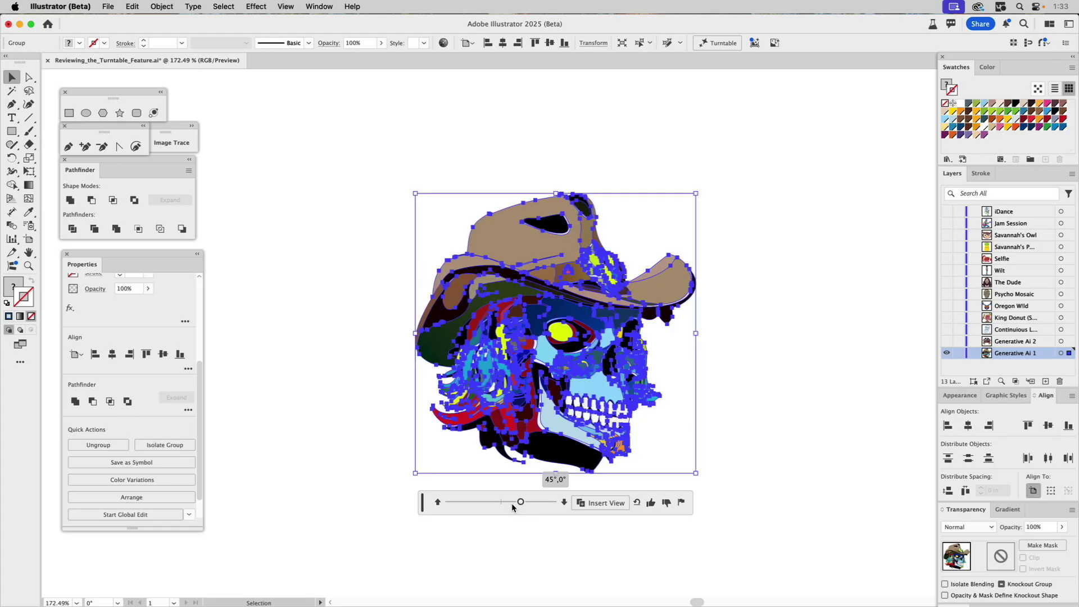
pyautogui.click(438, 503)
pyautogui.moveTo(521, 504); pyautogui.dragTo(488, 502)
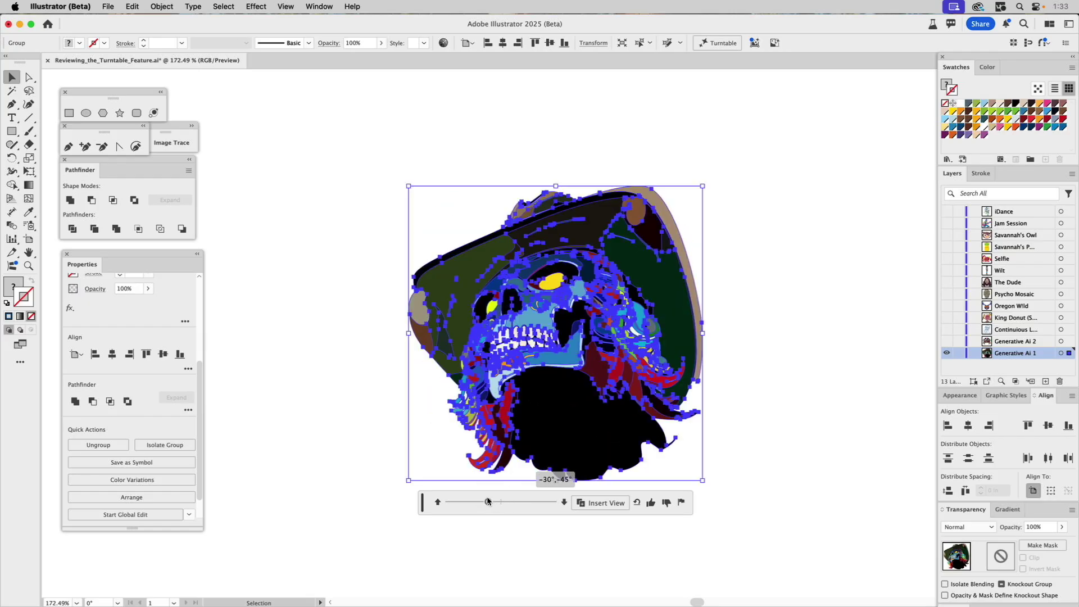
pyautogui.click(564, 502)
pyautogui.click(564, 503)
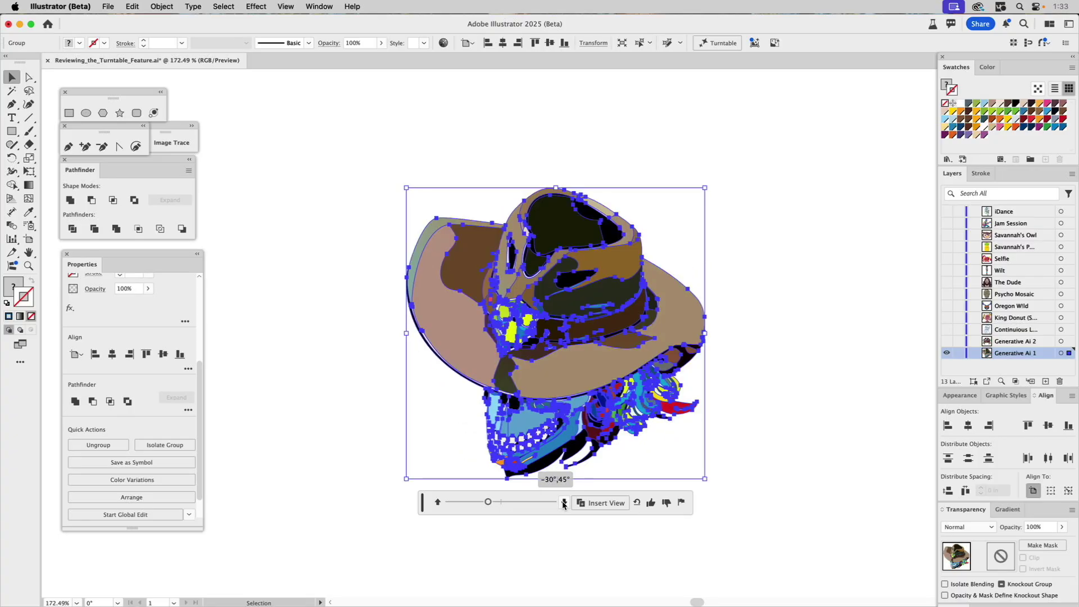
# Rotate the skull's Turntable view to -15°, tilt it to -45°, and bring the tilt back to 0°
pyautogui.moveTo(488, 505)
pyautogui.mouseDown()
pyautogui.moveTo(518, 504)
pyautogui.moveTo(494, 504)
pyautogui.mouseUp()
pyautogui.click(442, 504)
pyautogui.click(442, 503)
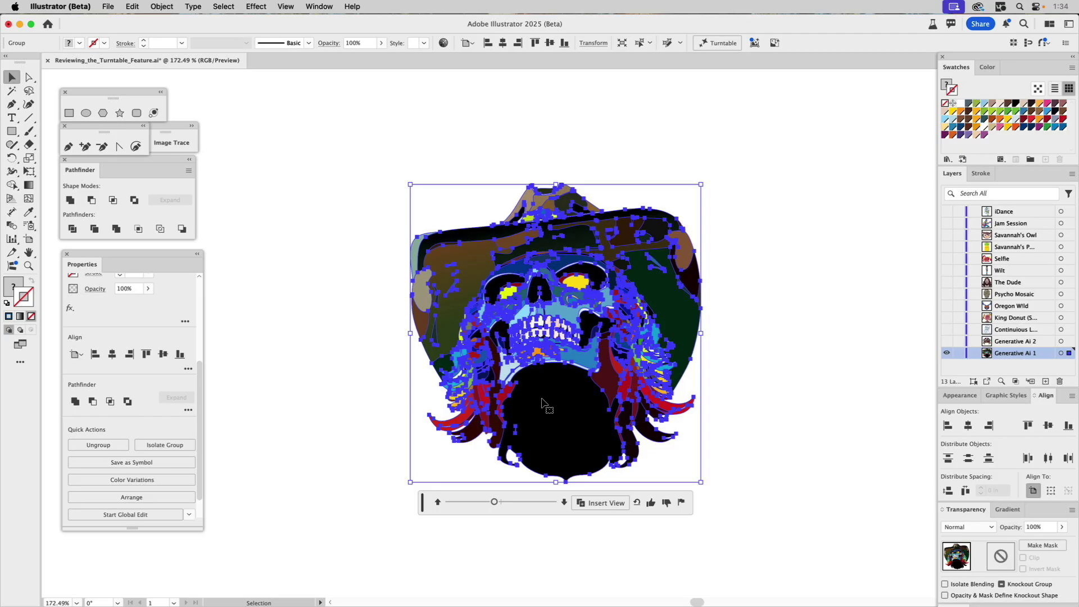
pyautogui.moveTo(494, 501)
pyautogui.mouseDown()
pyautogui.moveTo(515, 502)
pyautogui.moveTo(443, 505)
pyautogui.moveTo(495, 508)
pyautogui.mouseUp()
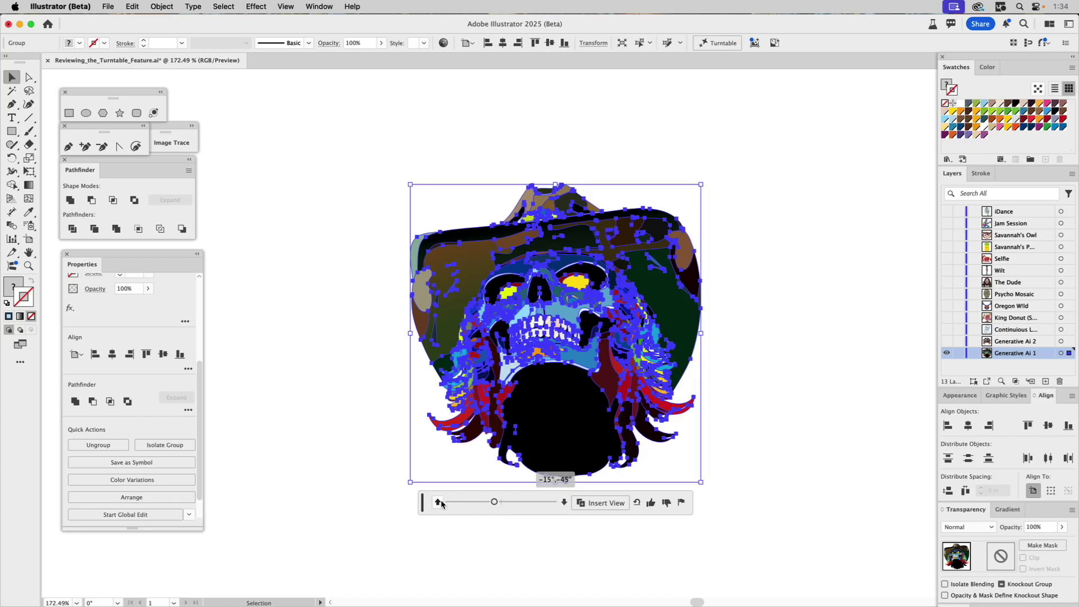
pyautogui.click(564, 502)
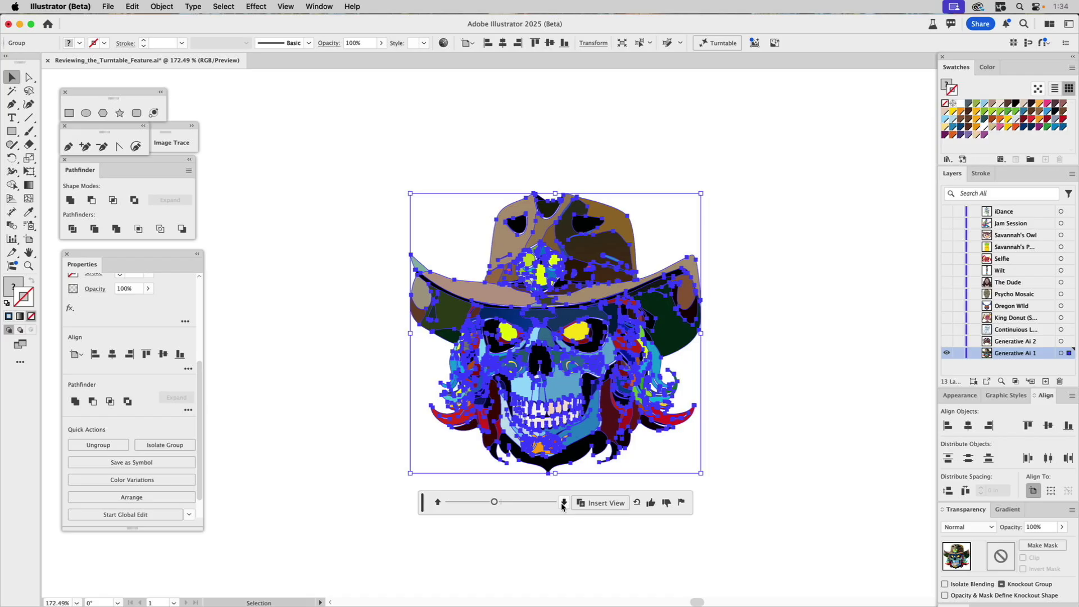
# Rotate the skull's Turntable view to -30° and on to 45° with no tilt, and deselect the artwork
pyautogui.click(494, 503)
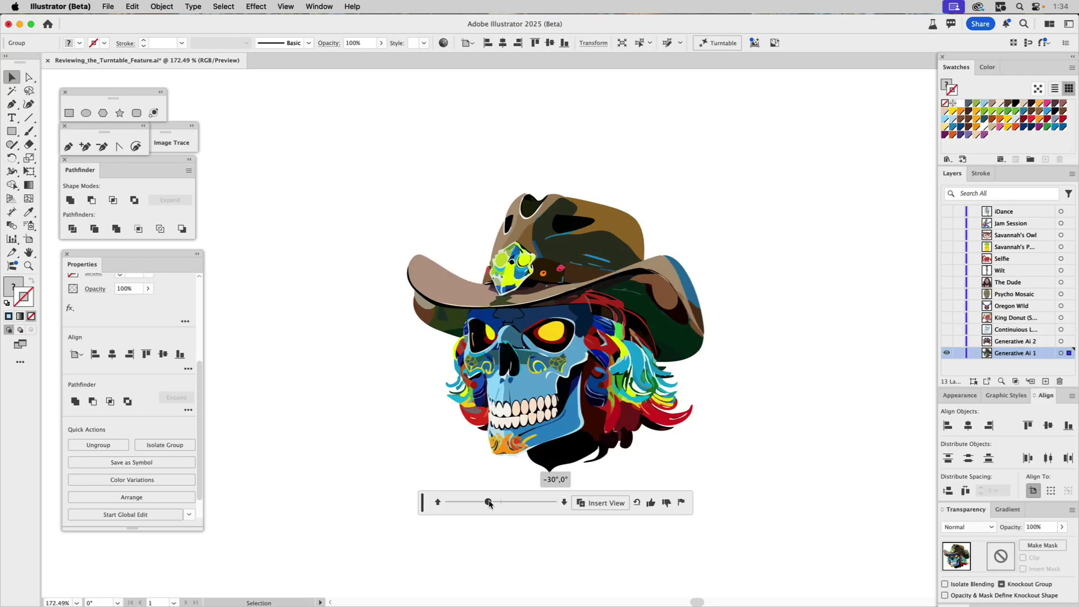
pyautogui.moveTo(509, 505); pyautogui.dragTo(524, 503)
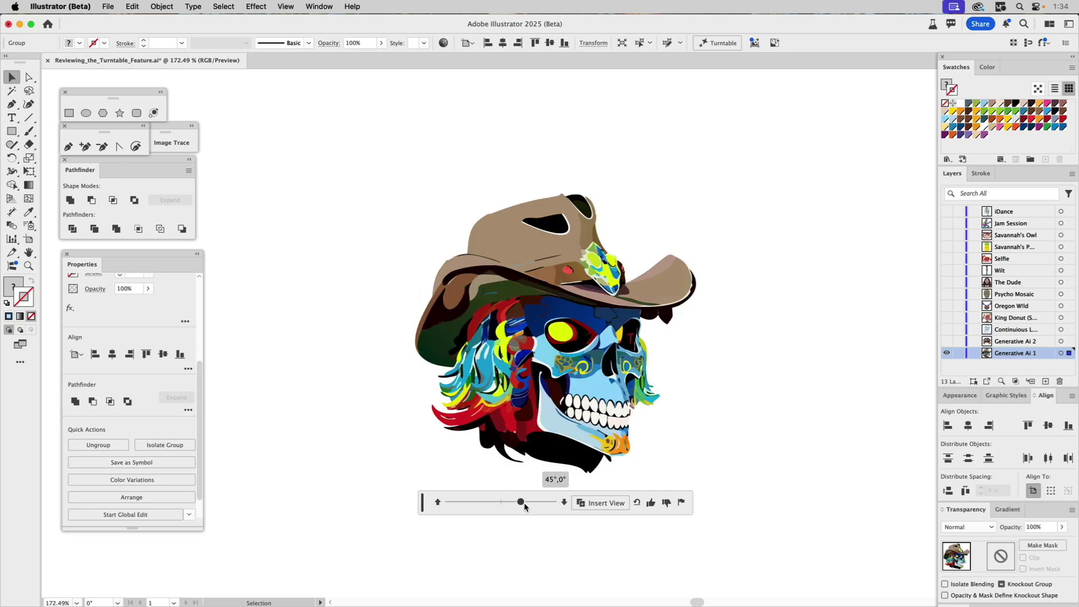
pyautogui.click(745, 315)
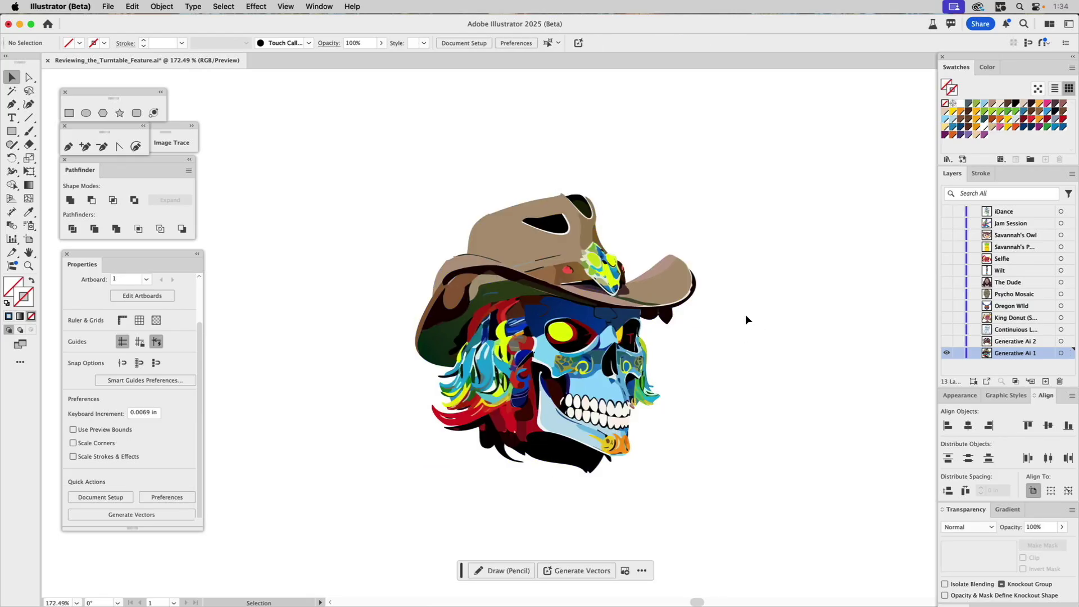
# Toggle the Generative Ai 1 layer off and on, and check the selected skull group's properties down to its quick actions
pyautogui.click(541, 361)
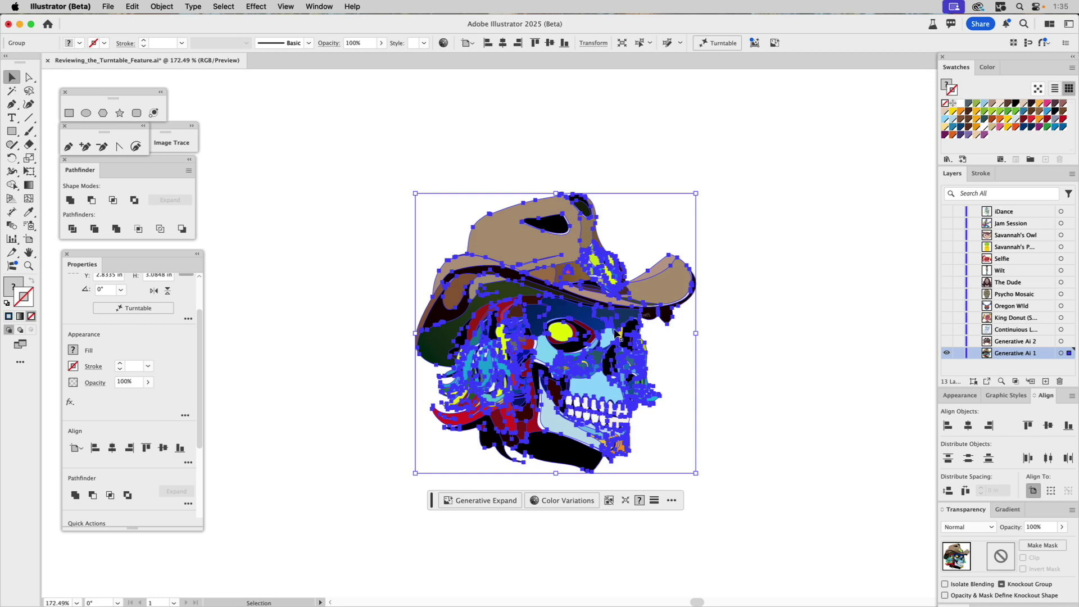
pyautogui.click(945, 352)
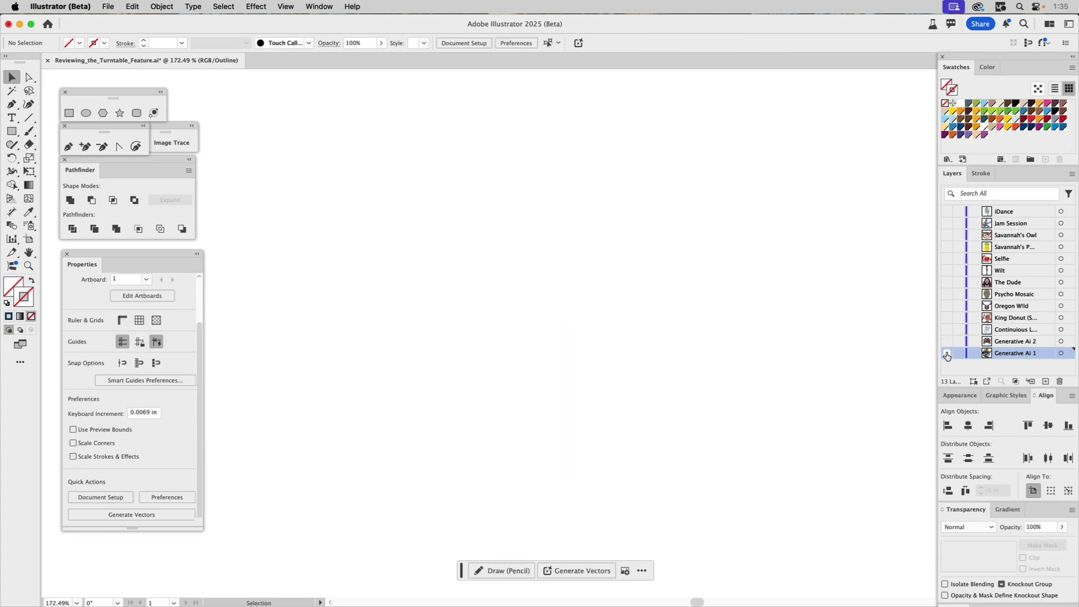
pyautogui.click(949, 353)
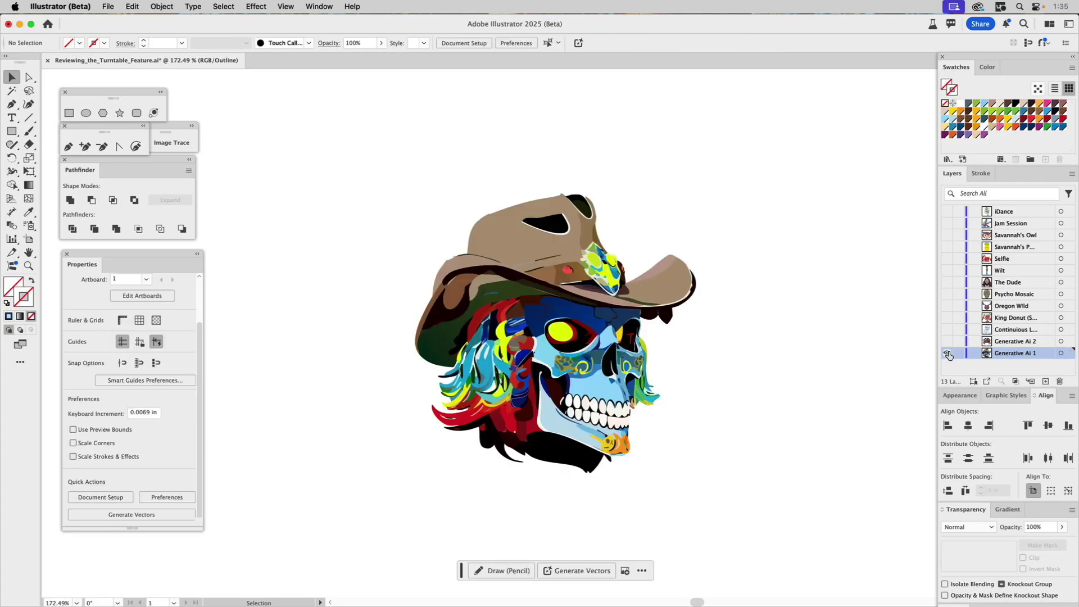
pyautogui.click(605, 318)
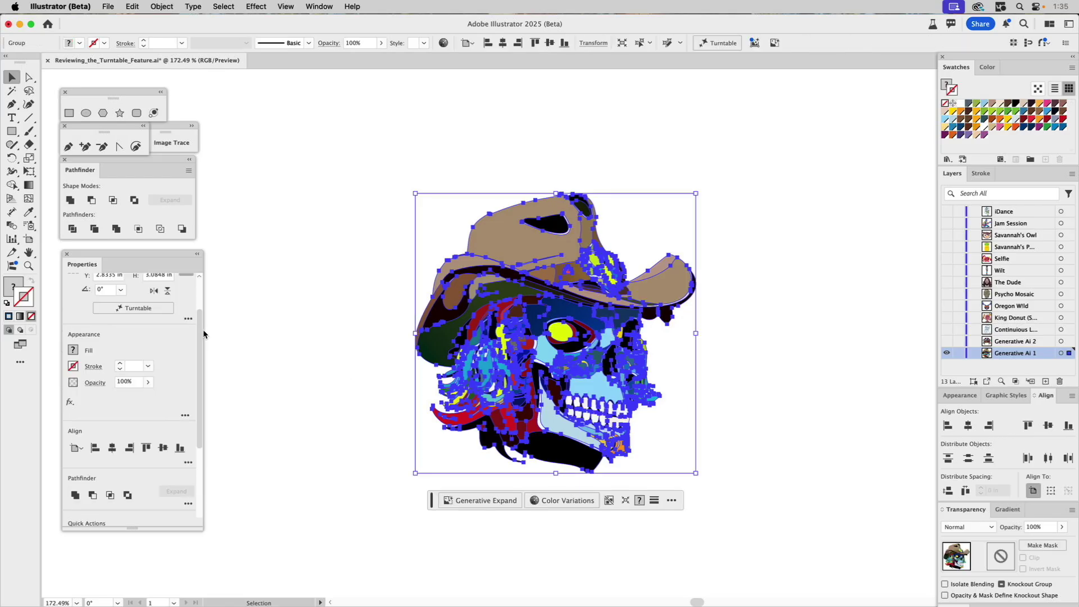
pyautogui.moveTo(200, 326); pyautogui.dragTo(204, 433)
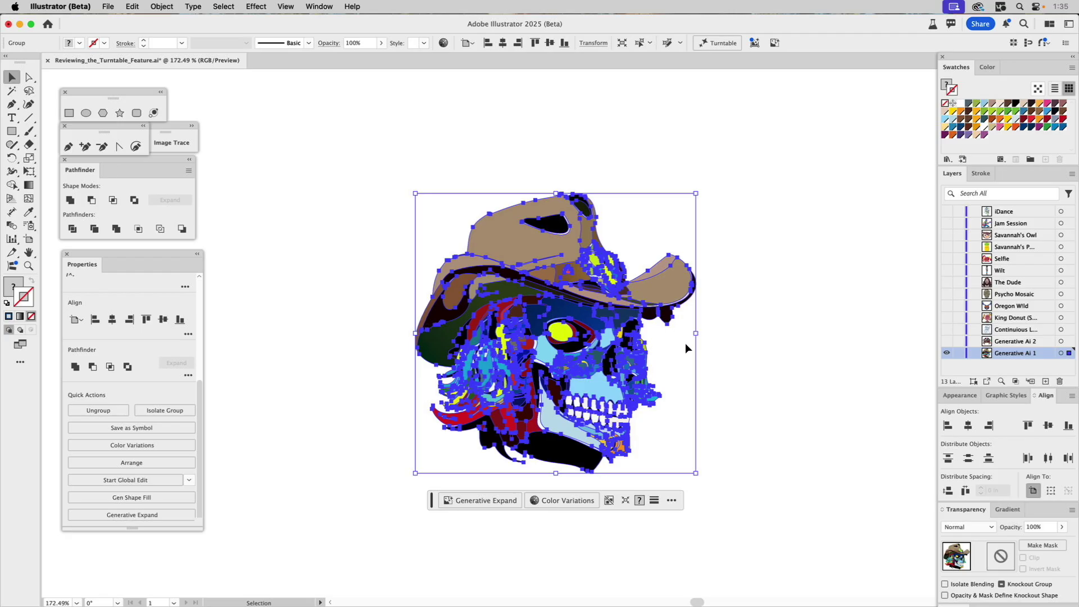
pyautogui.click(745, 360)
# Hide the Generative Ai 1 layer, show Generative Ai 2, and select the crab to view its generation prompt
pyautogui.click(946, 353)
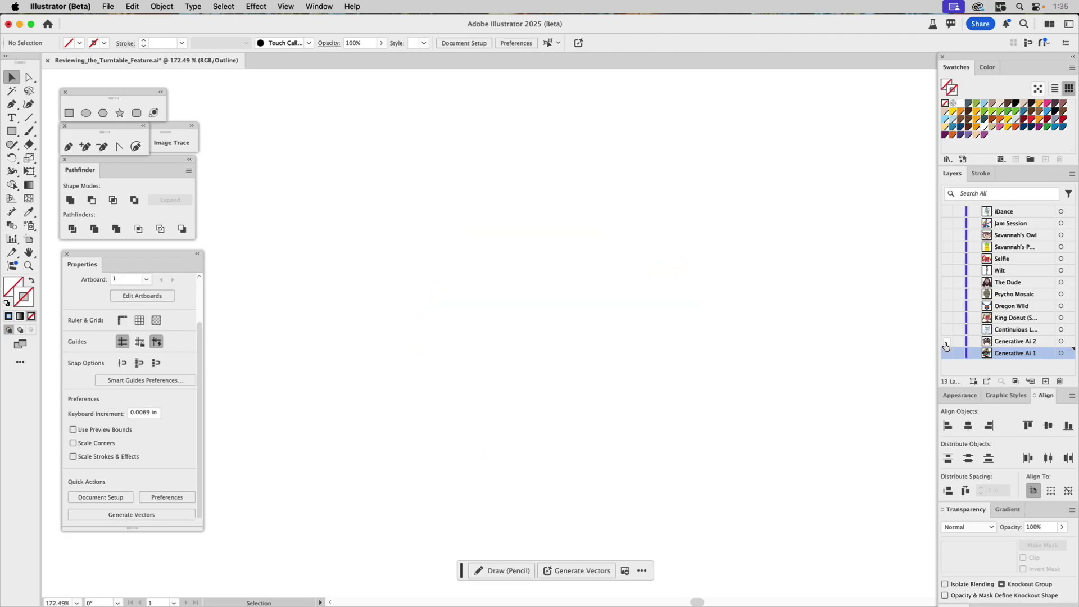
pyautogui.click(947, 342)
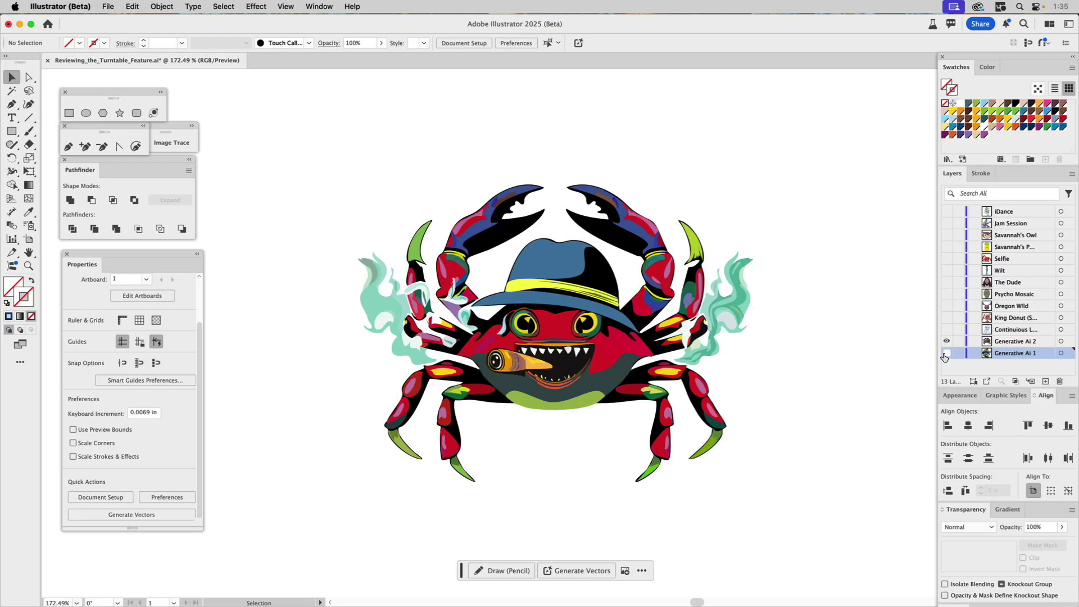
pyautogui.click(545, 307)
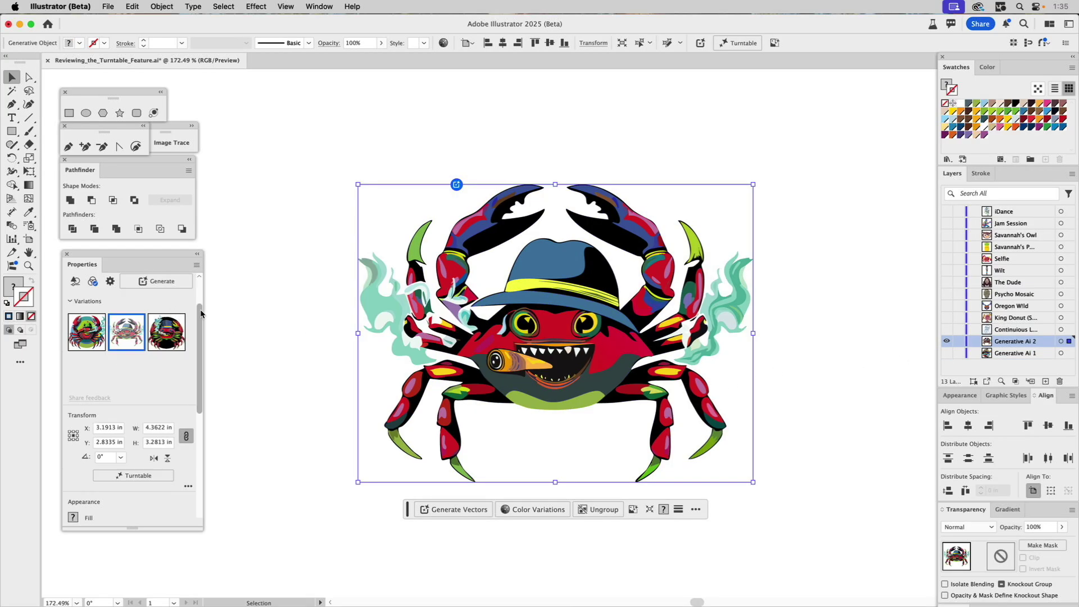
pyautogui.moveTo(199, 308); pyautogui.dragTo(206, 279)
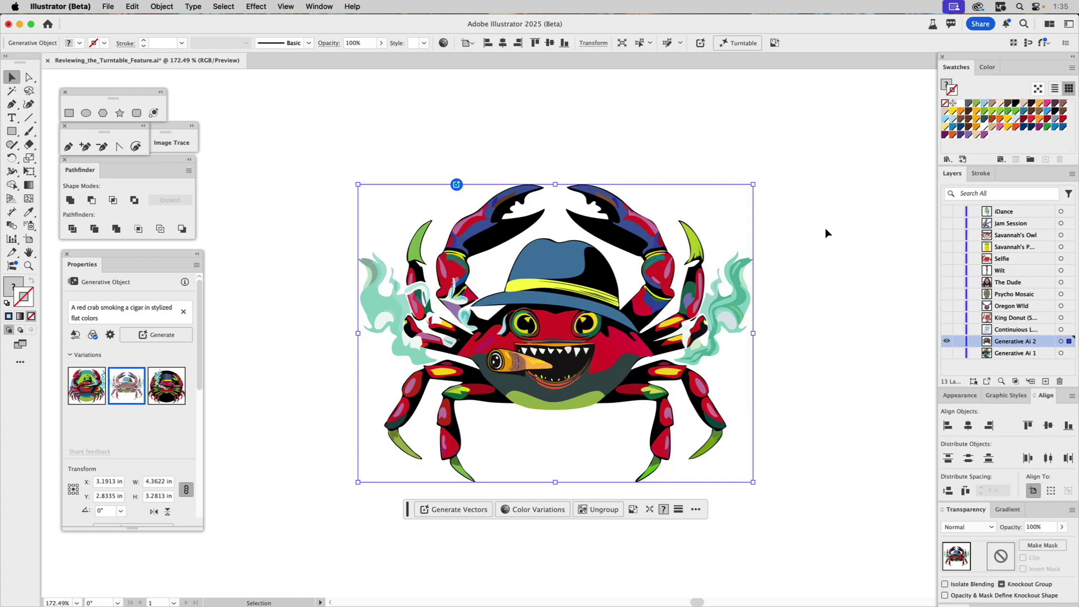
# Generate Turntable views of the crab artwork, choosing to proceed despite the unsuitable-input warning
pyautogui.moveTo(166, 372)
pyautogui.scroll(-5, 174, 386)
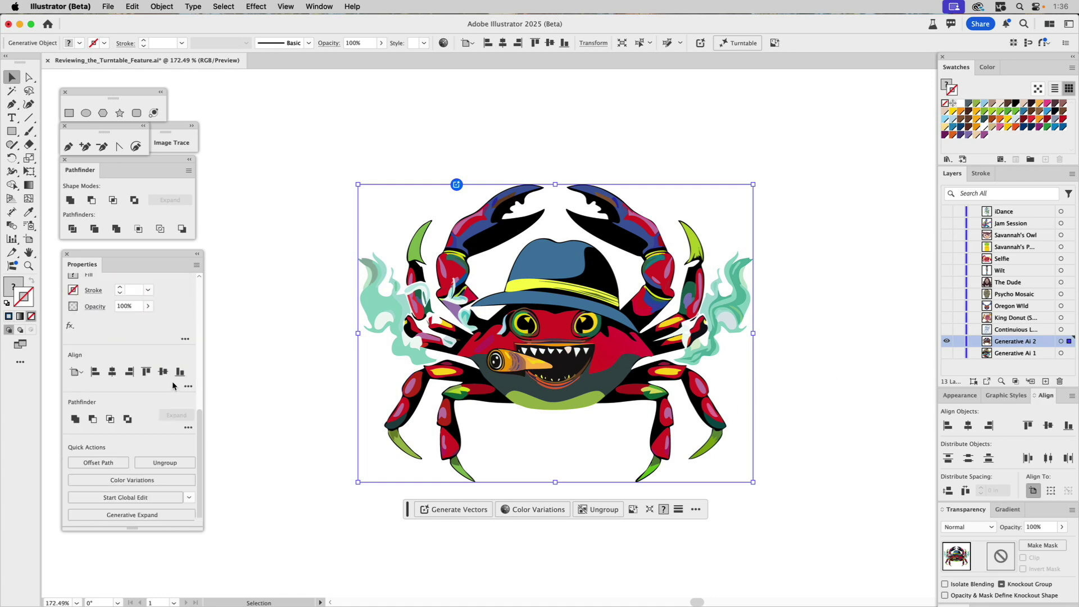
pyautogui.scroll(4, 171, 376)
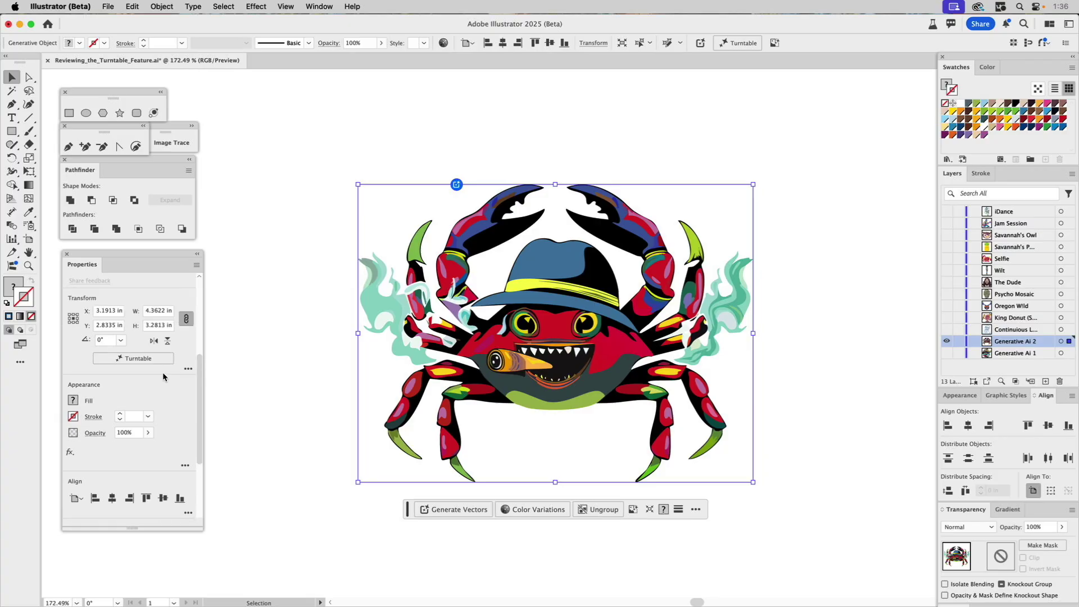
pyautogui.click(146, 361)
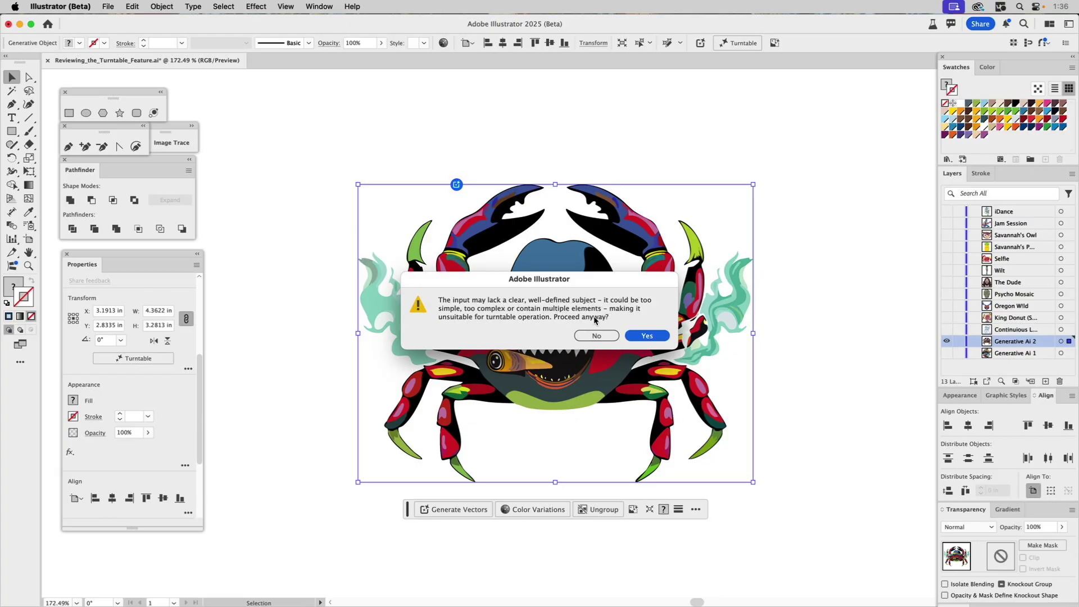
pyautogui.click(597, 336)
pyautogui.moveTo(597, 335); pyautogui.dragTo(622, 336)
pyautogui.click(638, 336)
pyautogui.moveTo(639, 336); pyautogui.dragTo(599, 339)
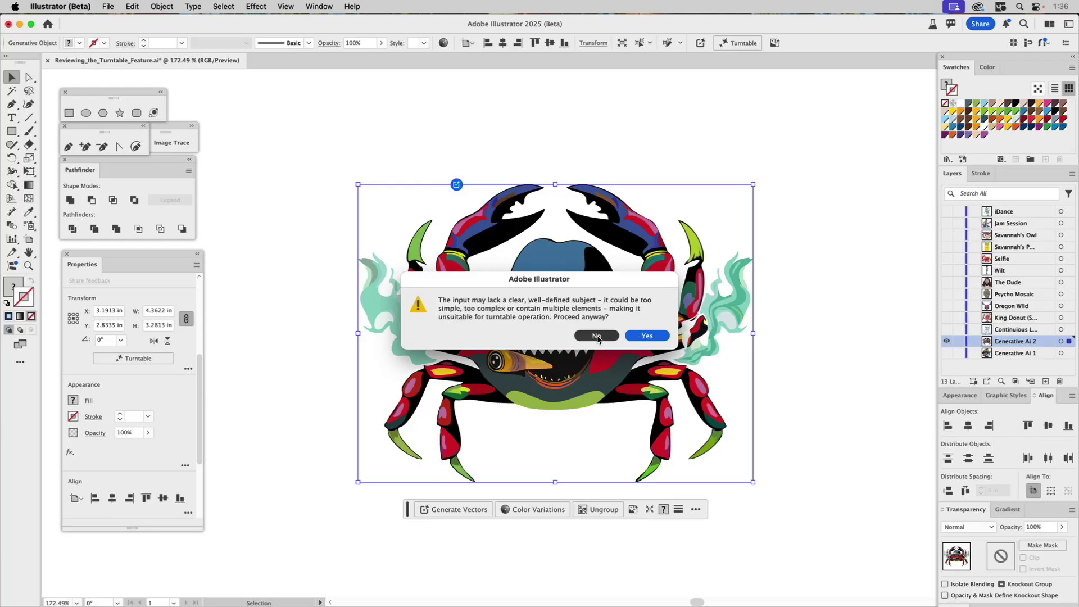
pyautogui.click(647, 341)
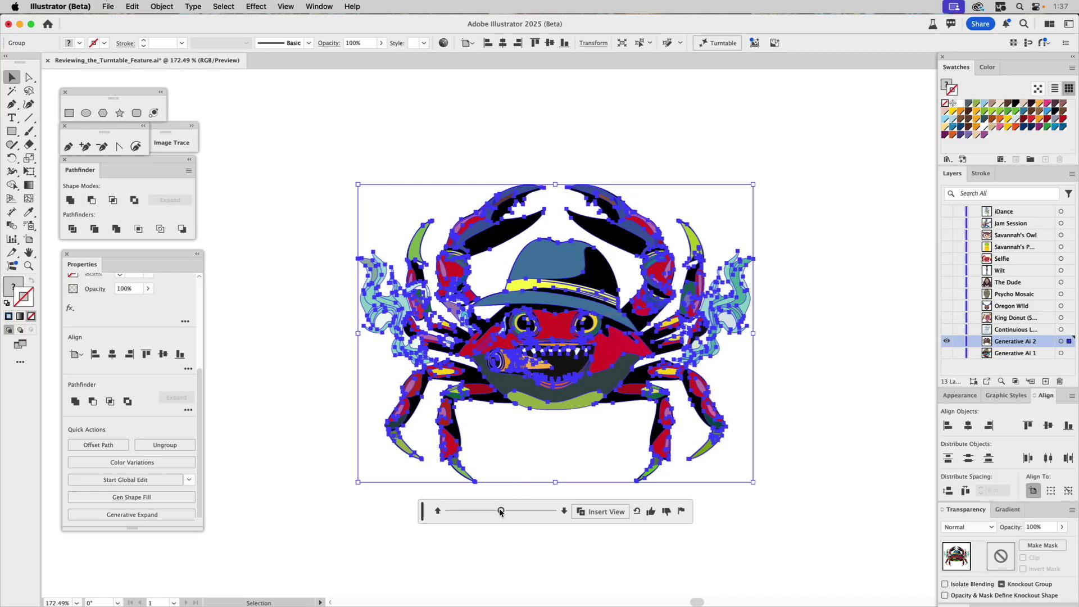
# Rotate the crab's Turntable view to -15° and tilt it to be seen from above, then from below
pyautogui.moveTo(501, 511)
pyautogui.mouseDown()
pyautogui.moveTo(469, 512)
pyautogui.moveTo(543, 514)
pyautogui.moveTo(485, 510)
pyautogui.moveTo(494, 510)
pyautogui.mouseUp()
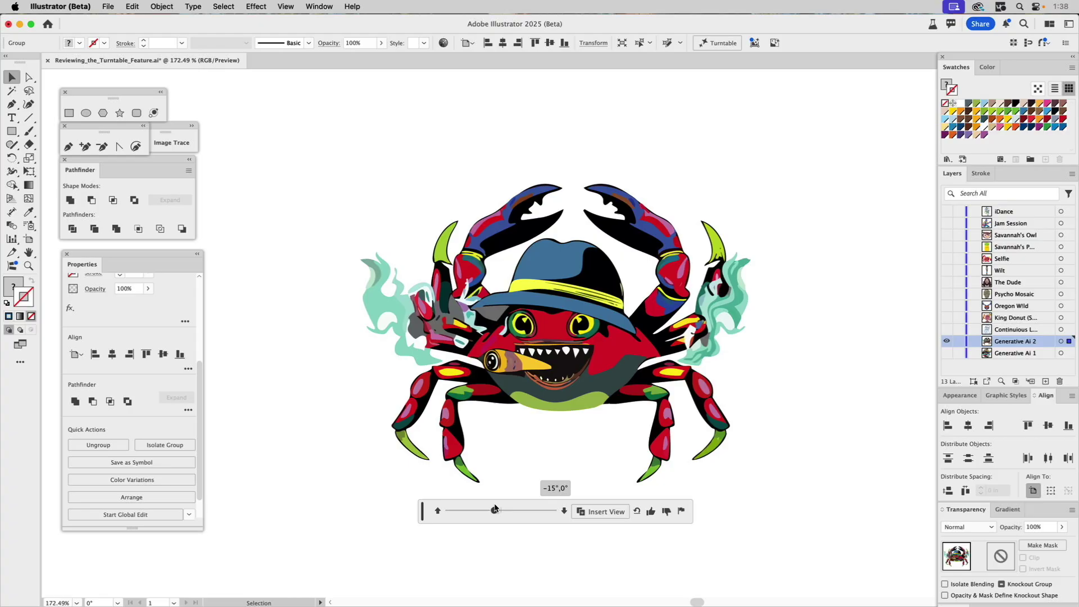
pyautogui.click(564, 511)
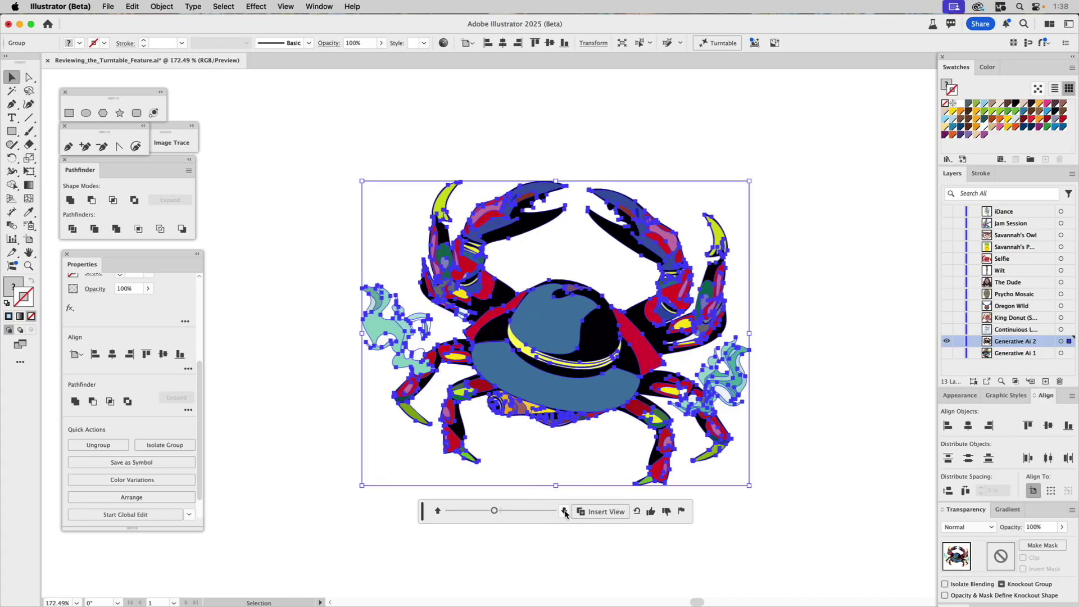
pyautogui.click(438, 510)
pyautogui.click(438, 510)
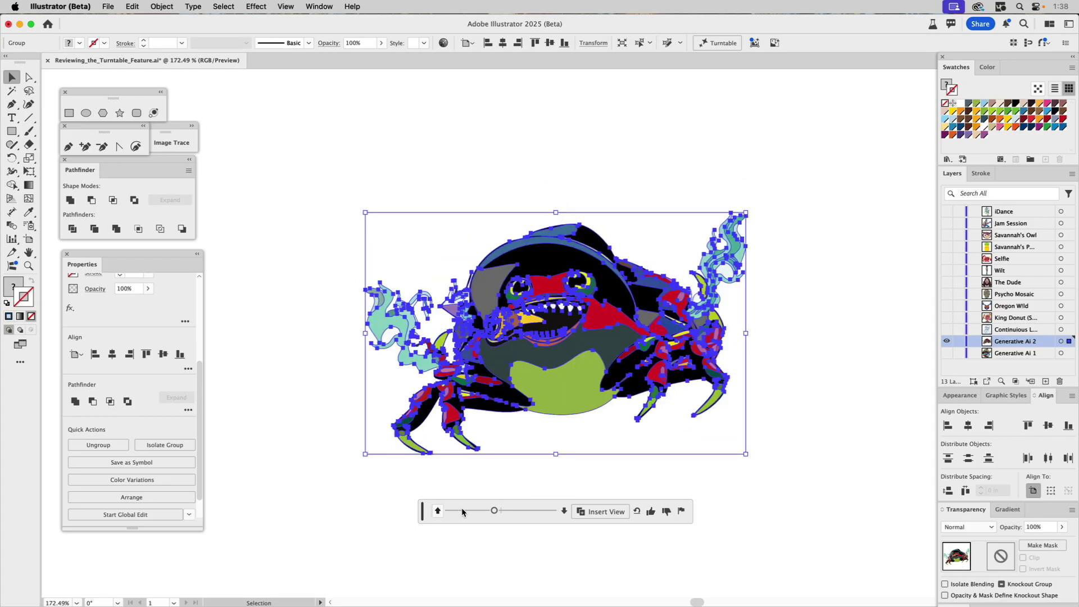
# Hide the Generative Ai 2 layer, show the continuous-line portrait layer, and select the portrait path to check its transform options
pyautogui.click(947, 341)
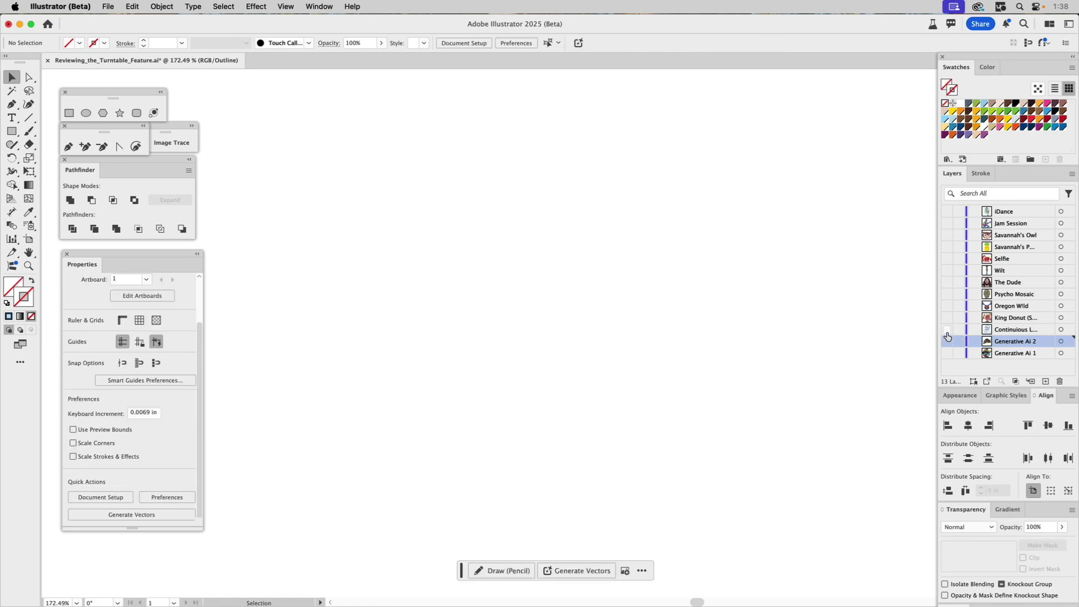
pyautogui.click(947, 330)
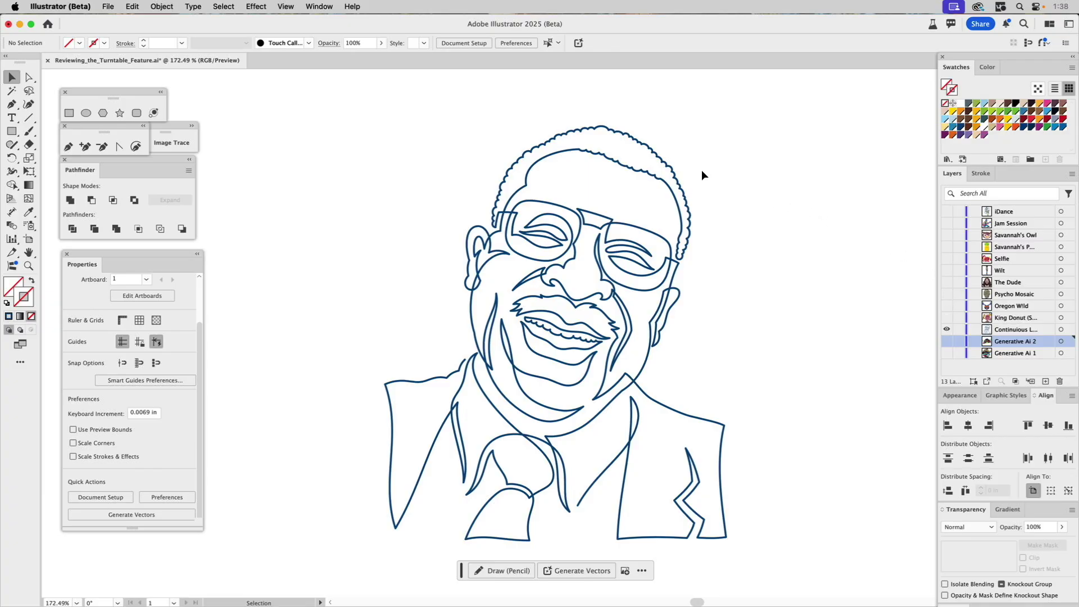
pyautogui.click(660, 203)
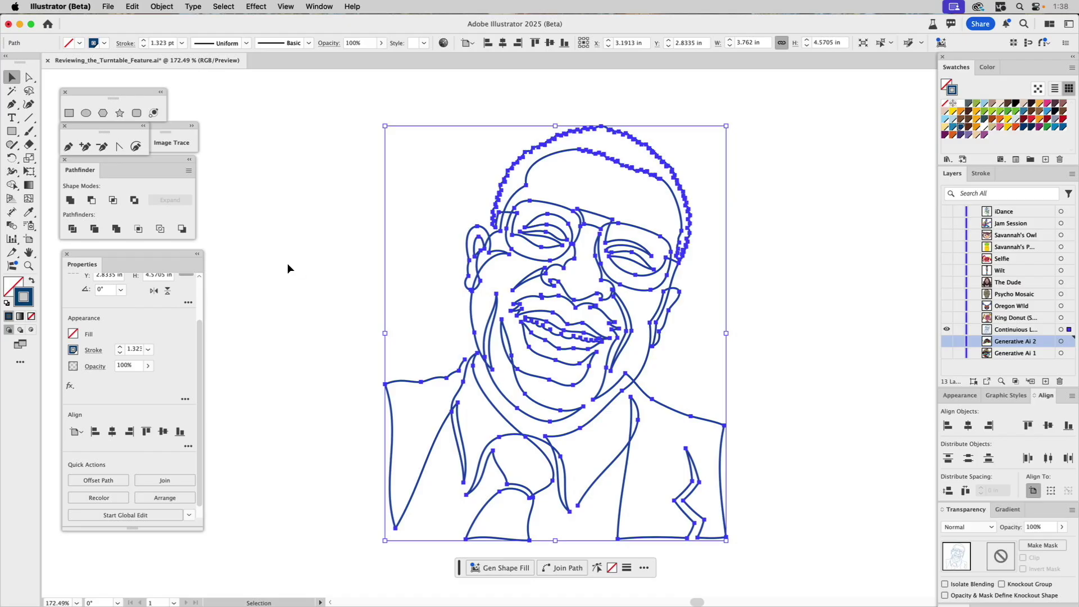
pyautogui.moveTo(199, 328); pyautogui.dragTo(198, 282)
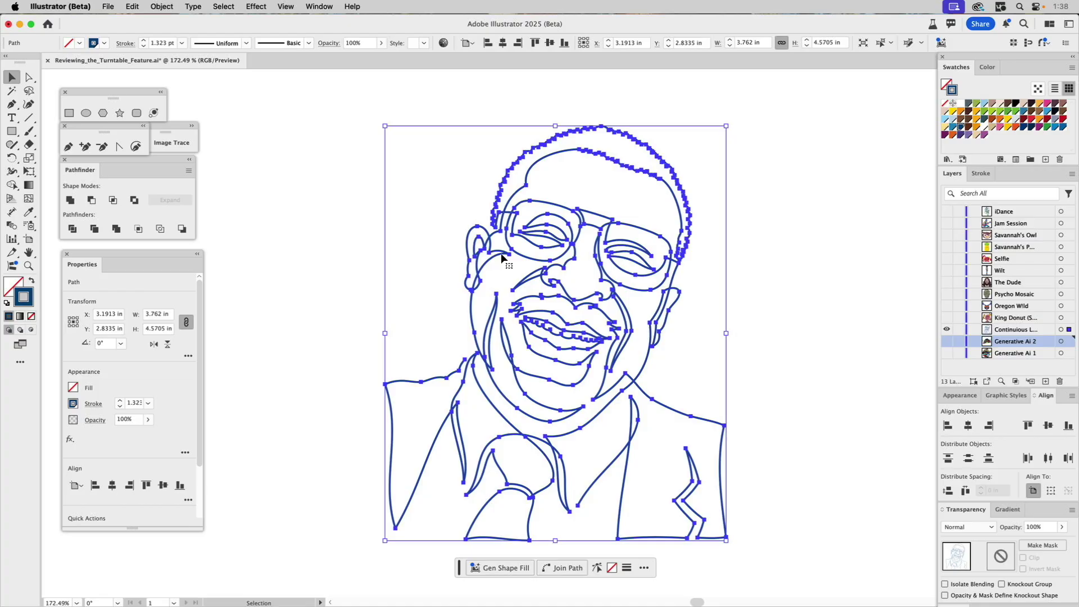
# Convert the line portrait's stroke to a filled shape with Outline Stroke and deselect it
pyautogui.click(169, 6)
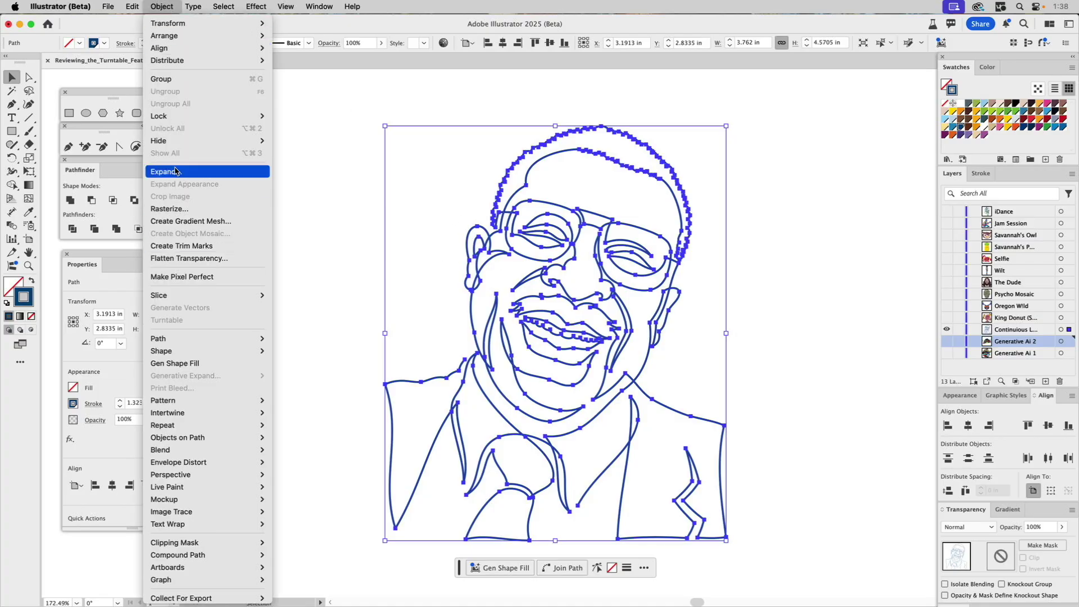
pyautogui.moveTo(171, 338)
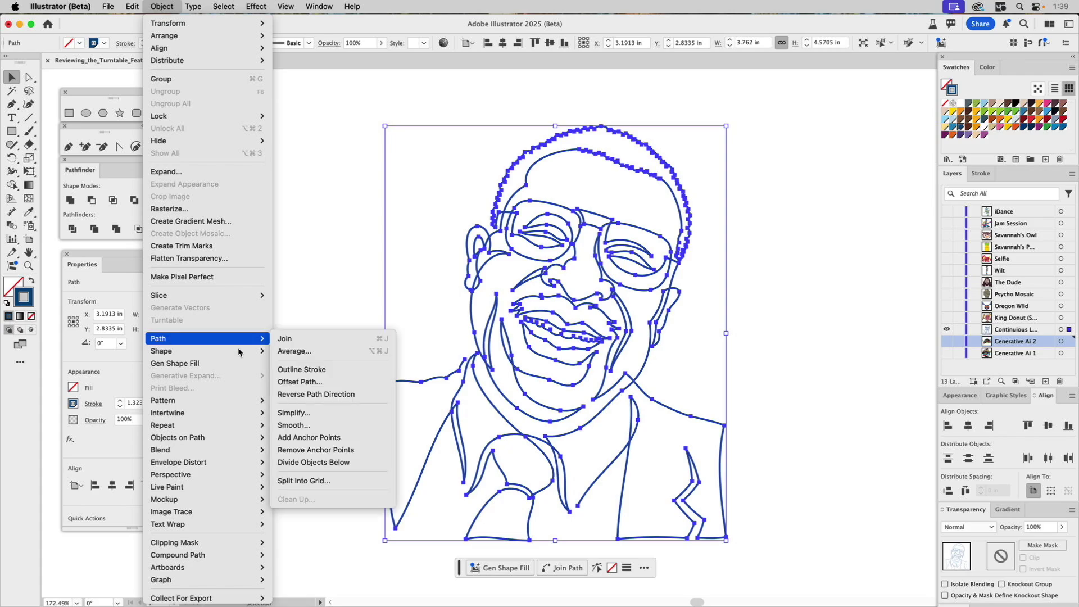
pyautogui.click(293, 371)
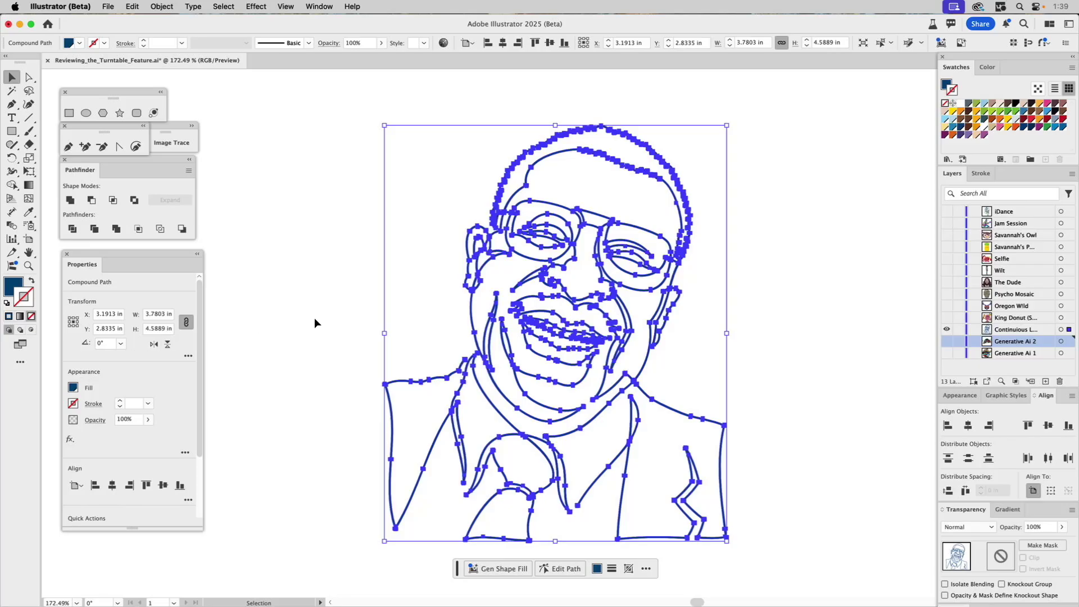
pyautogui.click(767, 275)
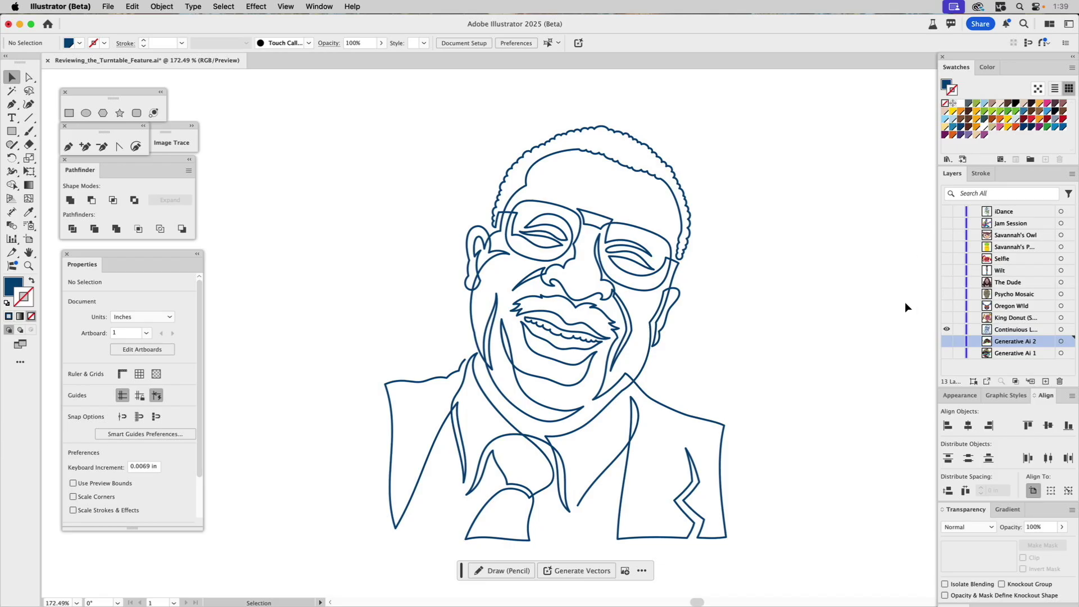
# Hide the line portrait layer, show the King Donut layer, and select the donut character group
pyautogui.click(947, 330)
pyautogui.click(946, 318)
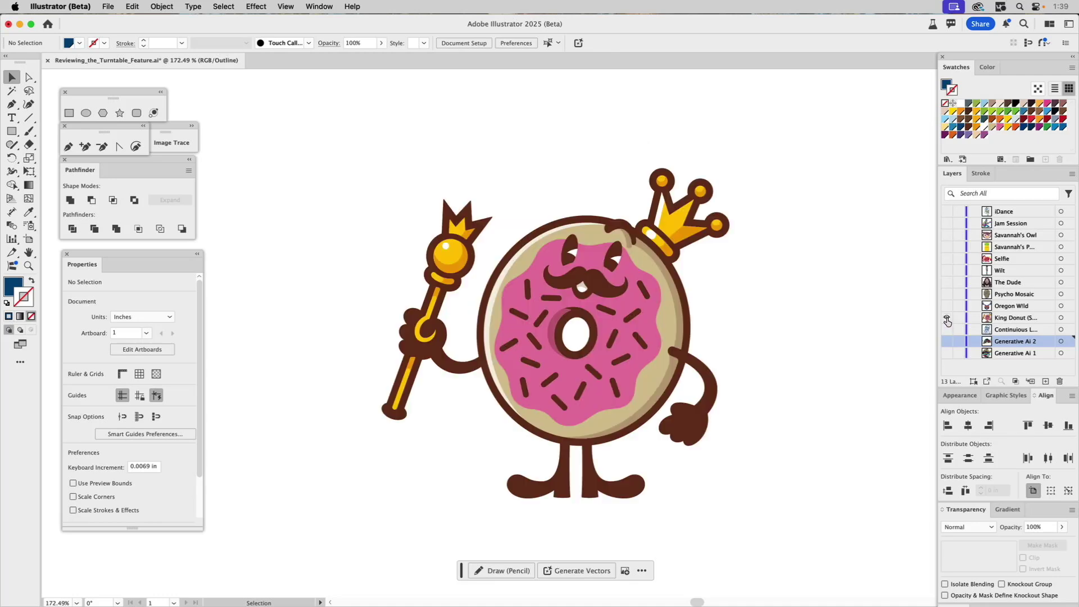
pyautogui.click(633, 272)
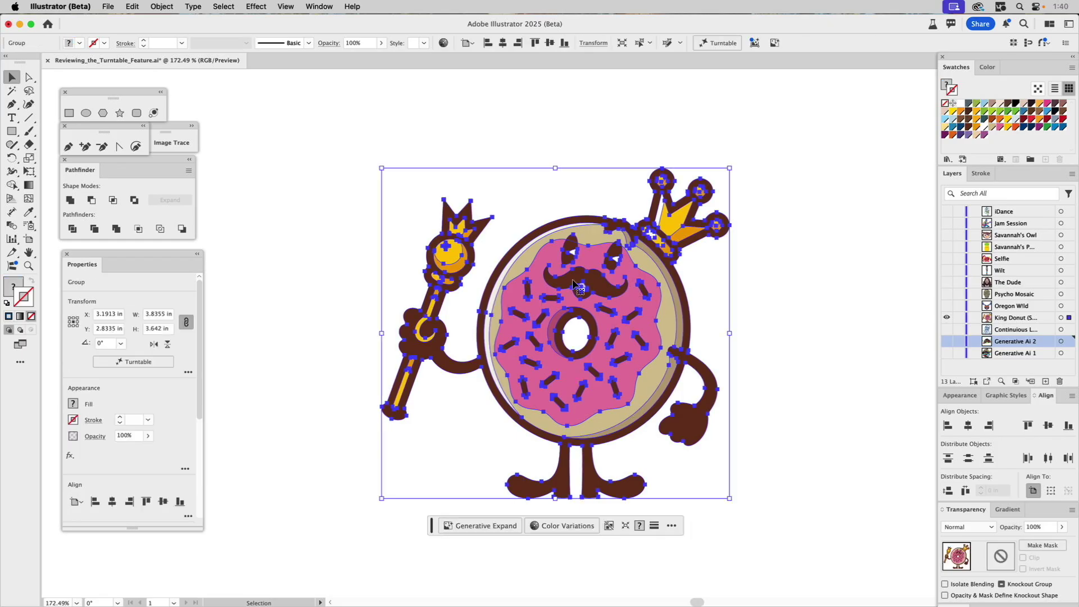
# Generate Turntable views of the donut character and rotate it horizontally to its back view
pyautogui.click(137, 361)
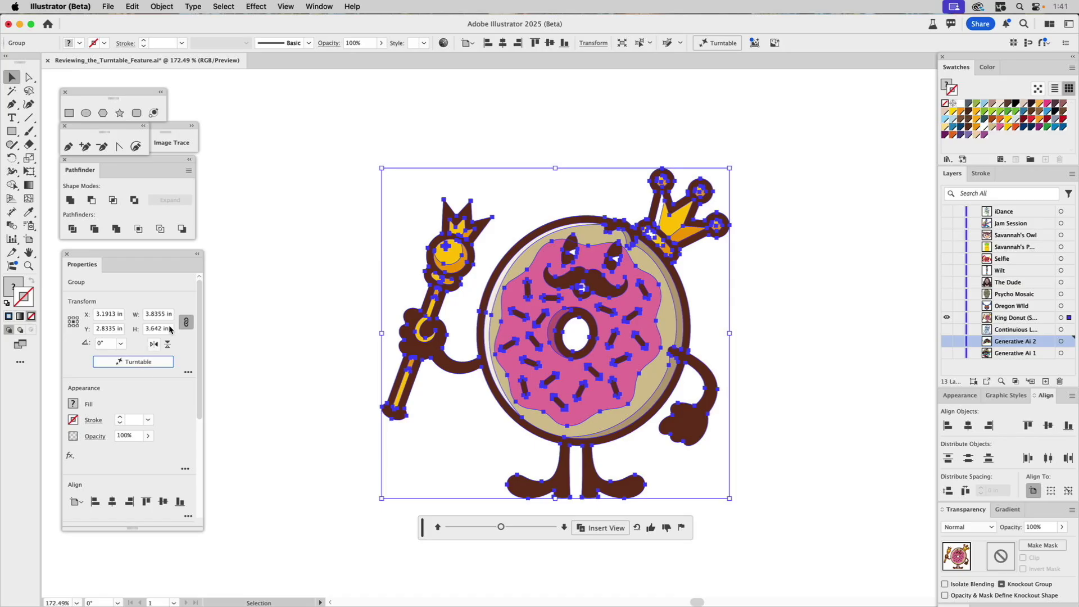
pyautogui.click(500, 527)
pyautogui.moveTo(501, 527); pyautogui.dragTo(448, 526)
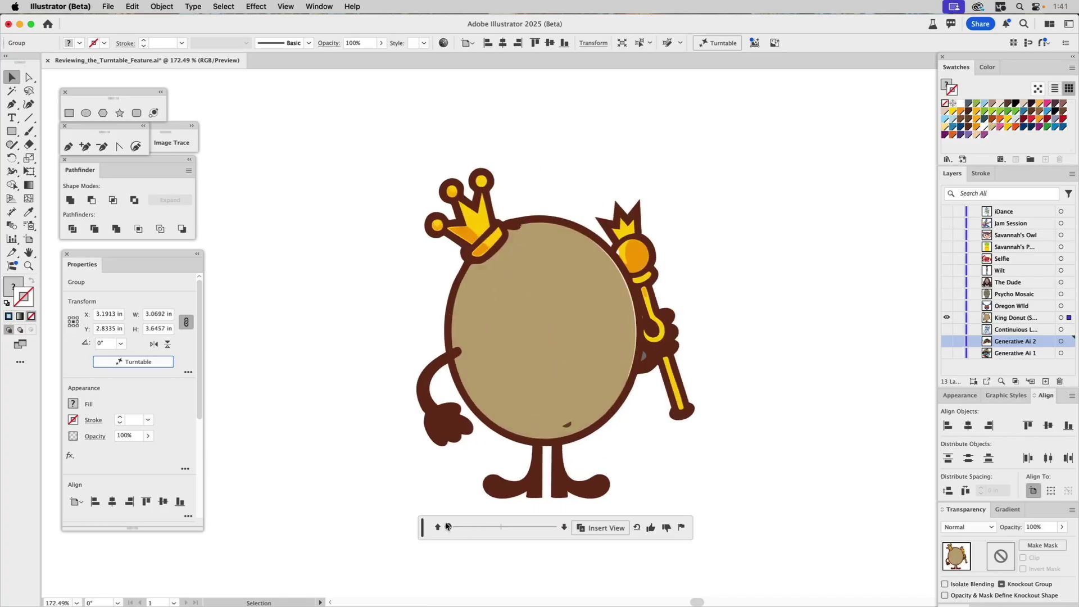
# Rotate the donut character to -45° and back to its front view, tilt it 45° vertically, and return it to 0°,0°
pyautogui.moveTo(448, 527); pyautogui.dragTo(481, 529)
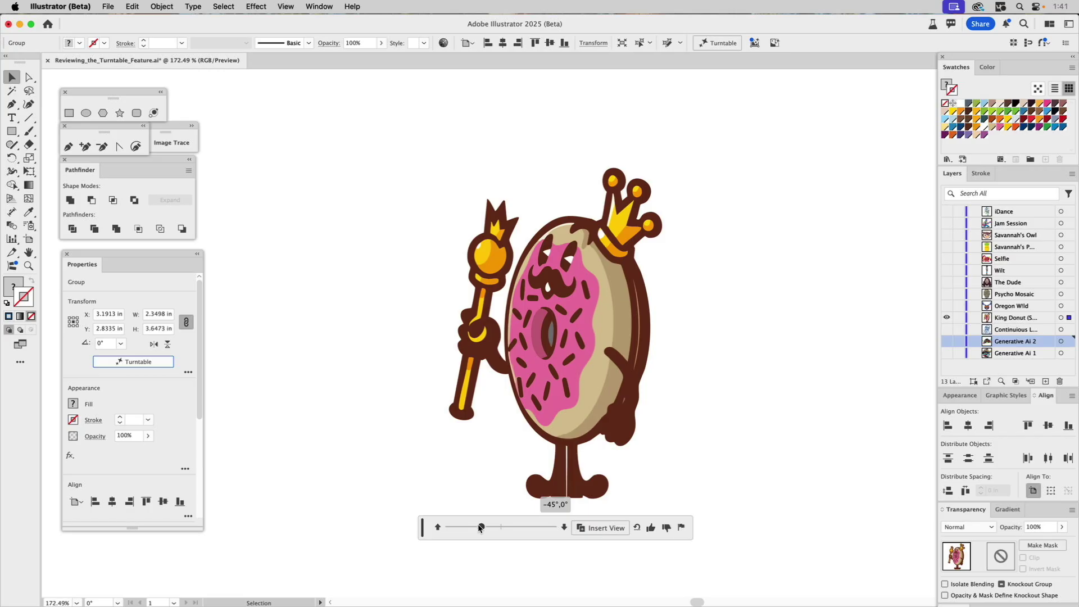
pyautogui.moveTo(481, 527); pyautogui.dragTo(527, 526)
pyautogui.moveTo(513, 525); pyautogui.dragTo(501, 526)
pyautogui.click(564, 528)
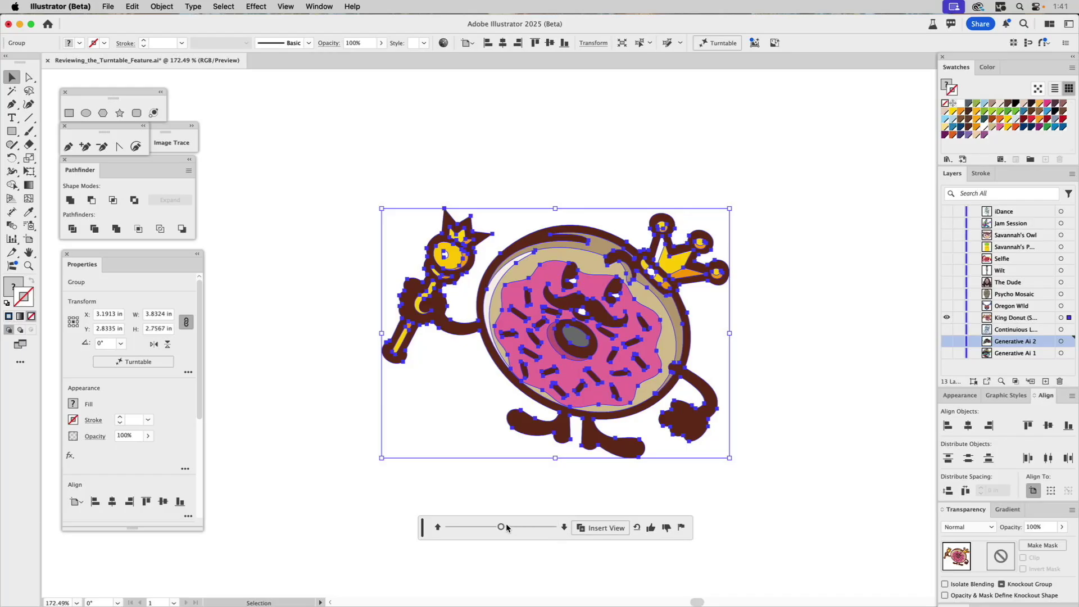
pyautogui.moveTo(501, 529)
pyautogui.mouseDown()
pyautogui.moveTo(565, 528)
pyautogui.moveTo(500, 527)
pyautogui.mouseUp()
pyautogui.click(437, 527)
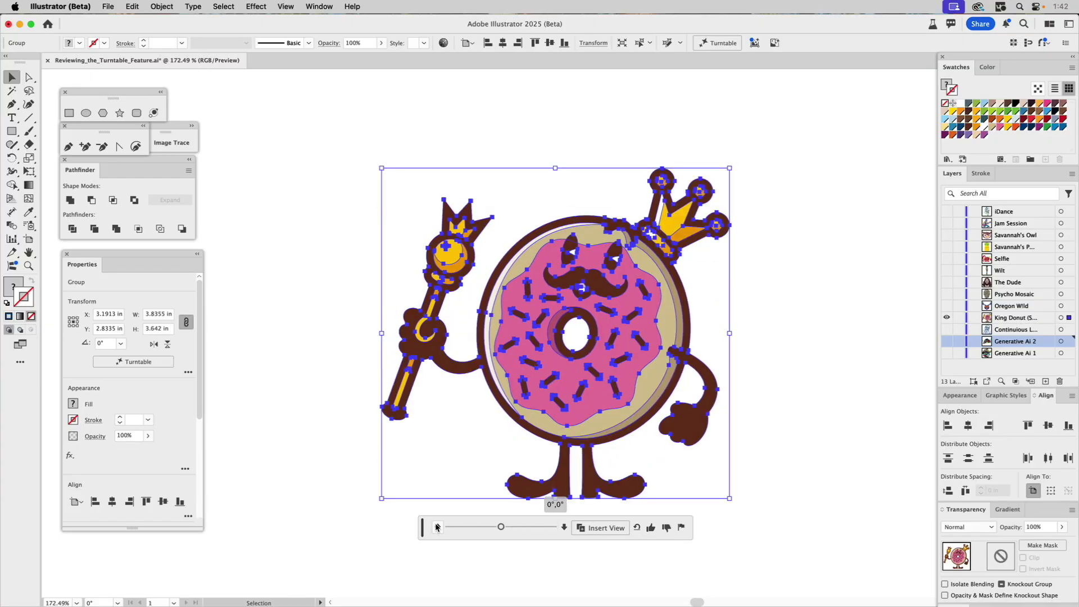
# Rotate the donut character horizontally to 75° and leave it deselected to inspect the hole and the gap between the legs
pyautogui.moveTo(501, 527); pyautogui.dragTo(535, 528)
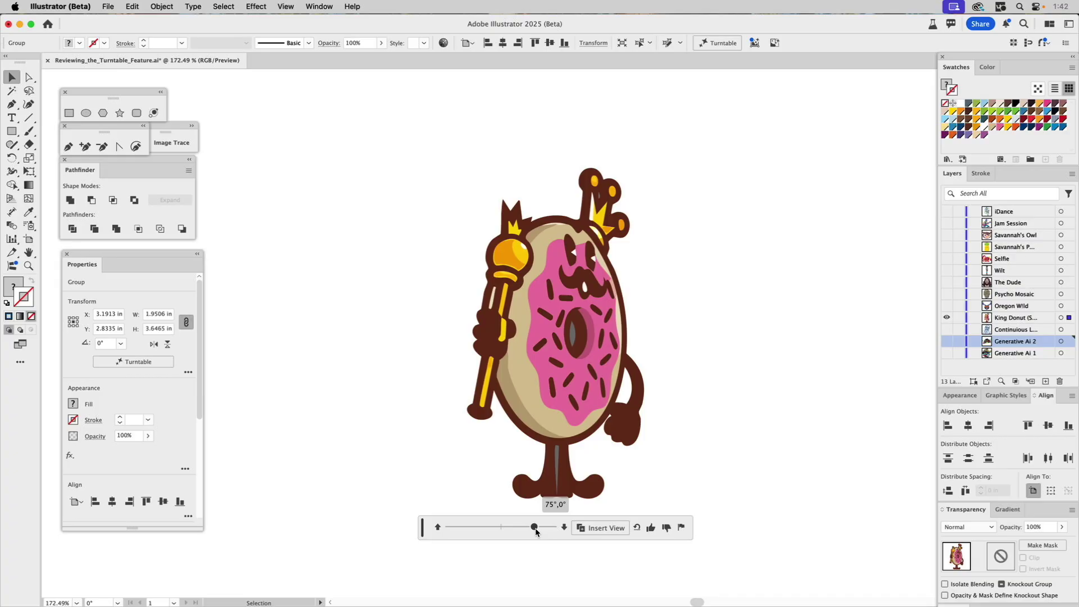
pyautogui.click(708, 344)
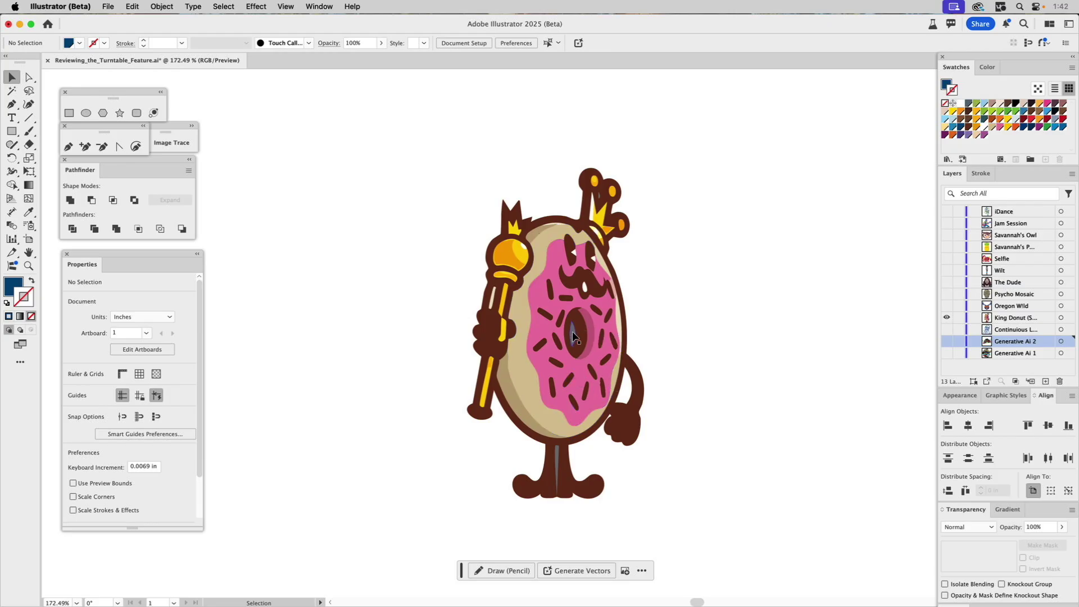
pyautogui.click(563, 466)
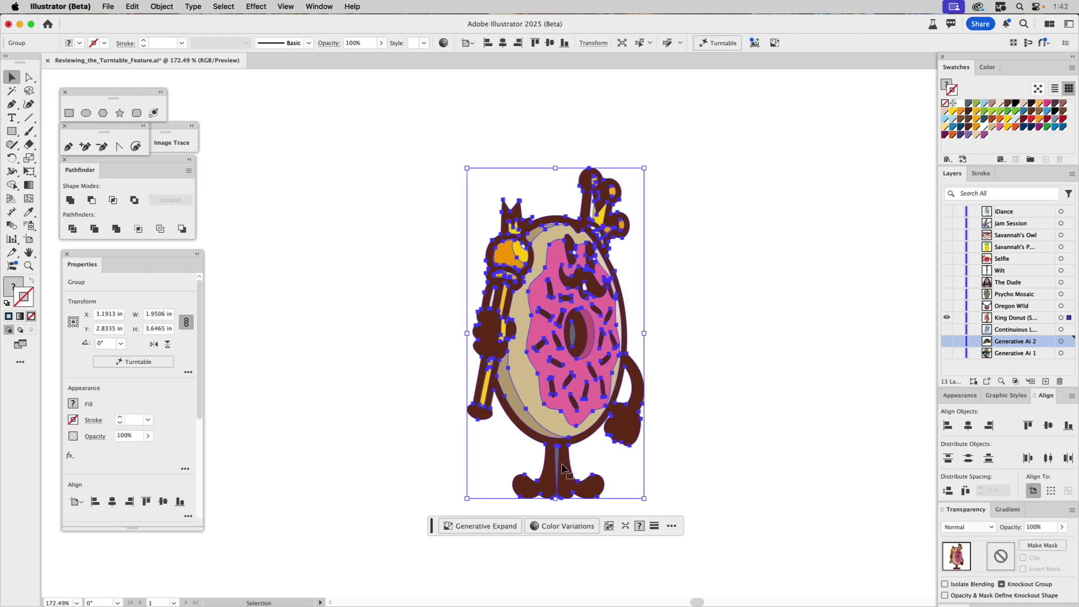
pyautogui.click(594, 472)
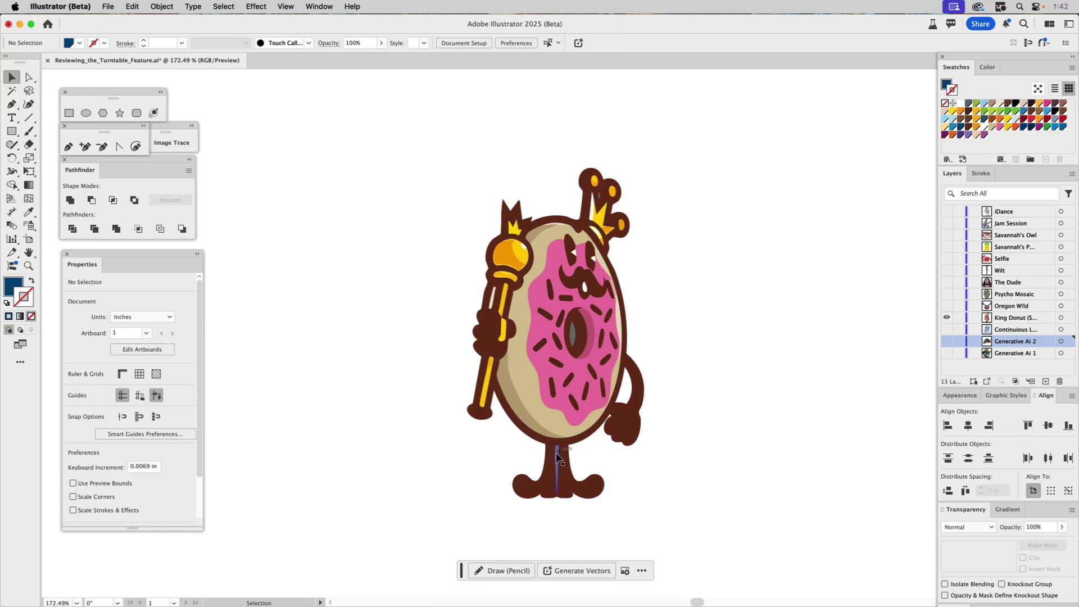
# Hide the King Donut layer, show the Oregon Wild layer, and generate Turntable views of the antlered bear head
pyautogui.click(946, 317)
pyautogui.click(947, 306)
pyautogui.click(1001, 306)
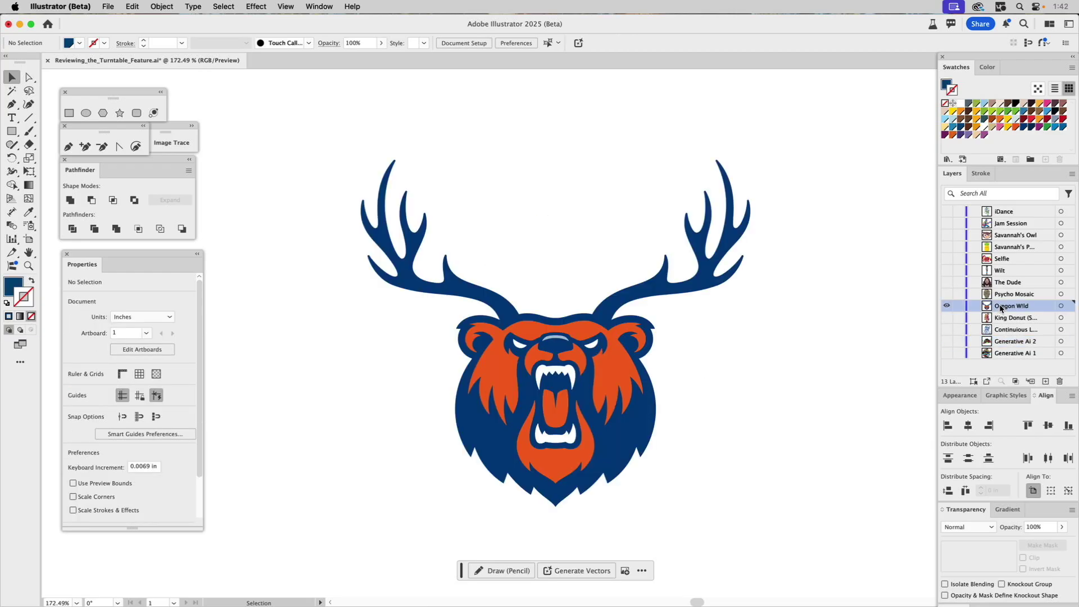
pyautogui.click(660, 291)
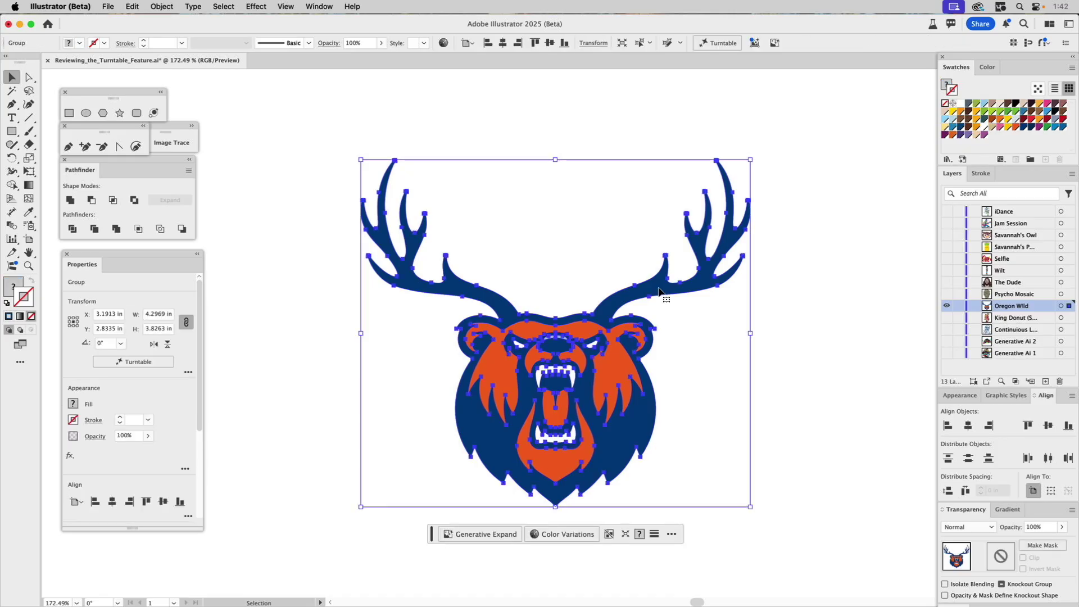
pyautogui.click(145, 363)
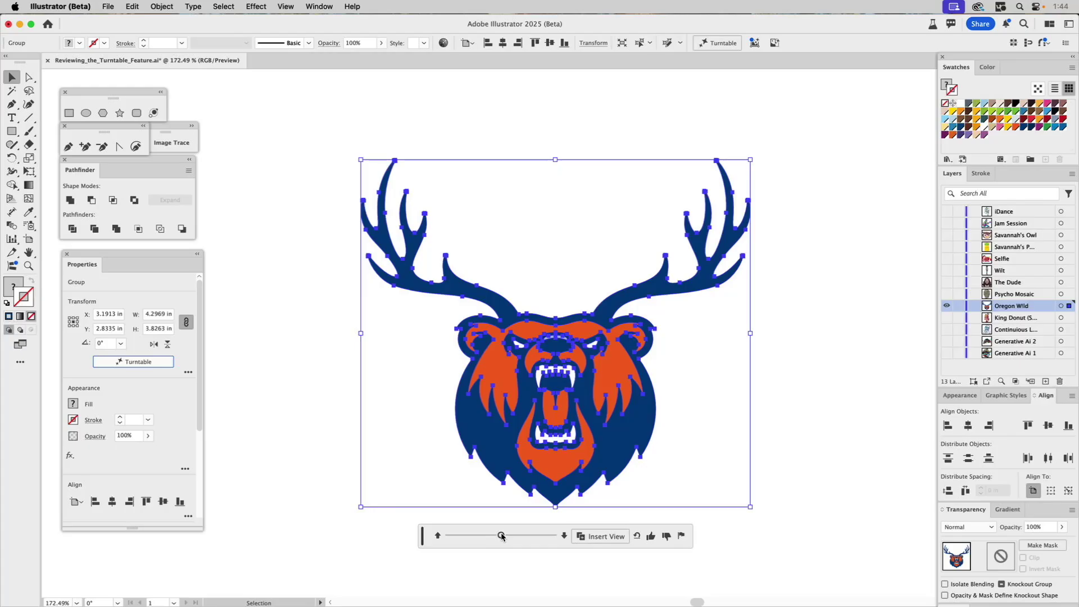
# Rotate the bear head horizontally to its side profile, back to 60°, and over to -45°
pyautogui.moveTo(501, 537); pyautogui.dragTo(539, 541)
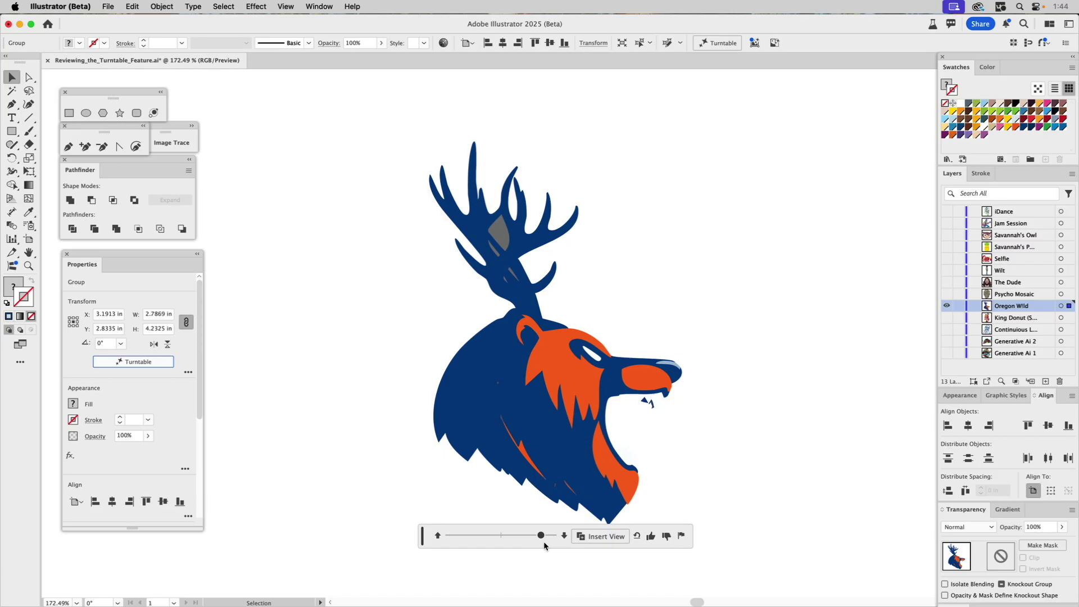
pyautogui.moveTo(544, 541); pyautogui.dragTo(538, 541)
pyautogui.click(543, 540)
pyautogui.moveTo(541, 543); pyautogui.dragTo(530, 541)
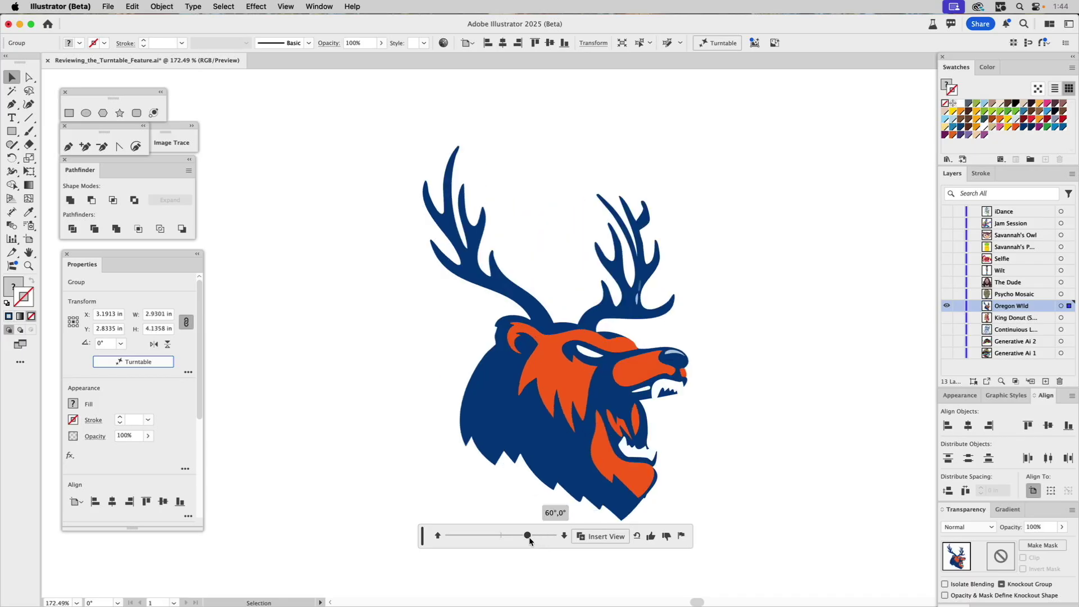
pyautogui.moveTo(530, 541); pyautogui.dragTo(480, 531)
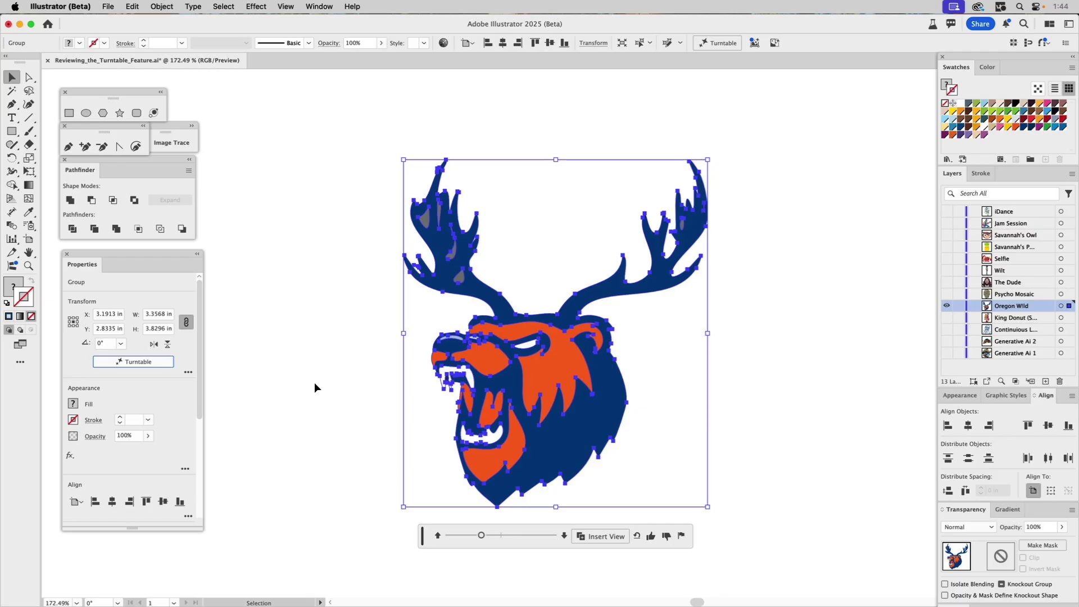
# Tilt the bear head vertically in both directions, return it to the level -45°,0° view, and deselect it
pyautogui.click(438, 536)
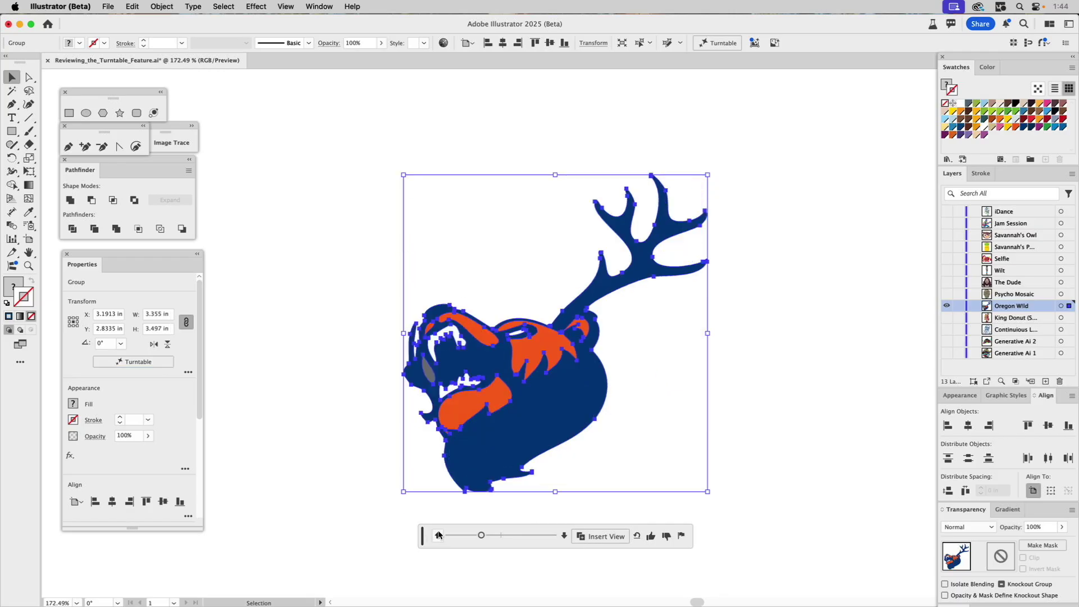
pyautogui.click(565, 536)
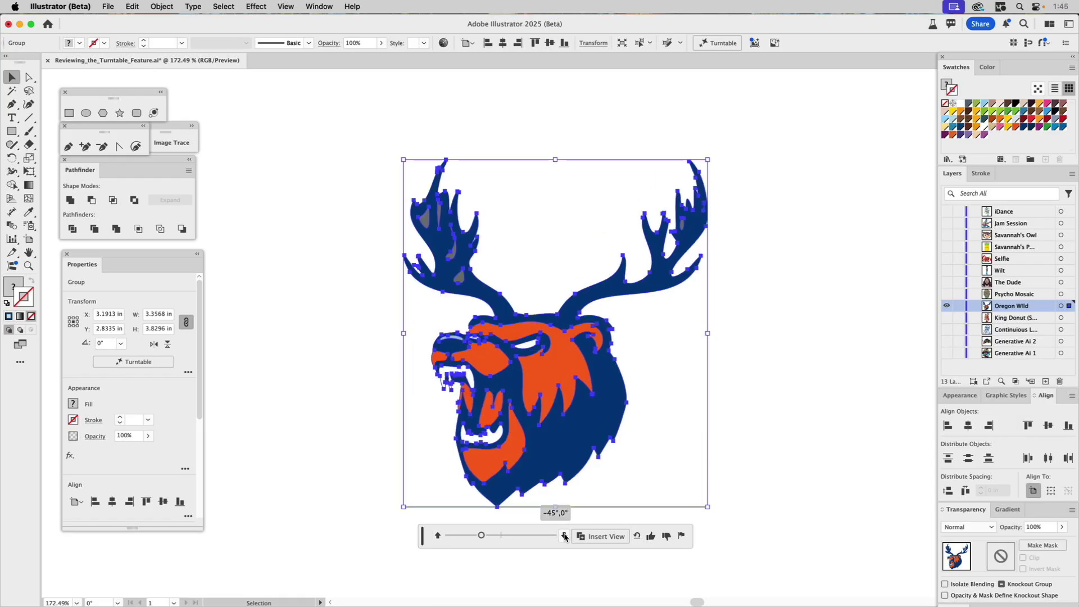
pyautogui.click(564, 535)
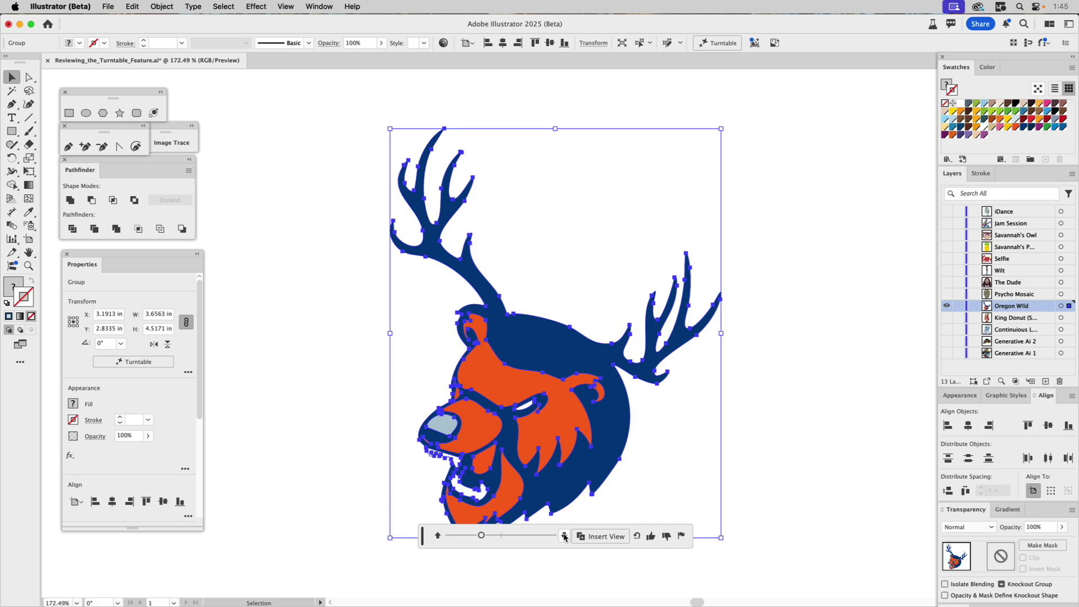
pyautogui.click(439, 536)
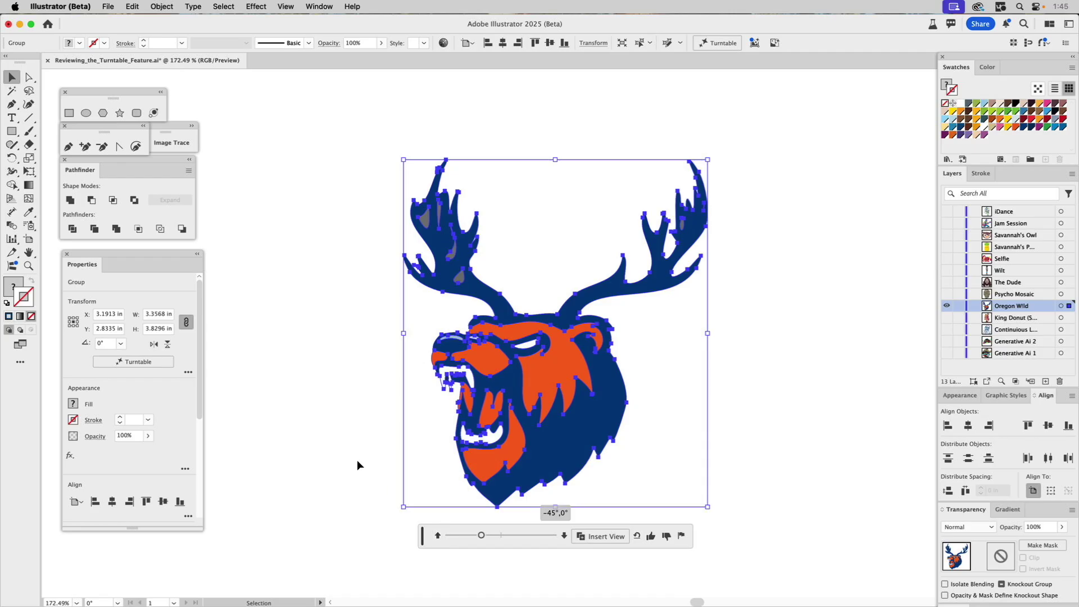
pyautogui.click(331, 445)
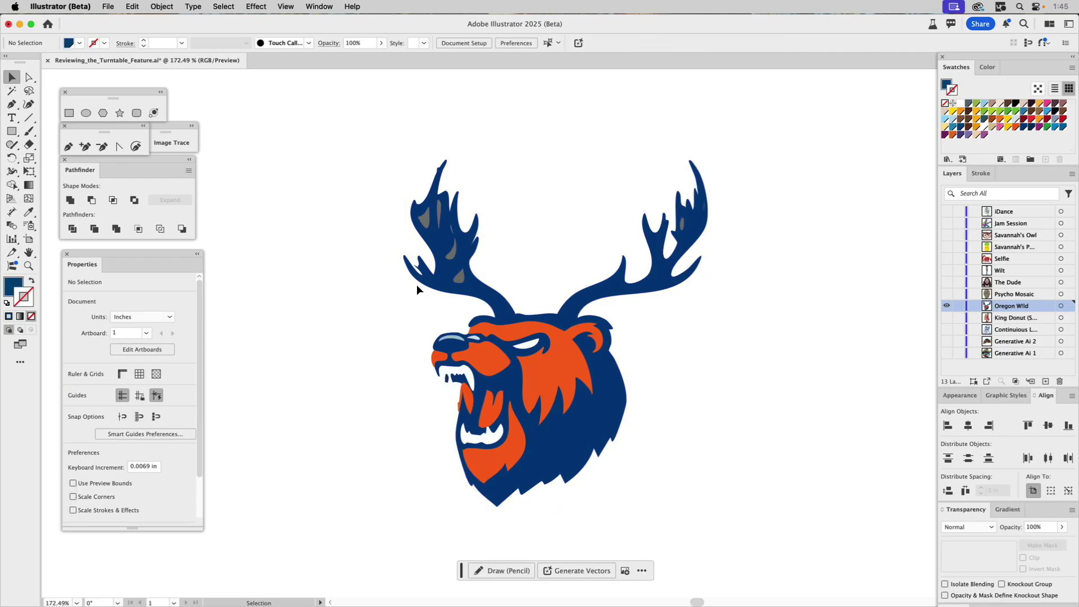
# Hide the Oregon Wild layer, show the Psycho Mosaic layer, and generate Turntable views of the mosaic head
pyautogui.click(948, 307)
pyautogui.click(947, 294)
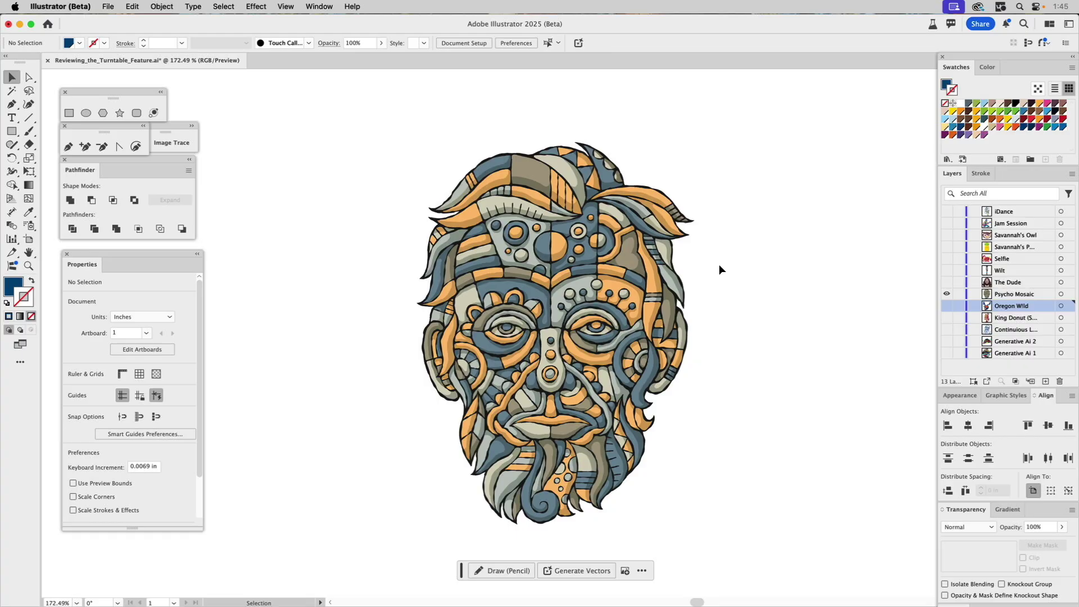
pyautogui.click(639, 269)
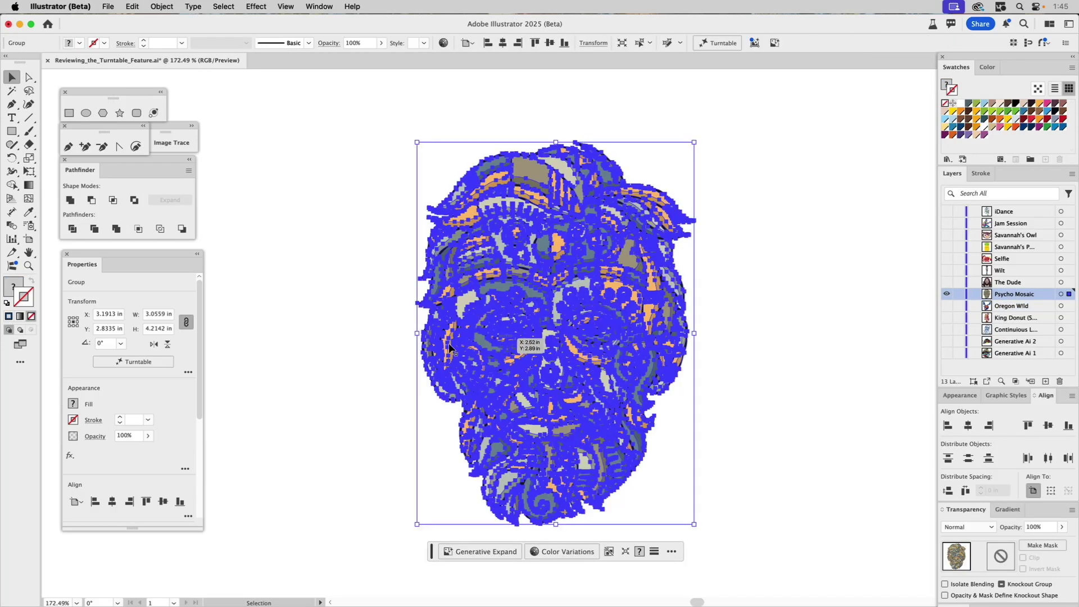
pyautogui.click(140, 361)
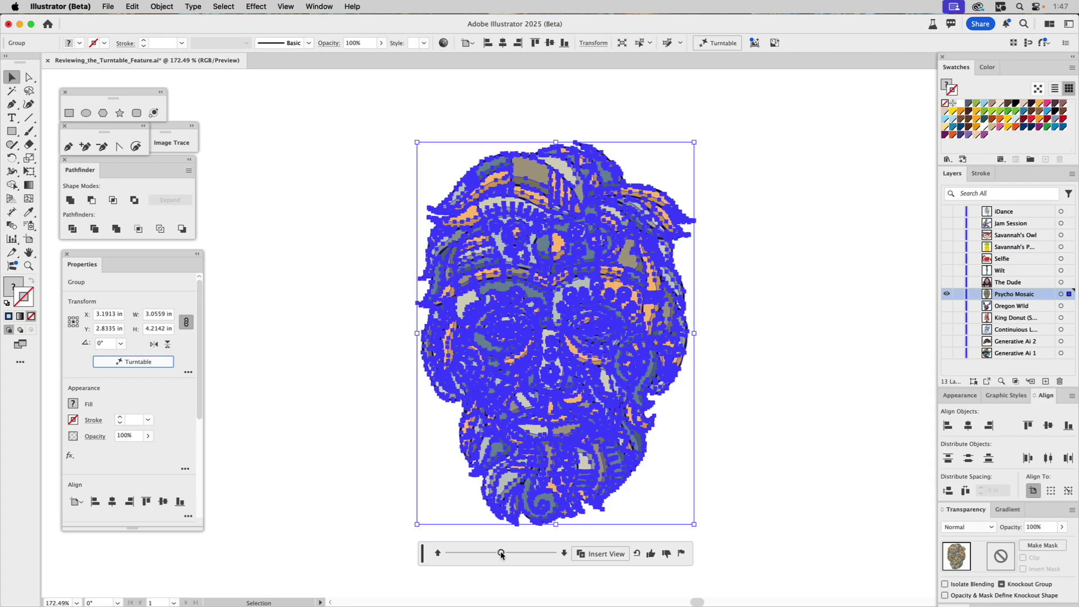
# Rotate the mosaic head both ways to 45°, tilt it vertically in both directions, return it to level, and deselect it
pyautogui.moveTo(500, 554); pyautogui.dragTo(475, 543)
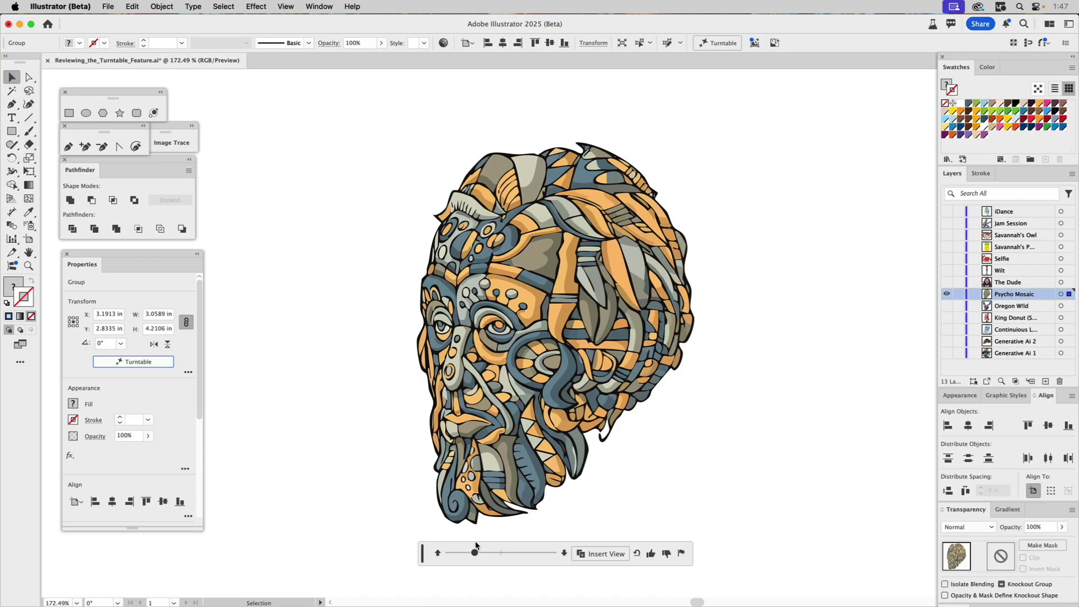
pyautogui.moveTo(475, 552); pyautogui.dragTo(524, 557)
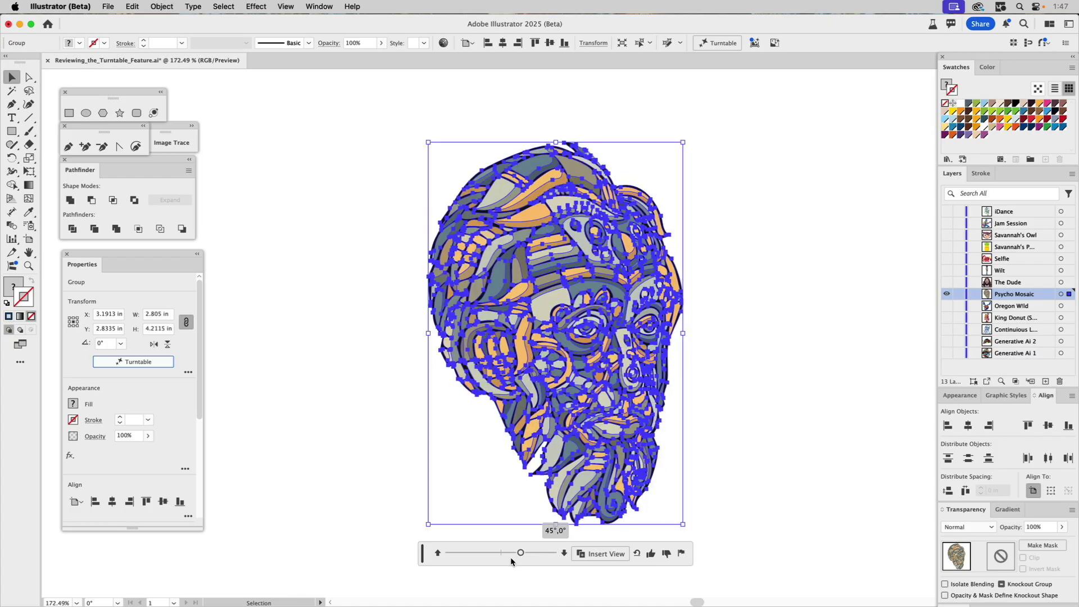
pyautogui.click(439, 552)
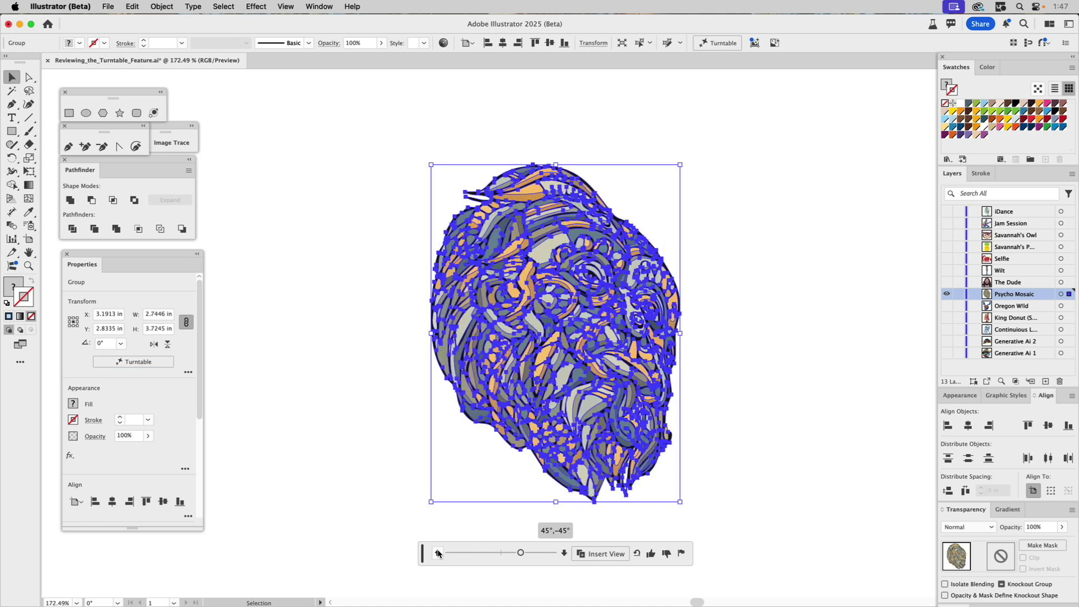
pyautogui.click(564, 554)
pyautogui.click(565, 554)
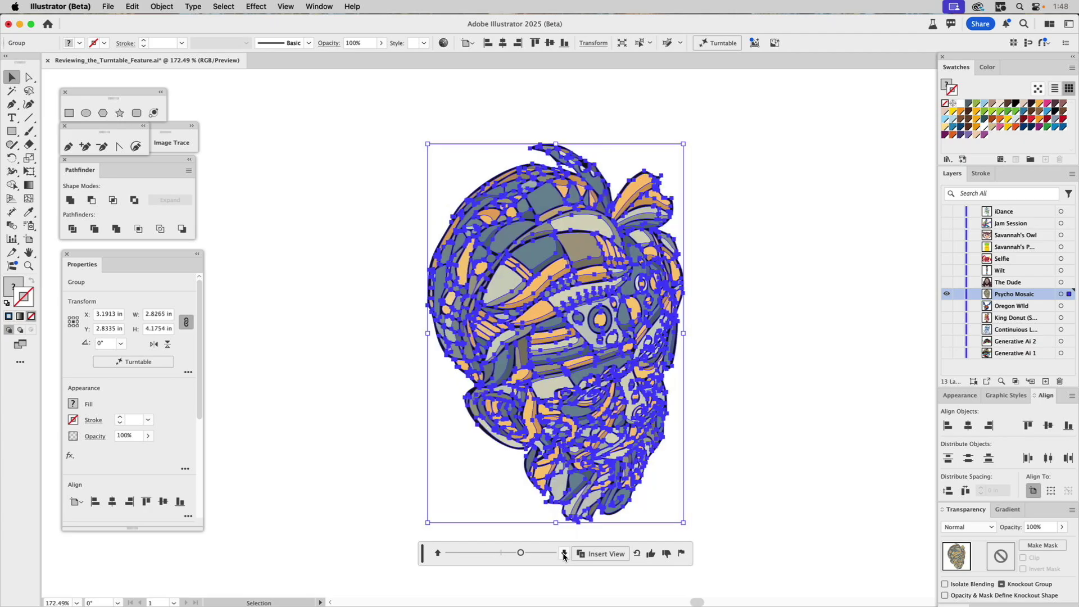
pyautogui.click(439, 554)
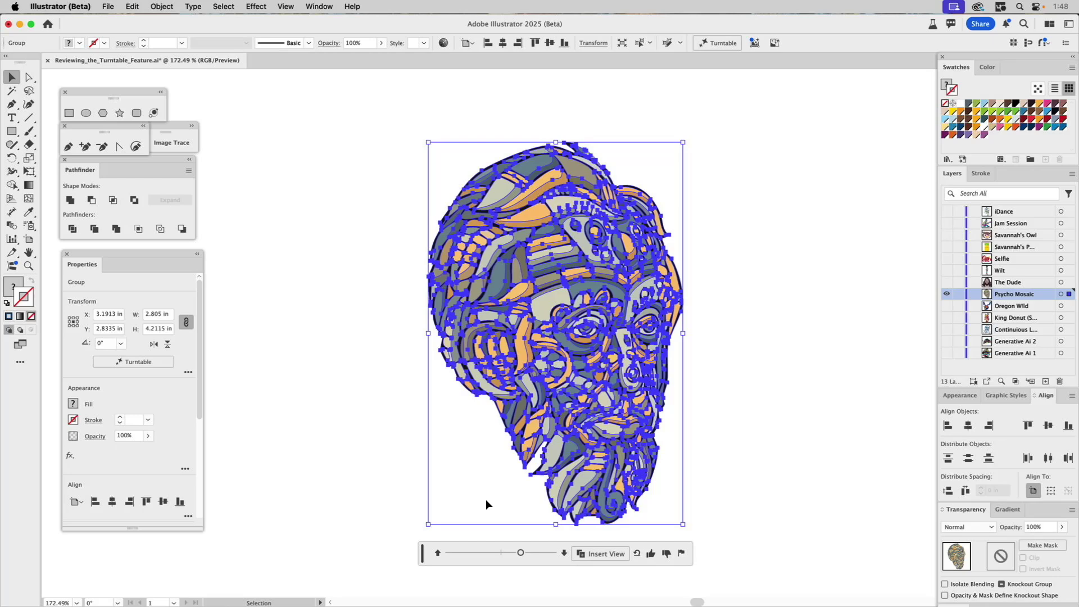
pyautogui.click(752, 345)
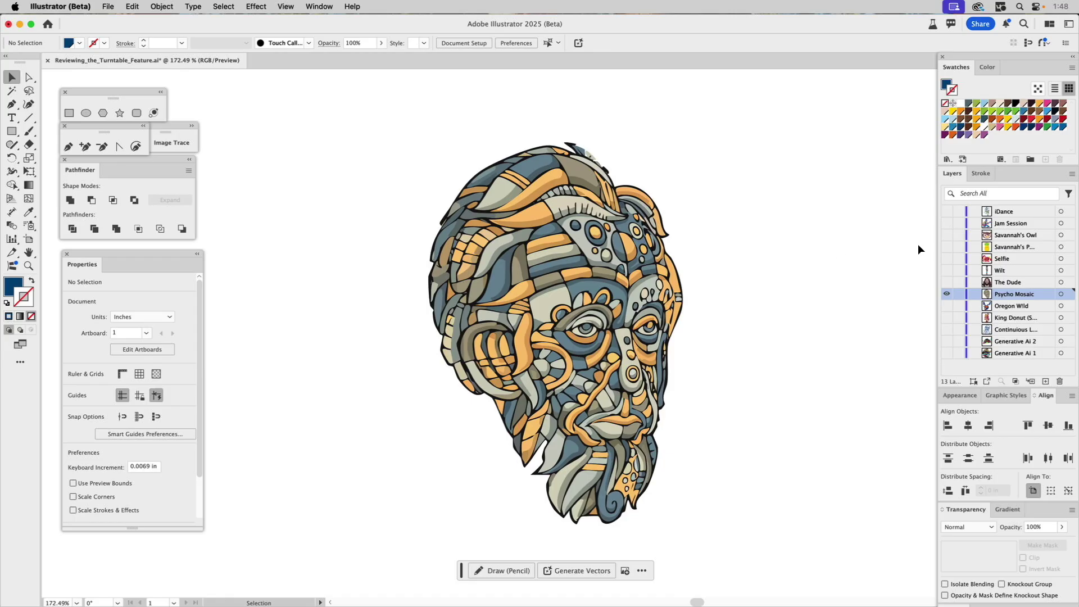
# Hide the Psycho Mosaic layer, show The Dude layer, and generate Turntable views of the long-haired portrait
pyautogui.click(946, 294)
pyautogui.click(946, 283)
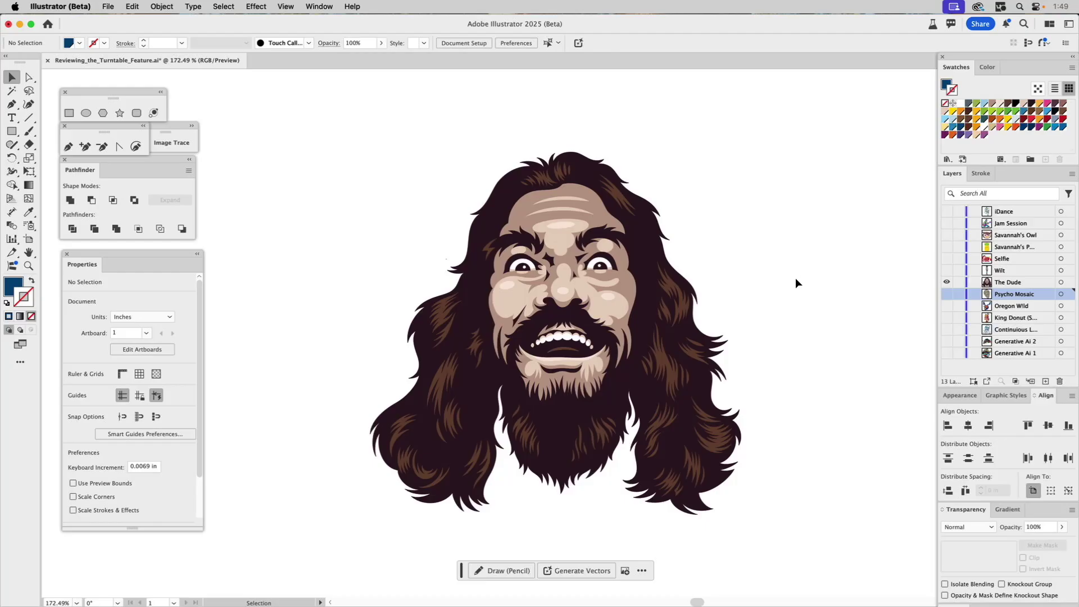
pyautogui.click(646, 320)
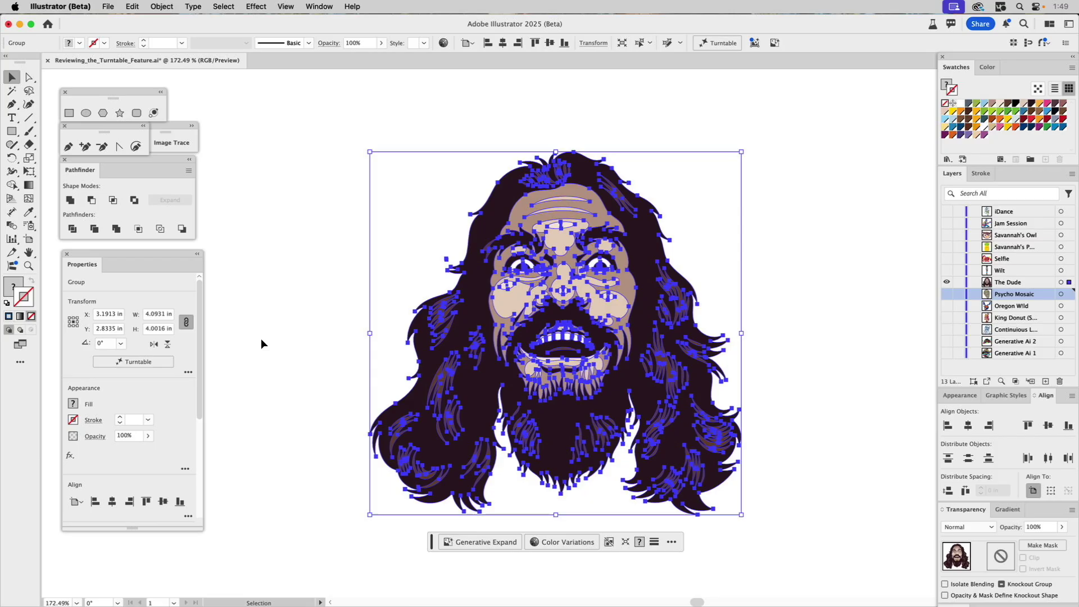
pyautogui.click(151, 363)
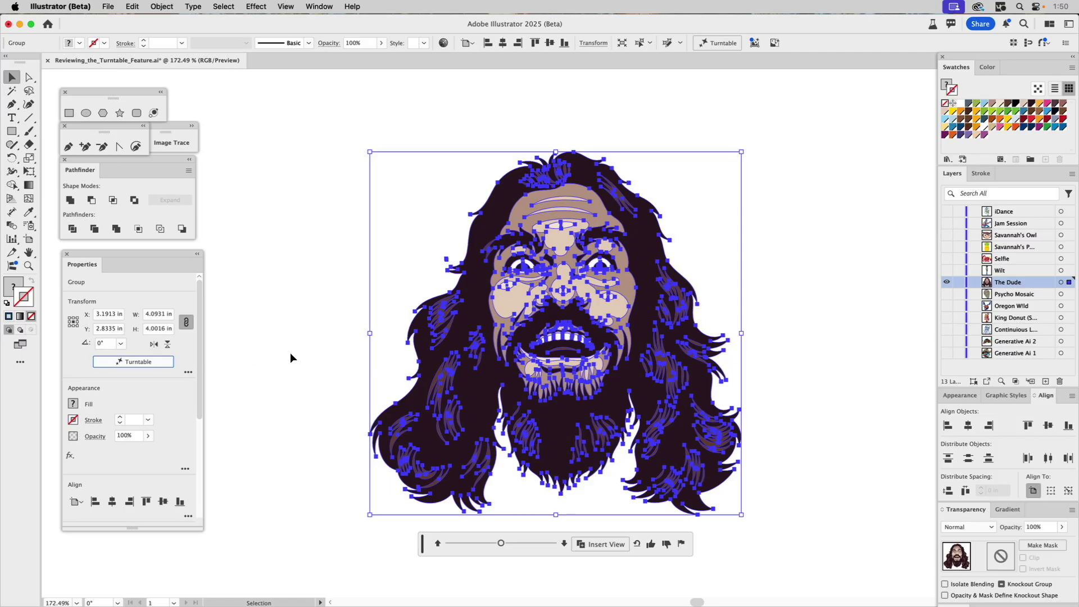
# Rotate the long-haired portrait to the opposite side, tilt it to 45° vertically, and turn it through 120°,45° to 0°,45°
pyautogui.click(499, 545)
pyautogui.moveTo(500, 547); pyautogui.dragTo(480, 546)
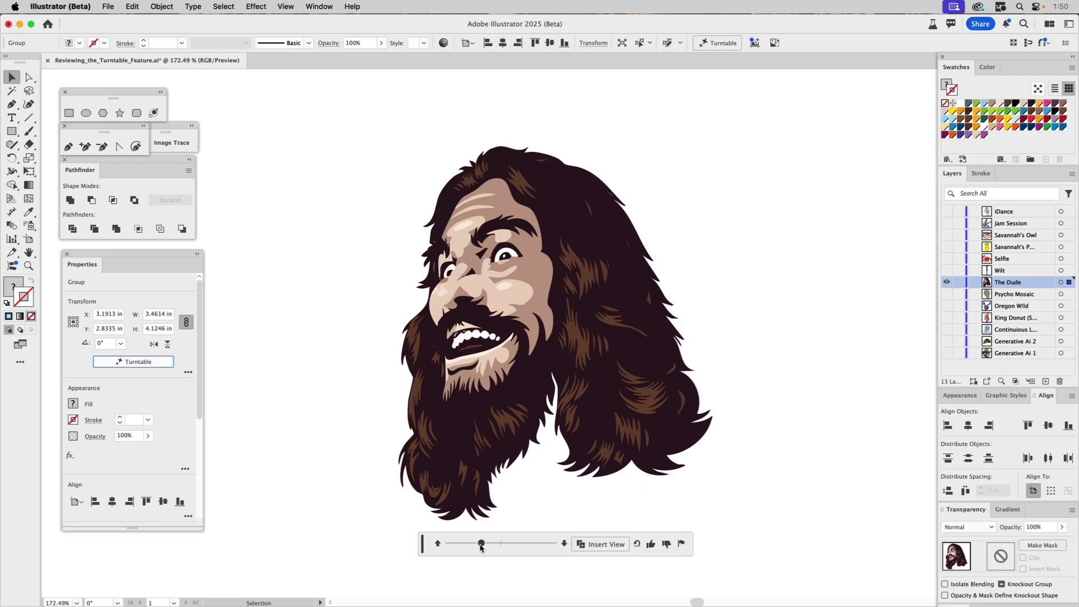
pyautogui.click(564, 544)
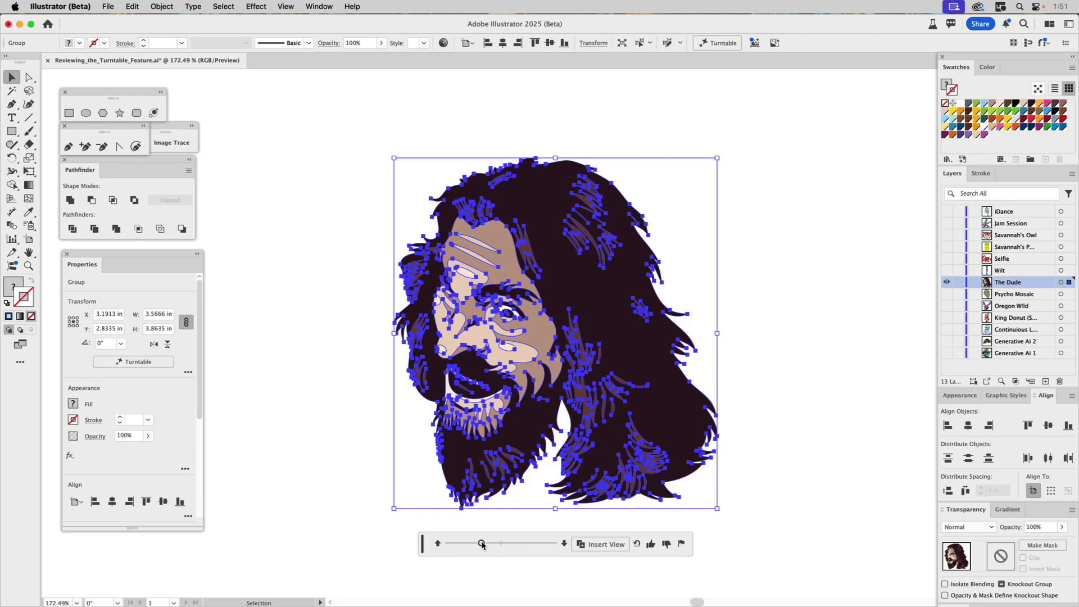
pyautogui.moveTo(482, 544); pyautogui.dragTo(554, 544)
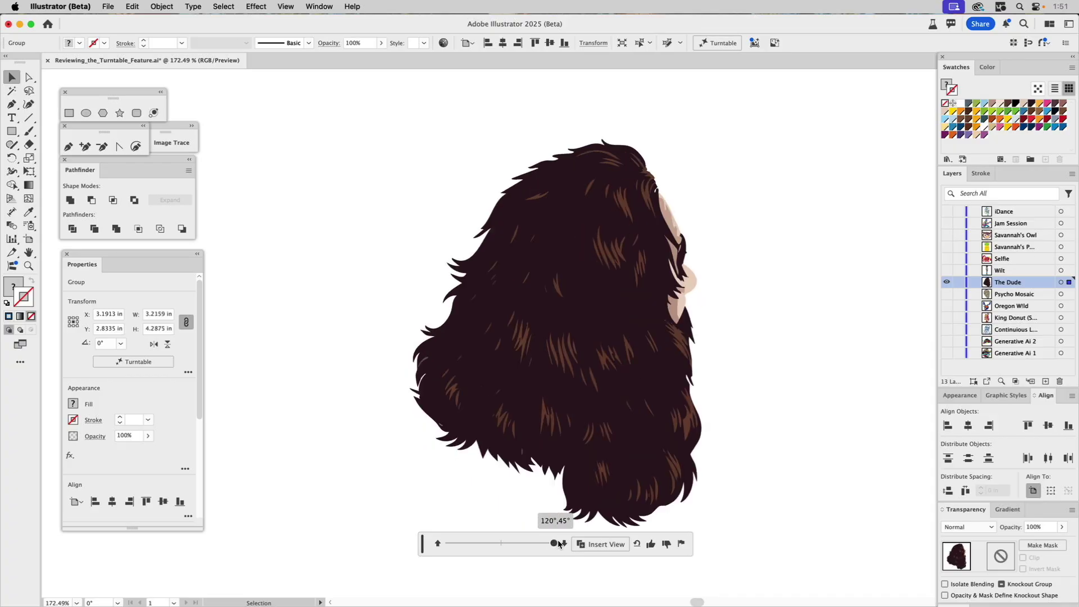
pyautogui.moveTo(552, 544); pyautogui.dragTo(501, 540)
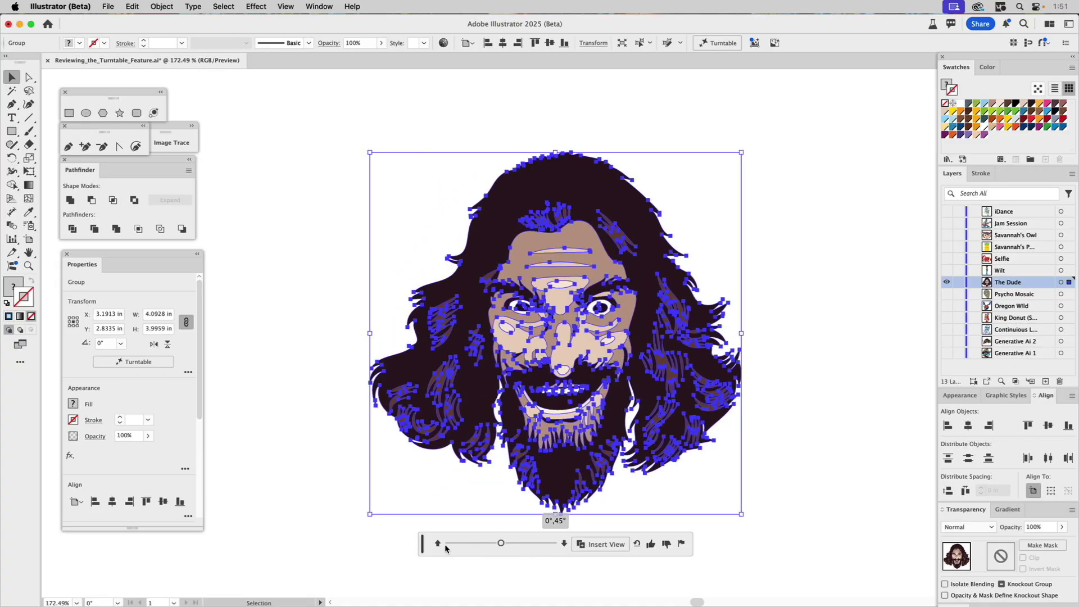
# Return the long-haired portrait to a level tilt and rotate it horizontally to -75°,0°
pyautogui.click(438, 544)
pyautogui.click(508, 544)
pyautogui.moveTo(508, 544); pyautogui.dragTo(488, 544)
pyautogui.moveTo(483, 544); pyautogui.dragTo(470, 545)
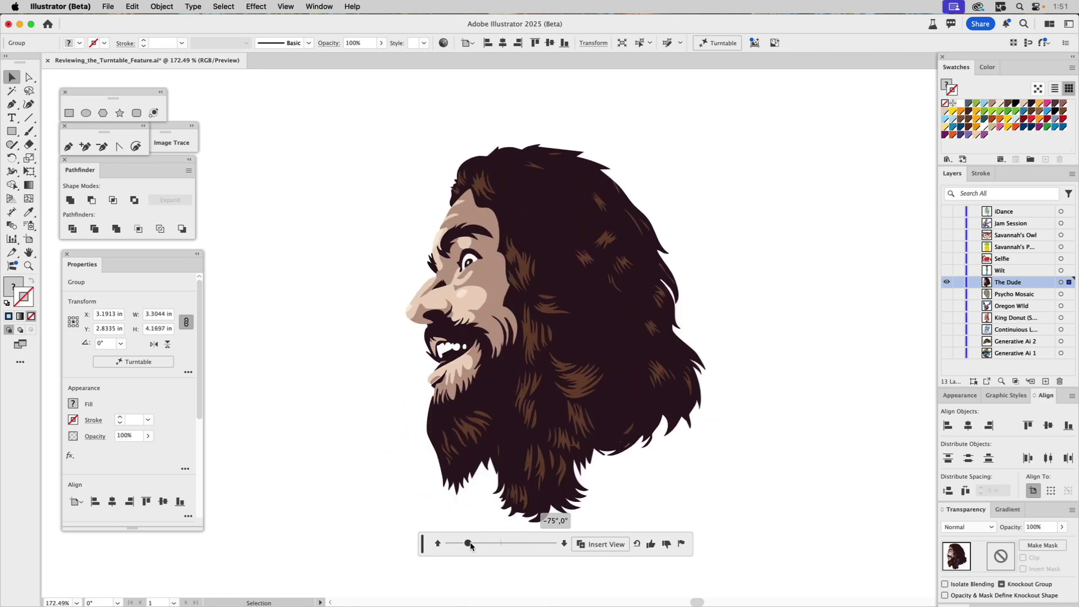
# Tilt the long-haired portrait to -75°,45° and -75°,-45°, and rotate it horizontally to 30°,-45°
pyautogui.click(564, 546)
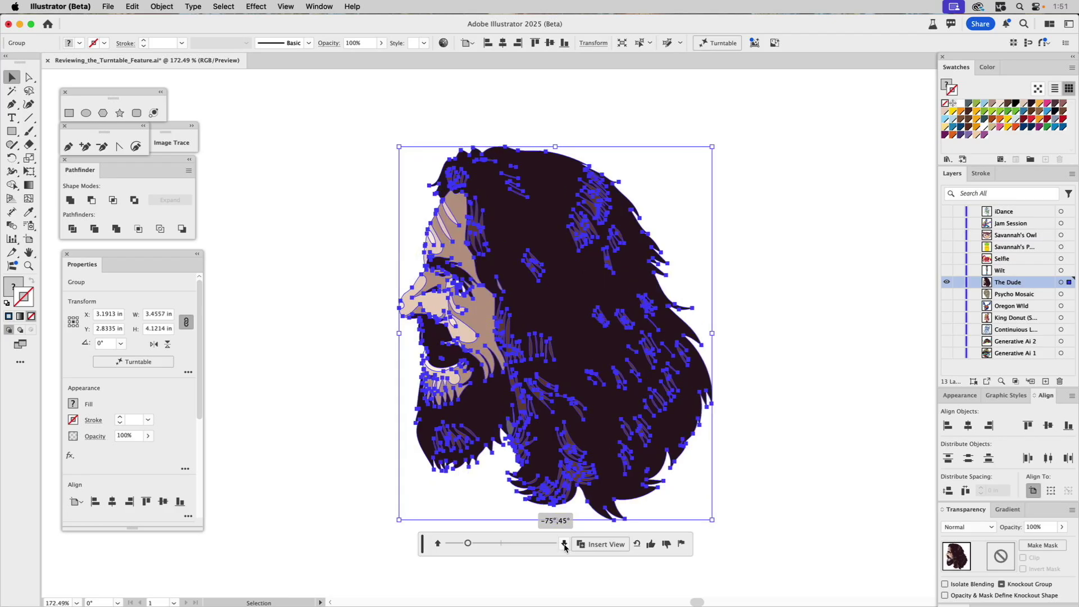
pyautogui.click(437, 544)
pyautogui.click(438, 544)
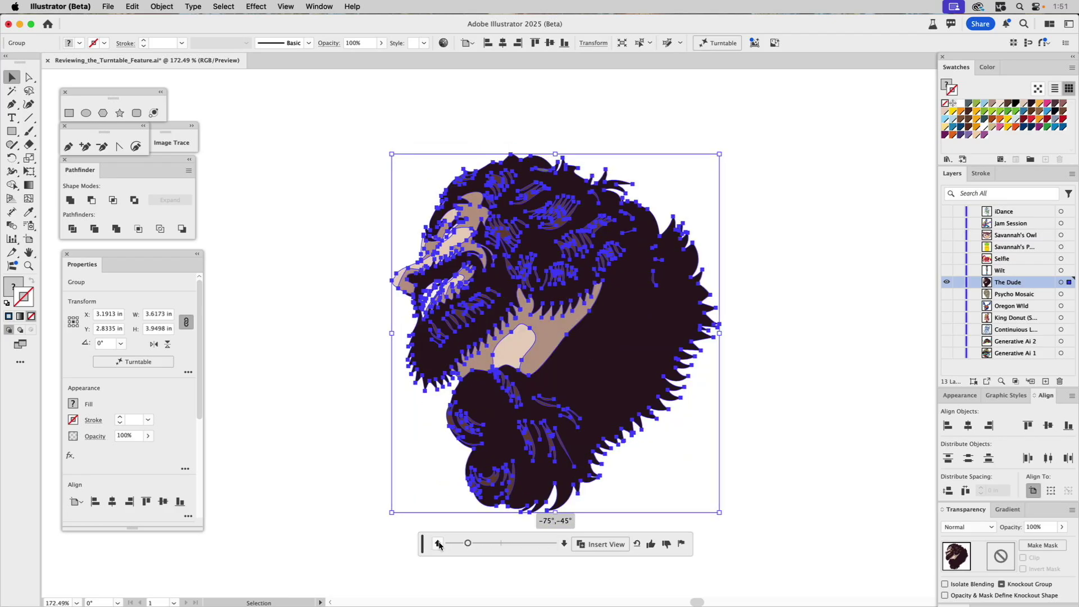
pyautogui.moveTo(470, 544); pyautogui.dragTo(514, 548)
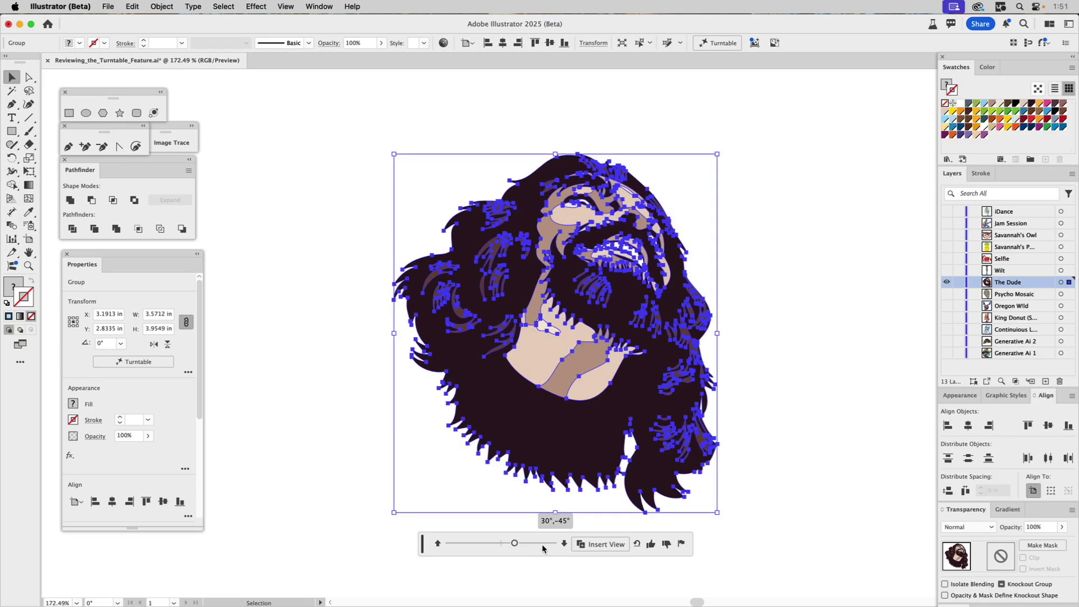
# Tilt the portrait to 30°,45° and back to level, rotate it to -45°,0°, and deselect it
pyautogui.click(564, 544)
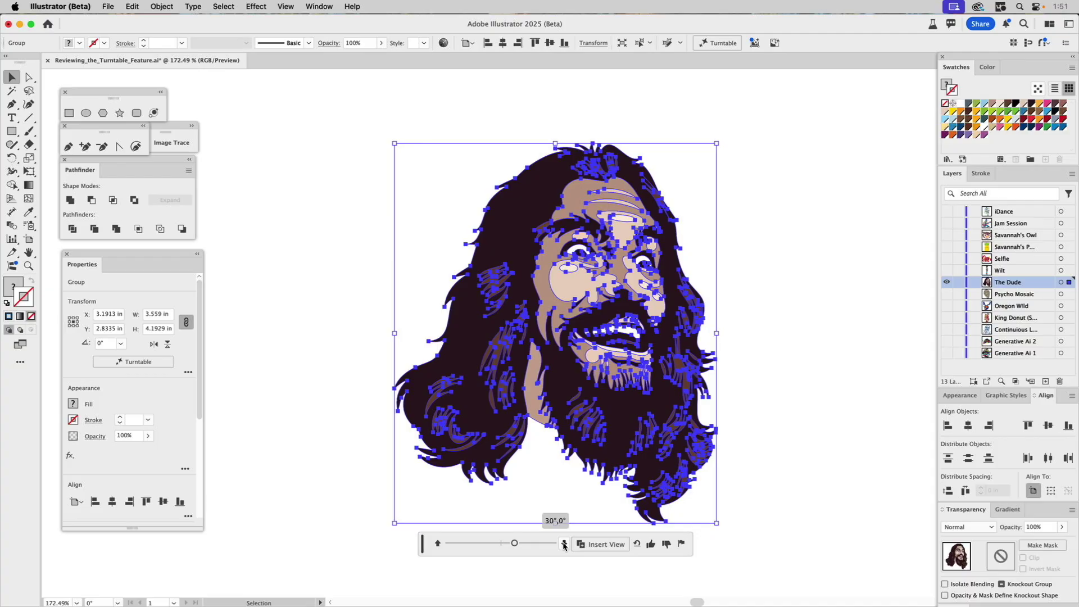
pyautogui.click(564, 544)
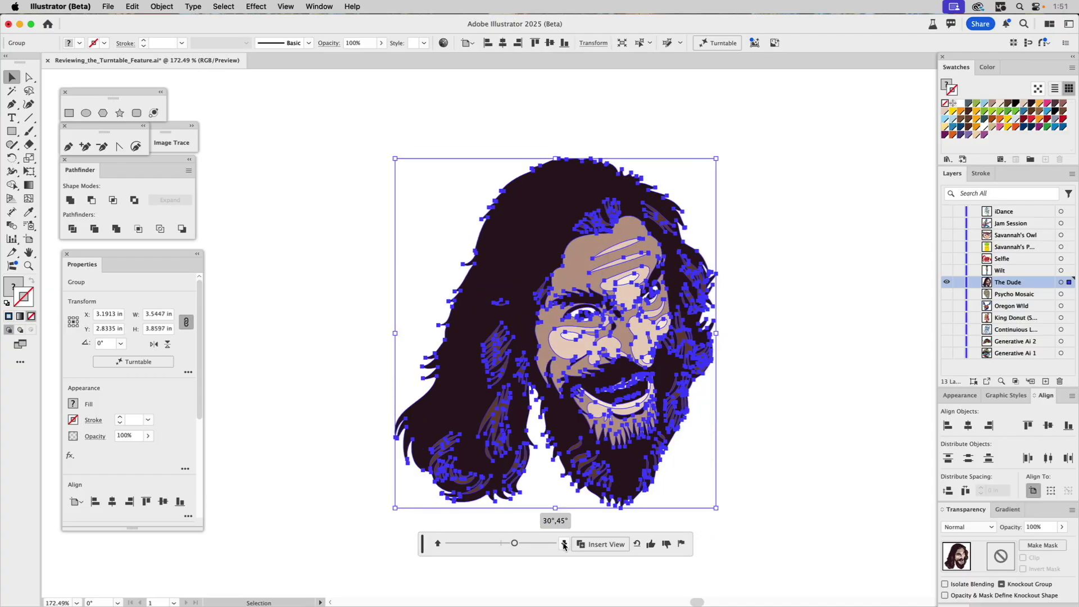
pyautogui.click(438, 544)
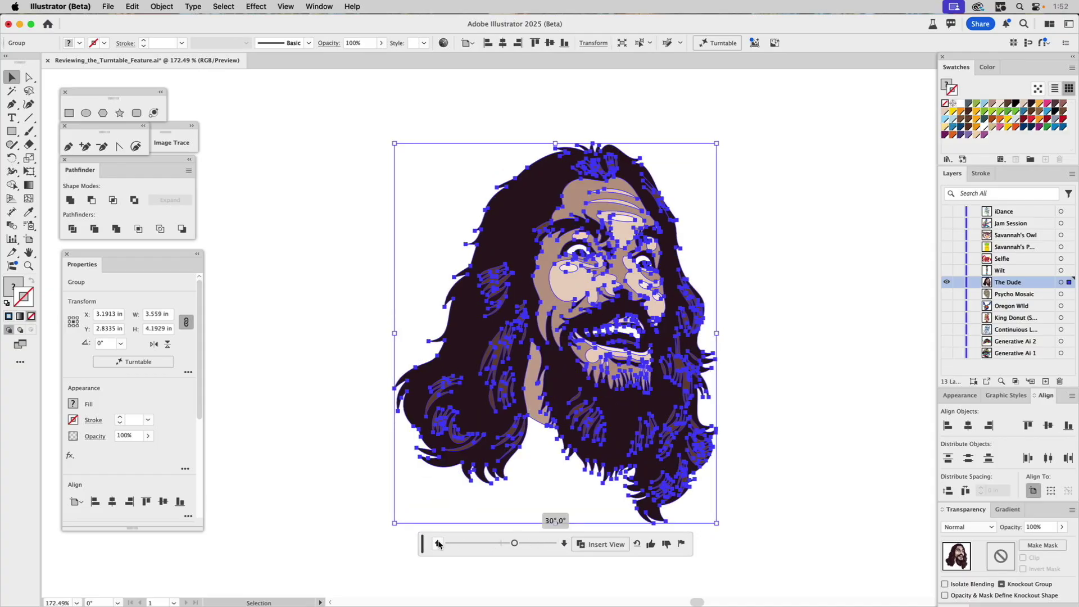
pyautogui.moveTo(515, 544); pyautogui.dragTo(479, 545)
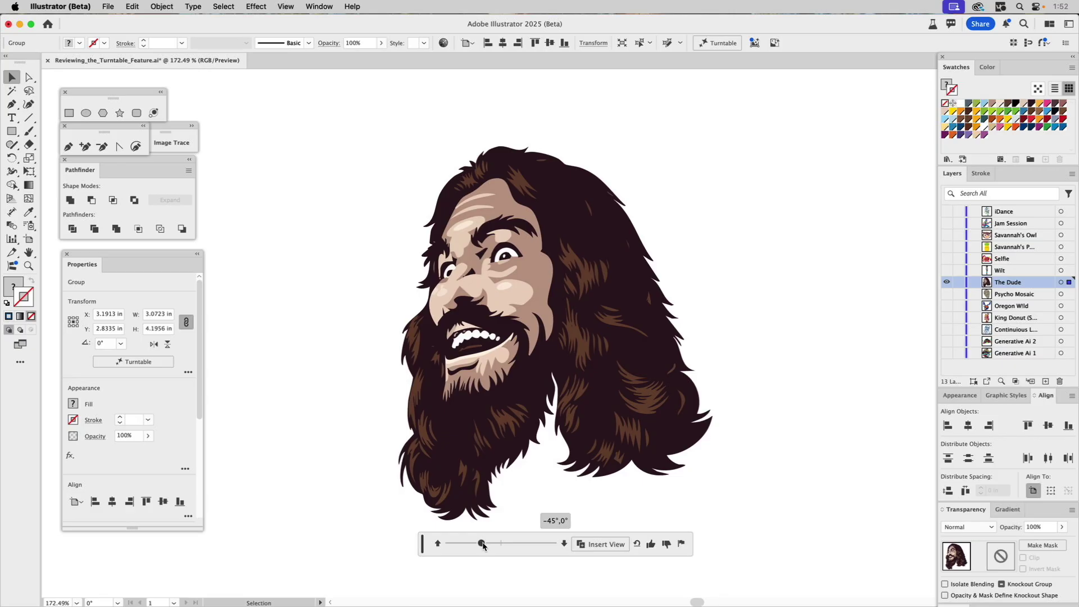
pyautogui.click(771, 471)
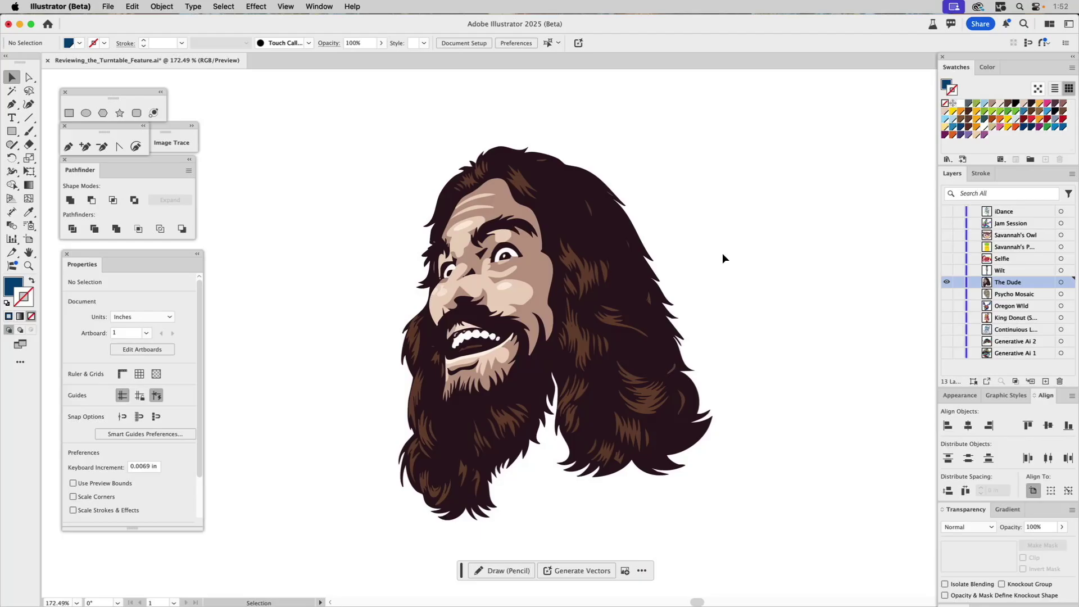
# Hide The Dude layer, show the Wilt layer, and generate Turntable views of the basketball player, proceeding despite the background warning
pyautogui.click(949, 283)
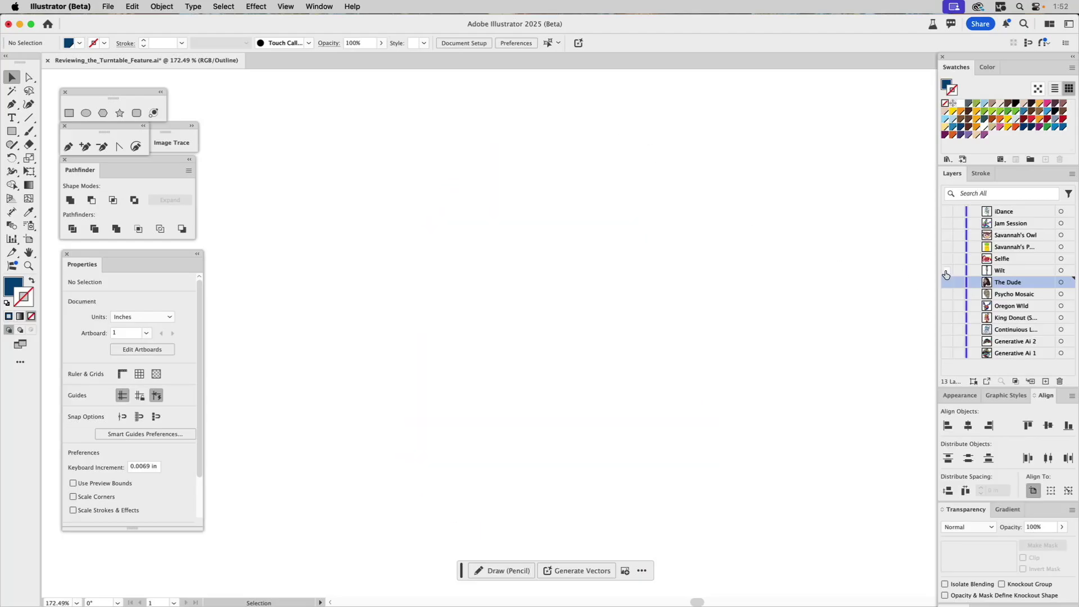
pyautogui.click(946, 270)
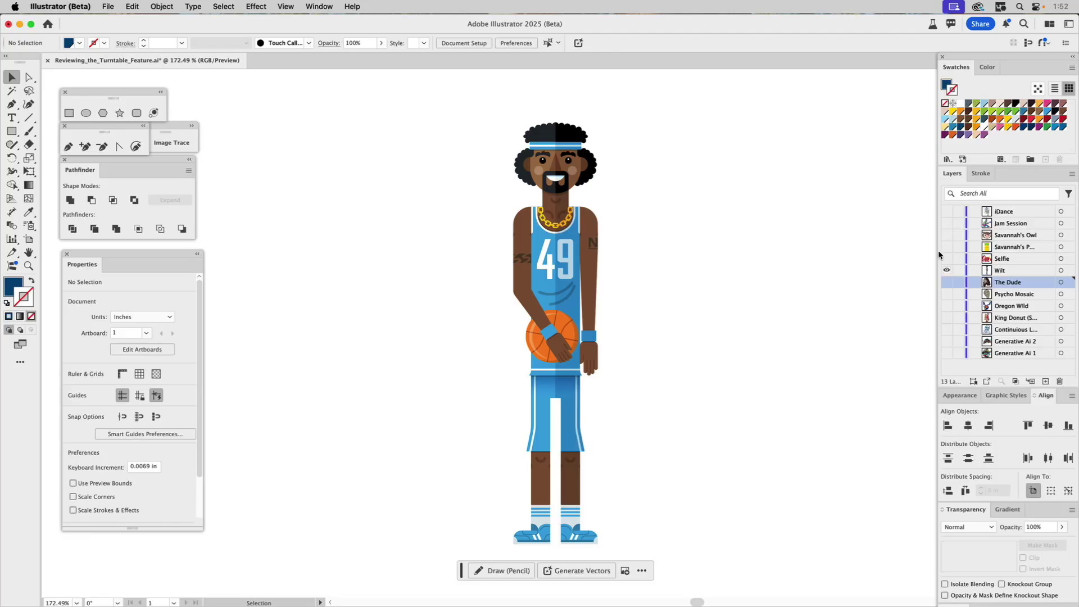
pyautogui.click(558, 184)
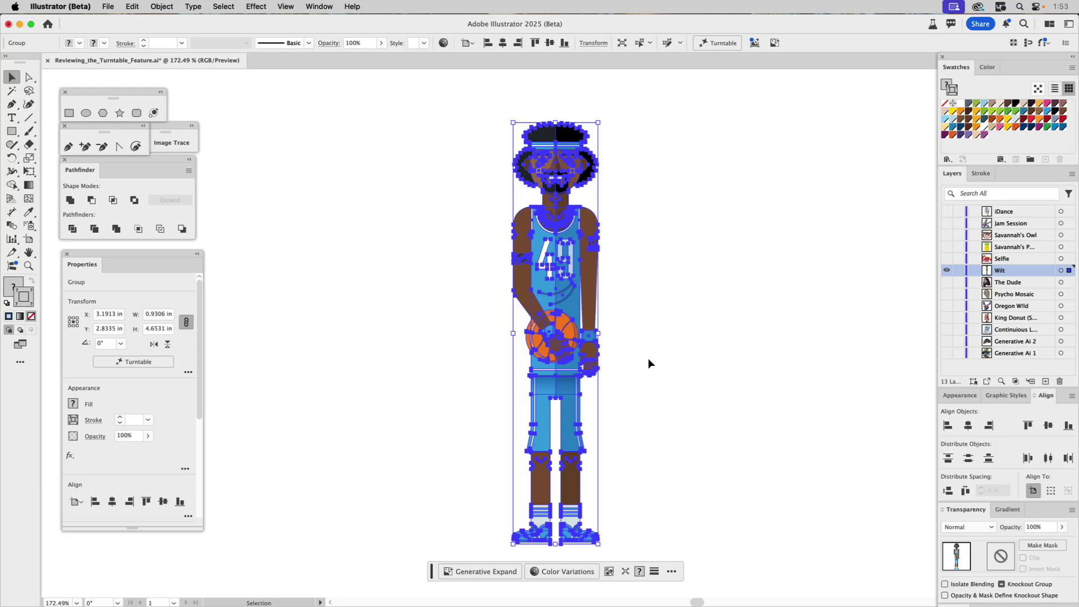
pyautogui.click(665, 331)
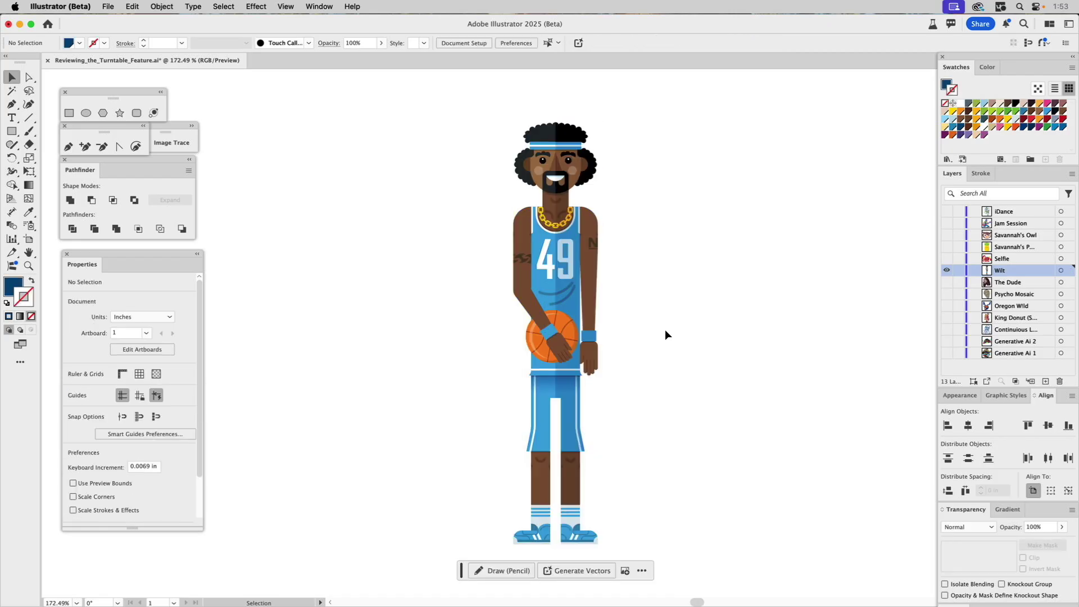
pyautogui.click(561, 278)
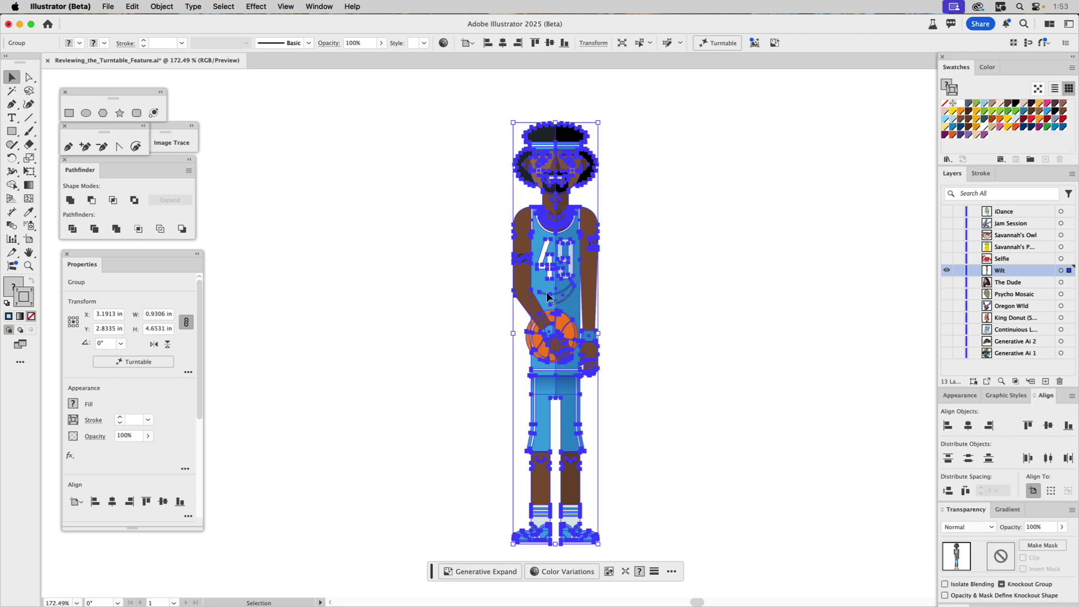
pyautogui.click(138, 361)
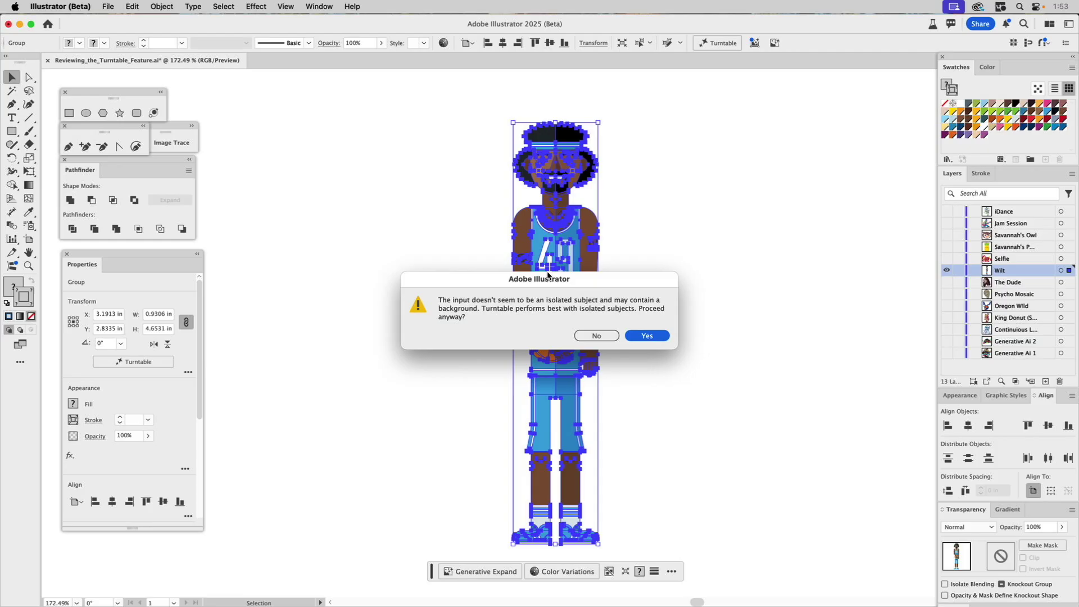
pyautogui.click(639, 337)
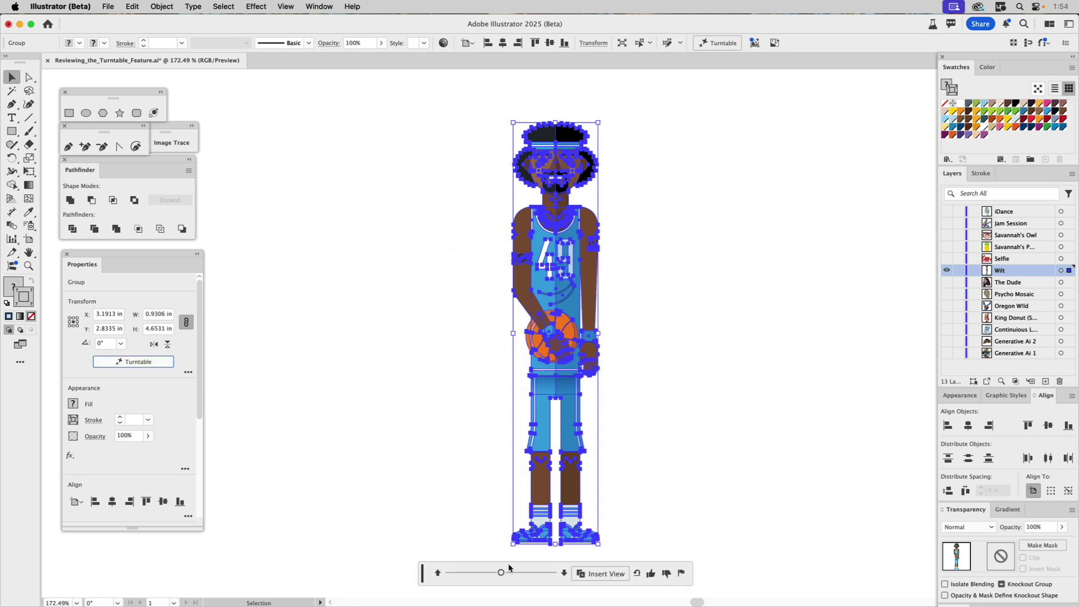
# Rotate the basketball player horizontally to 120°,0° and back to -30°,0°, and deselect it
pyautogui.moveTo(502, 574); pyautogui.dragTo(558, 576)
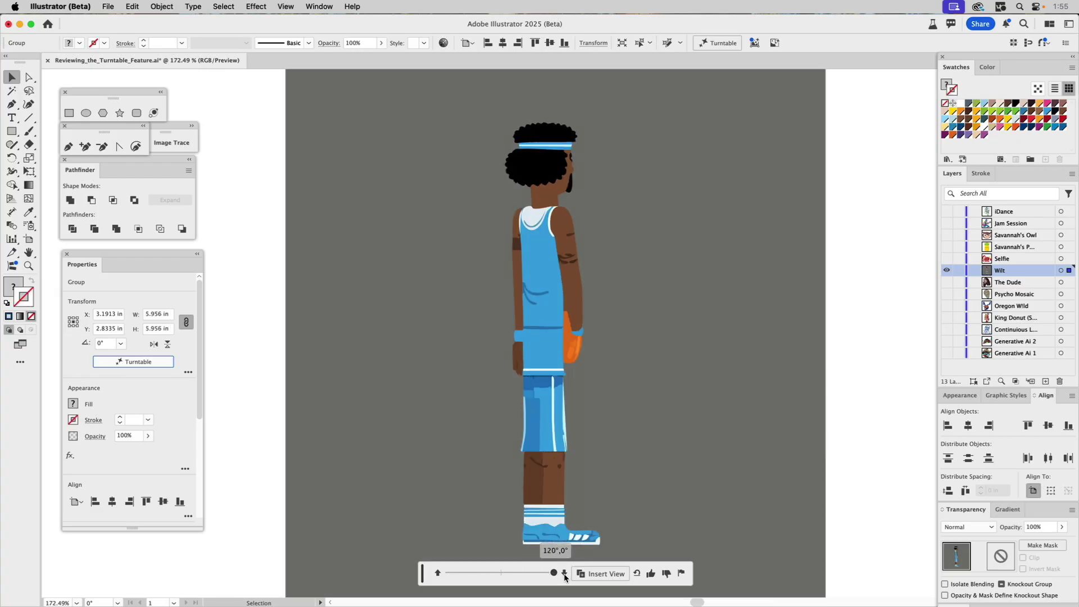
pyautogui.moveTo(553, 573); pyautogui.dragTo(487, 573)
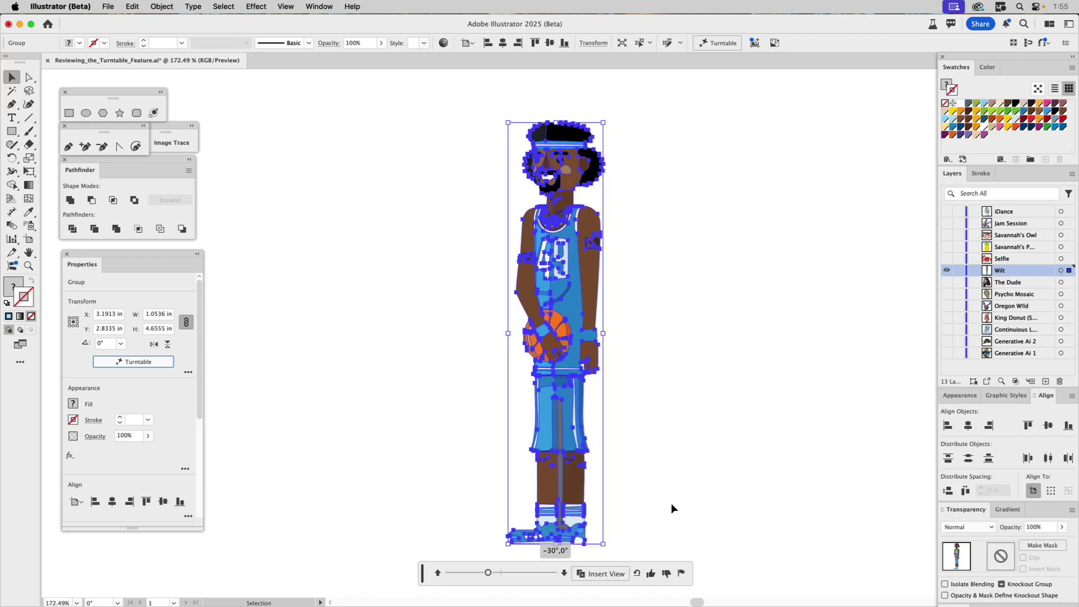
pyautogui.click(682, 455)
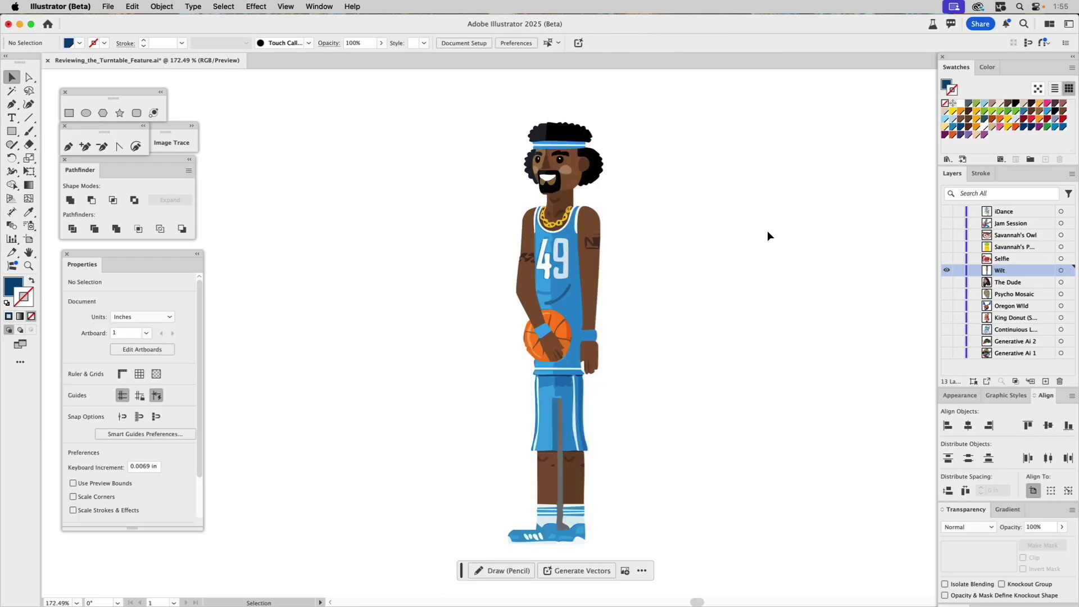
# Hide the Wilt layer, show the Selfie layer, and generate Turntable views of the red camera monster
pyautogui.click(947, 271)
pyautogui.click(946, 258)
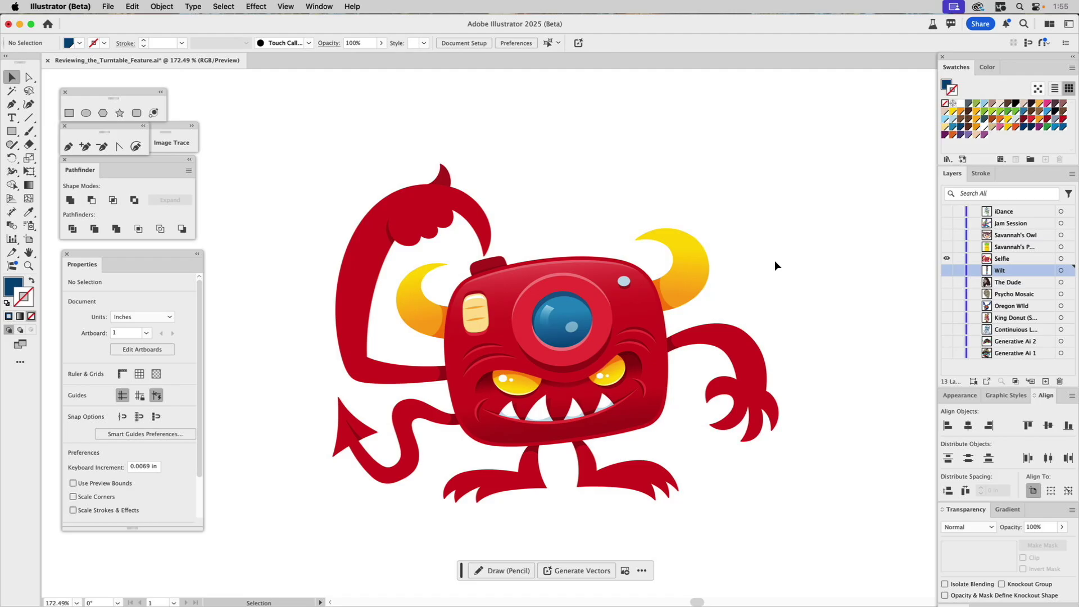
pyautogui.click(598, 278)
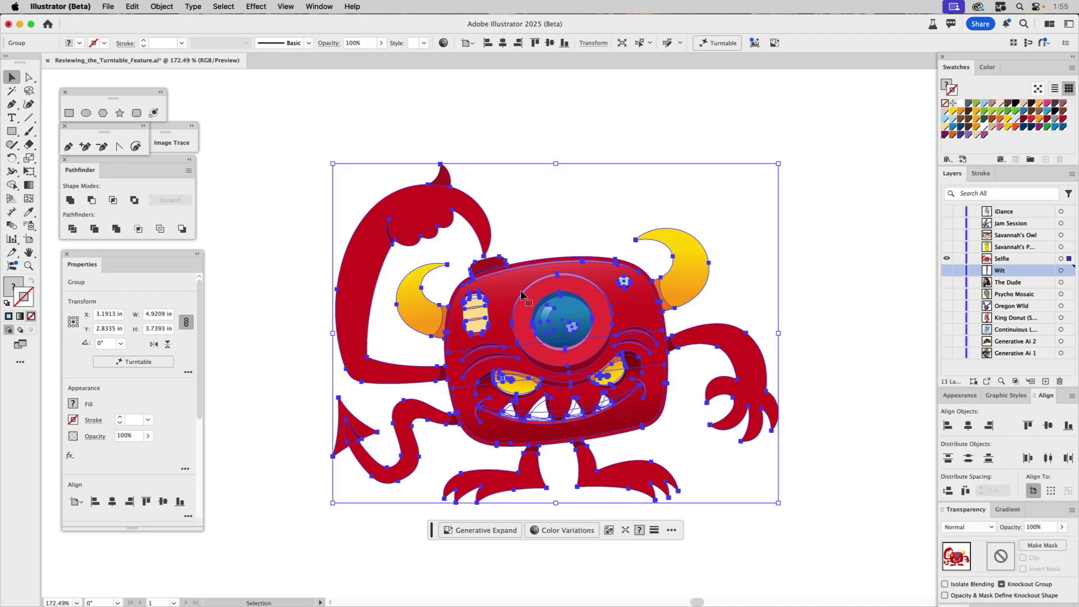
pyautogui.click(144, 362)
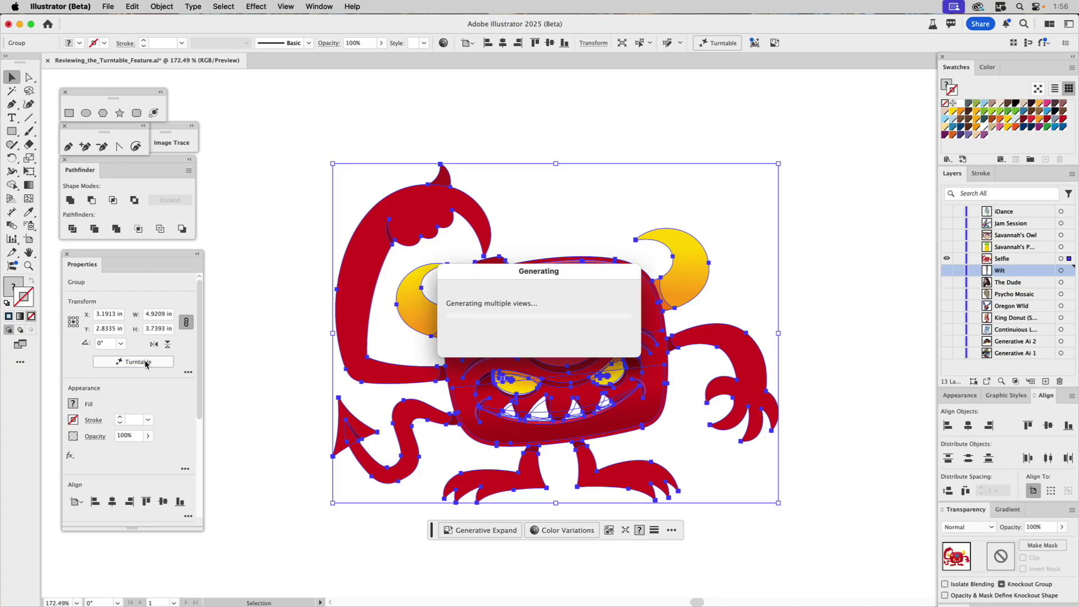
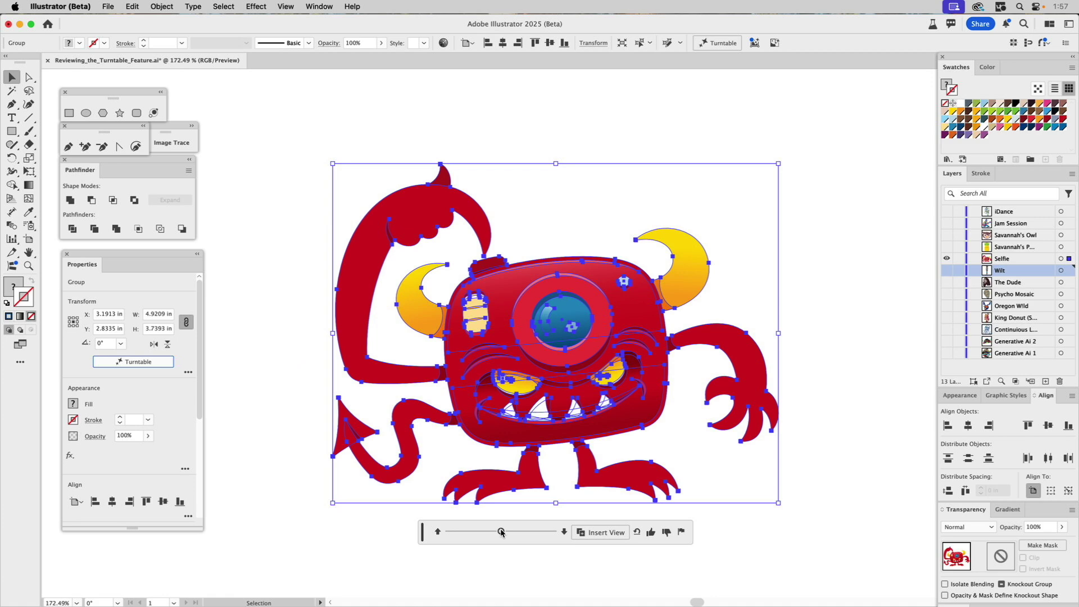
# Rotate the red camera monster horizontally in both directions, starting with -75°,0°, and return it to 0°,0°
pyautogui.moveTo(501, 532); pyautogui.dragTo(473, 528)
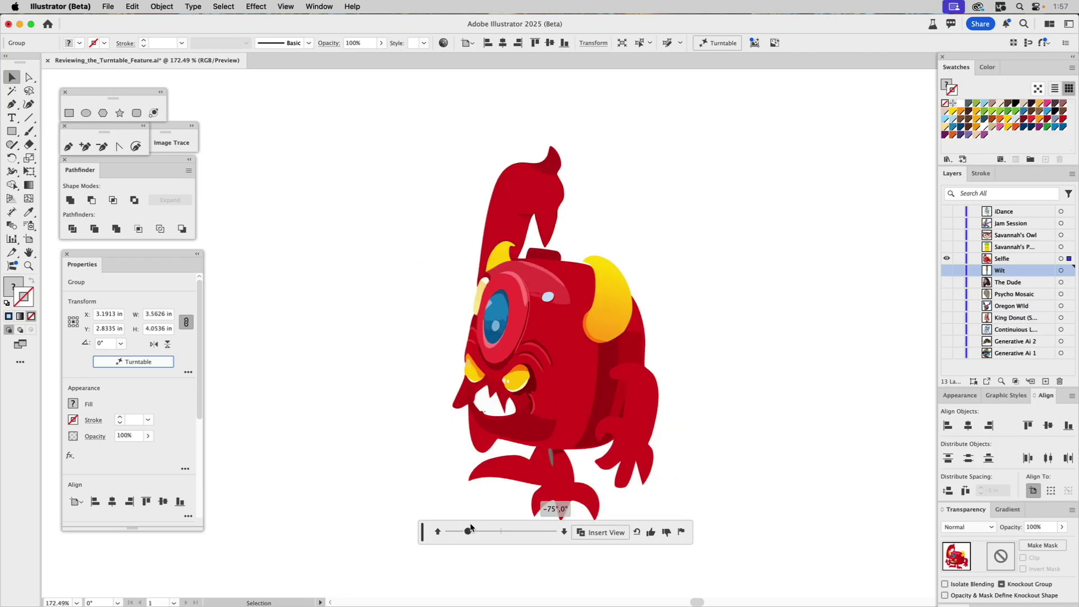
pyautogui.moveTo(474, 528); pyautogui.dragTo(525, 530)
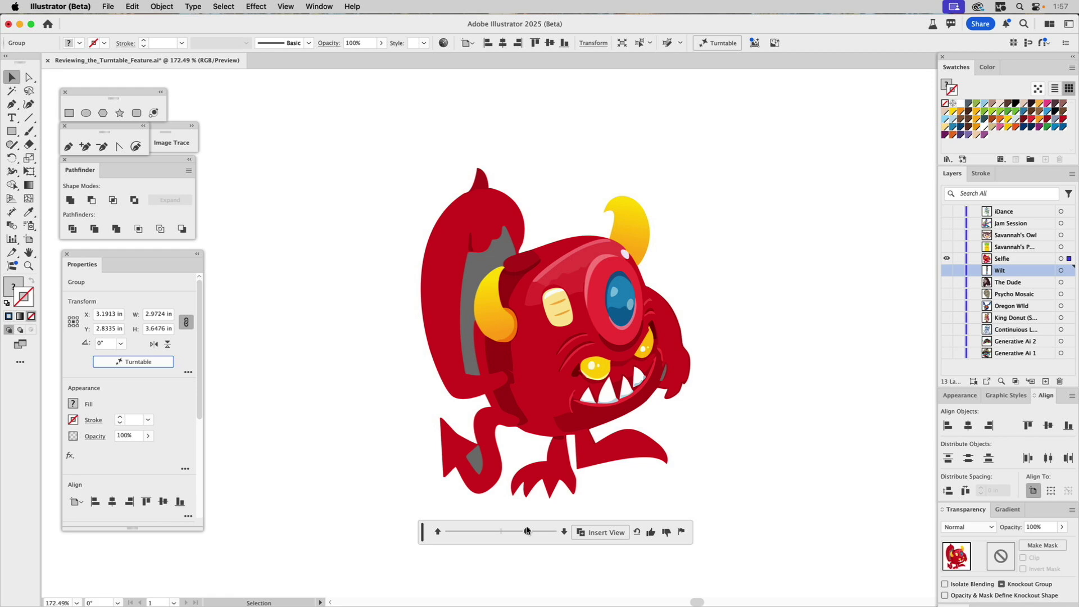
pyautogui.moveTo(527, 531); pyautogui.dragTo(475, 527)
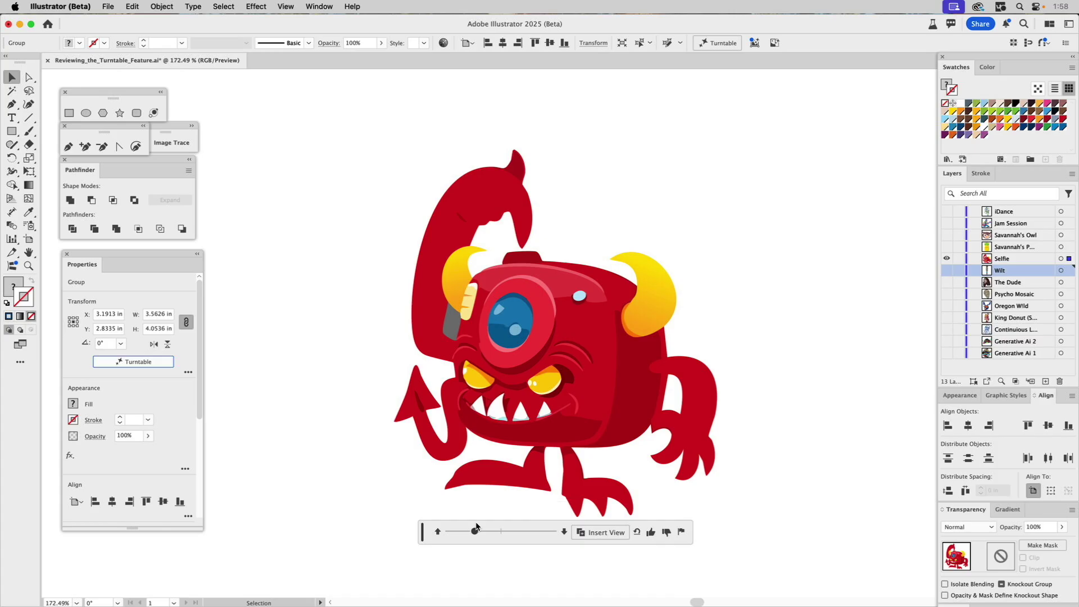
pyautogui.moveTo(476, 528); pyautogui.dragTo(510, 516)
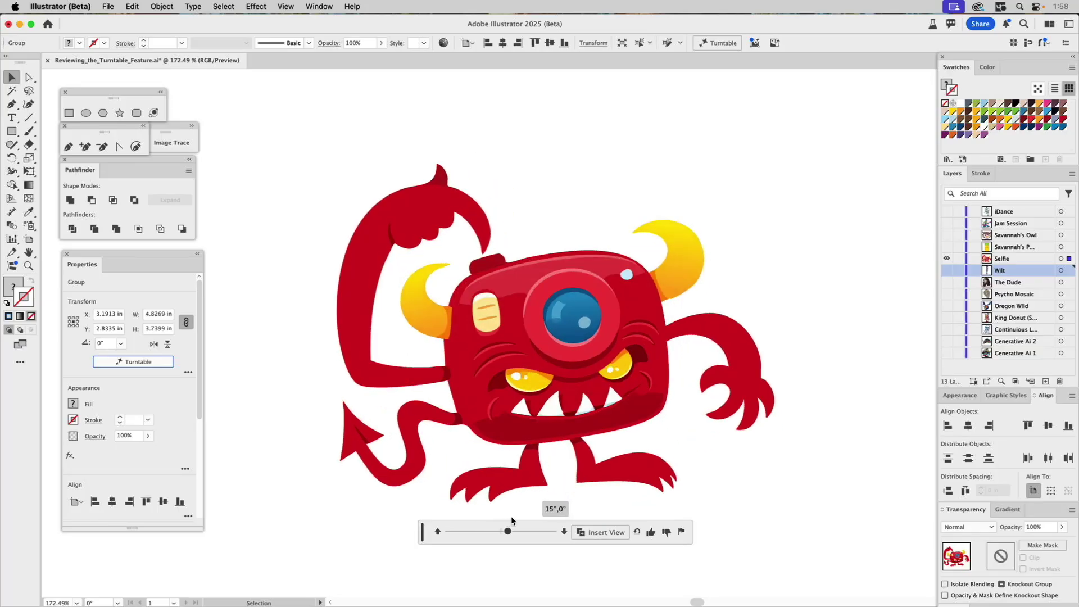
pyautogui.moveTo(510, 524); pyautogui.dragTo(500, 528)
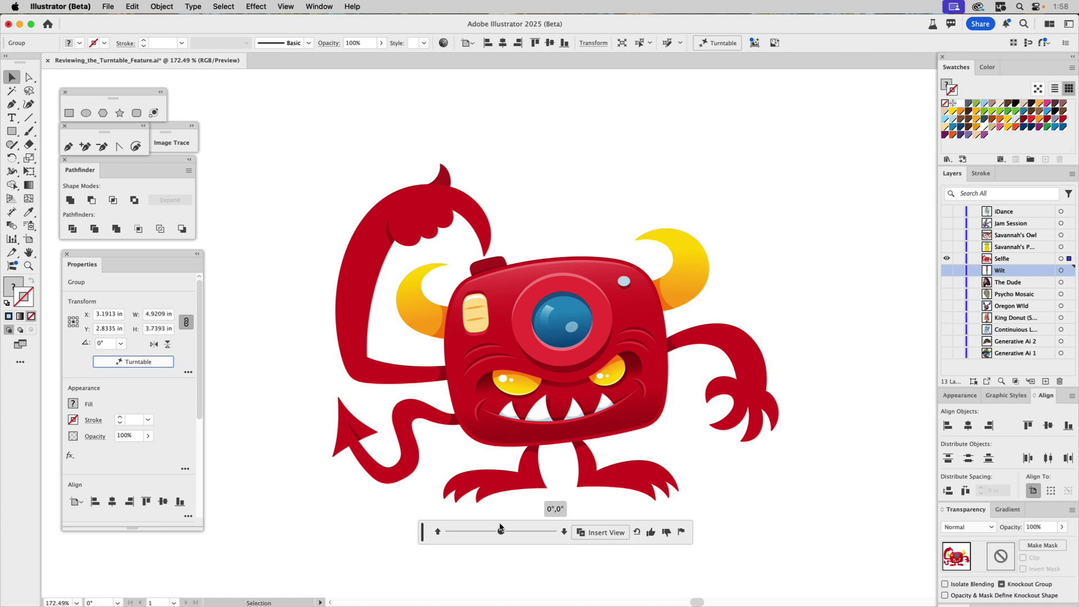
# Rotate the red camera monster horizontally to 45°,0° and deselect it
pyautogui.moveTo(504, 522); pyautogui.dragTo(518, 522)
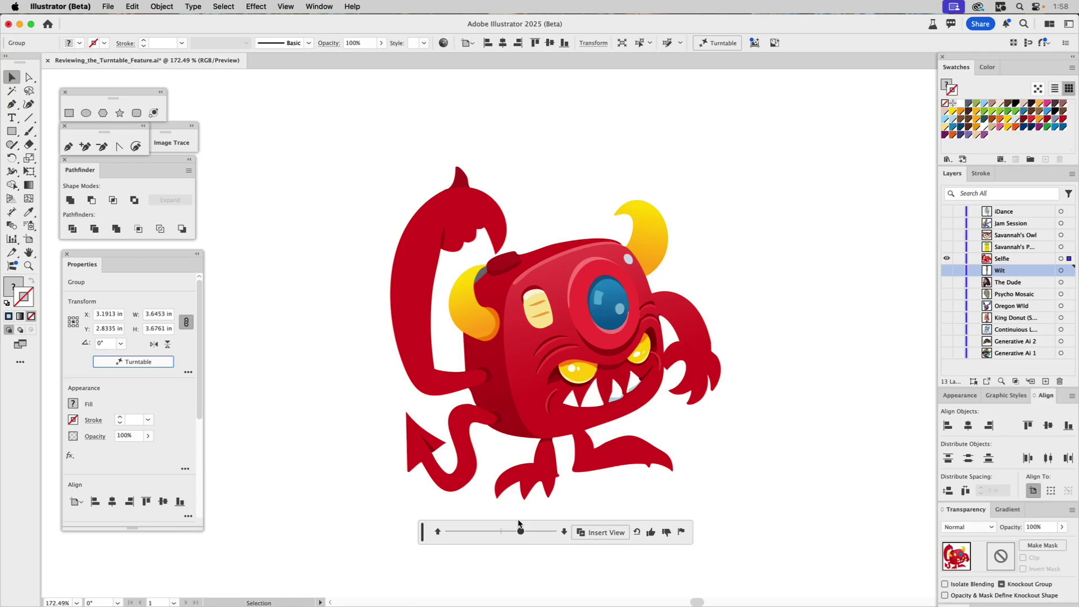
pyautogui.click(518, 524)
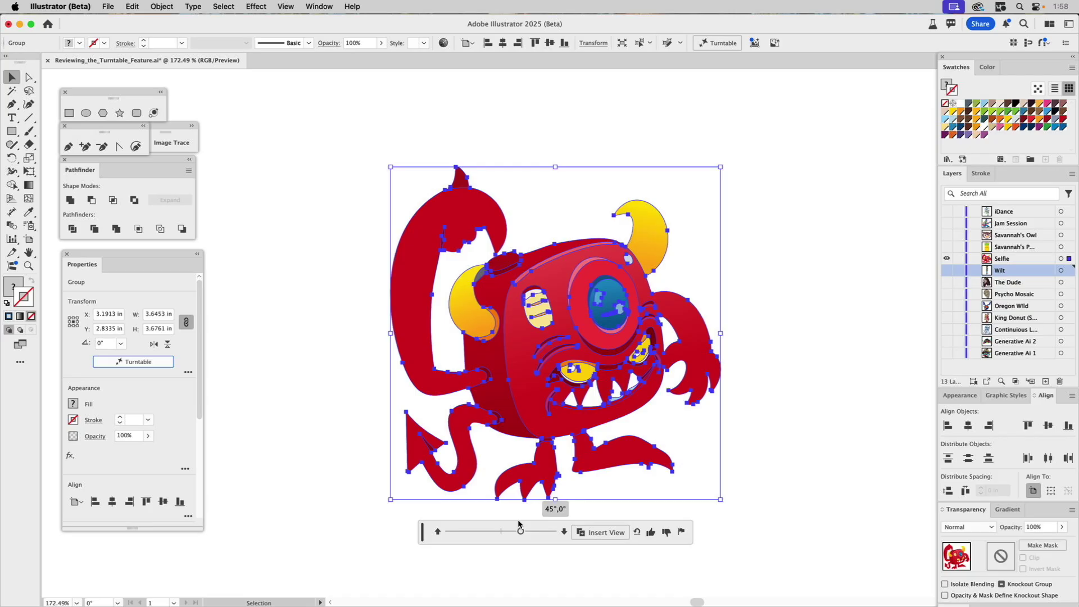
pyautogui.click(770, 463)
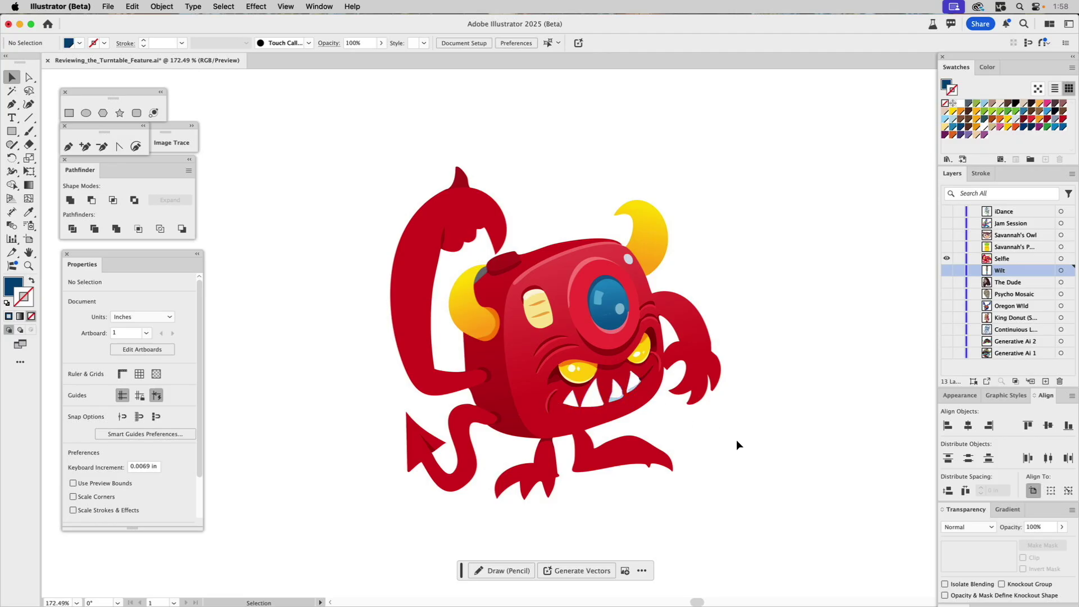
# Hide the Selfie layer, show the pineapple layer above it, and generate Turntable views of the pineapple character
pyautogui.click(946, 259)
pyautogui.click(946, 246)
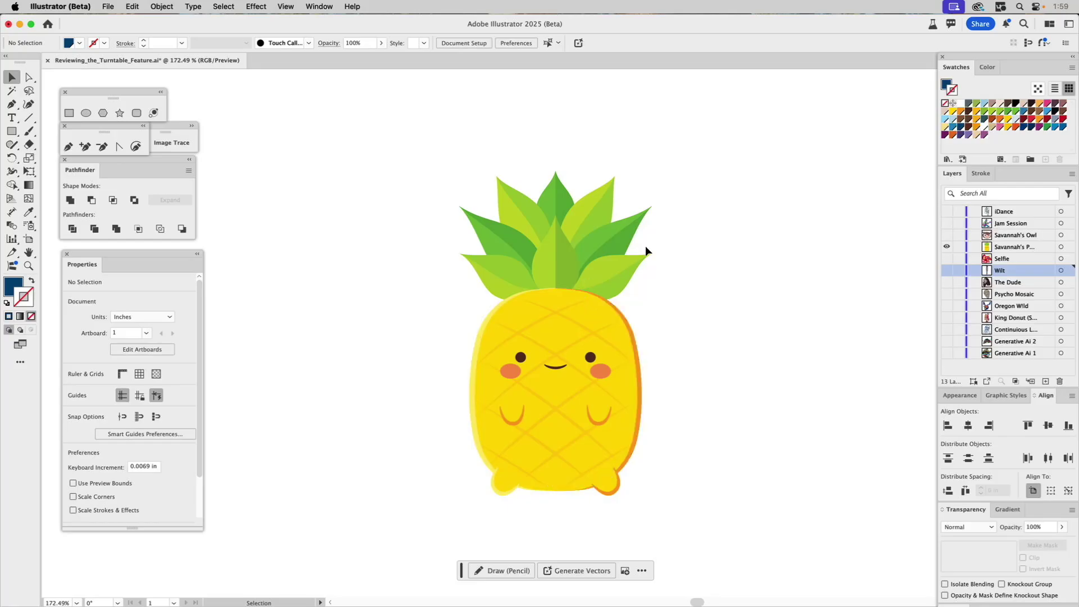
pyautogui.click(601, 266)
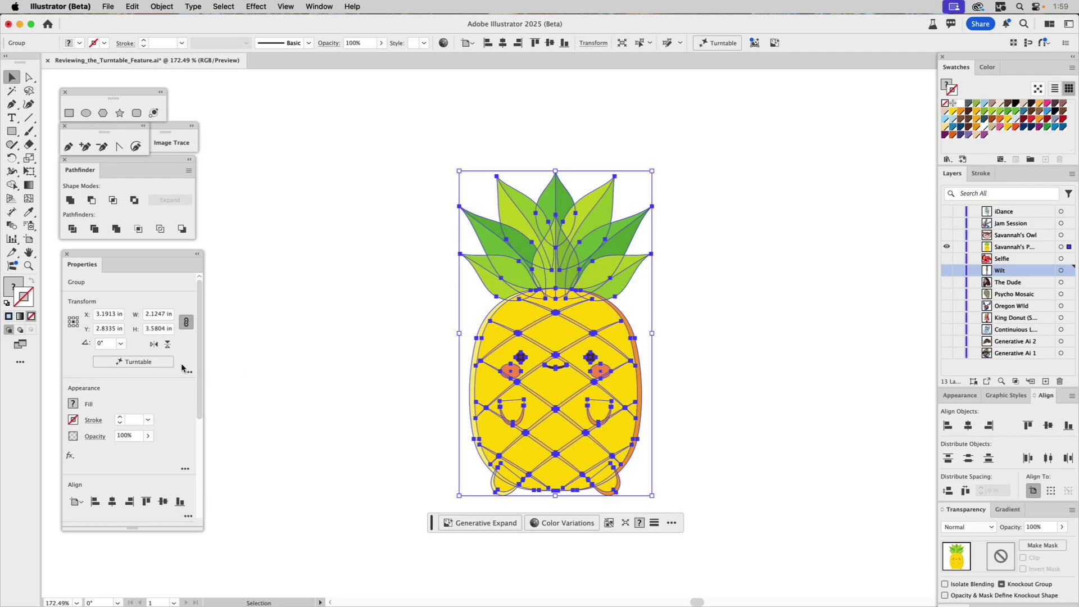
pyautogui.click(134, 365)
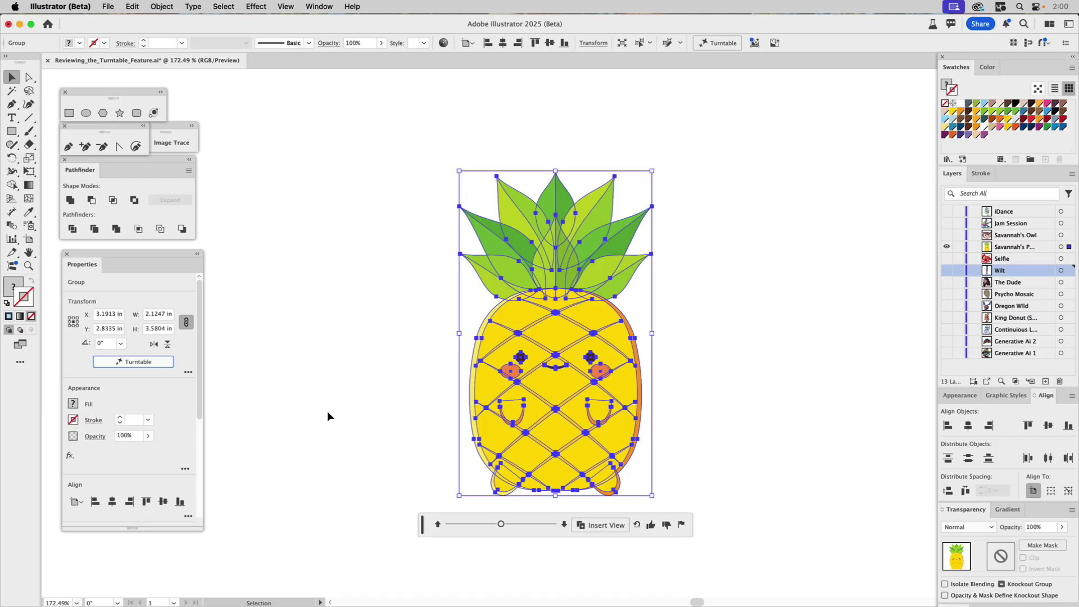
# Rotate the pineapple character horizontally to 105°,0°
pyautogui.moveTo(502, 523); pyautogui.dragTo(527, 526)
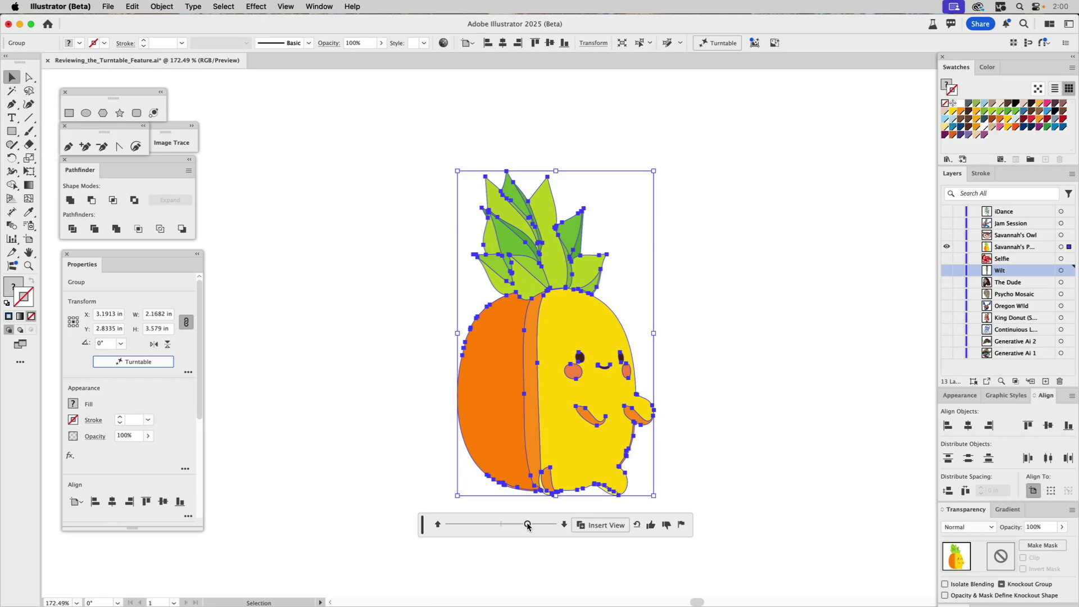
pyautogui.moveTo(527, 524); pyautogui.dragTo(548, 528)
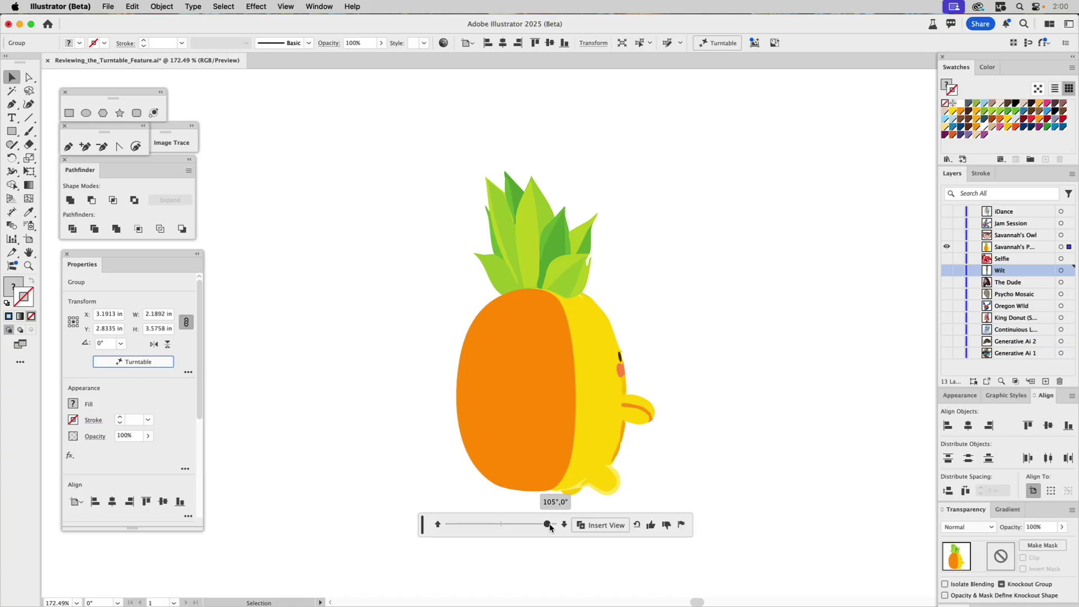
# Rotate the pineapple character horizontally to -60°,0° and deselect it
pyautogui.moveTo(550, 528); pyautogui.dragTo(476, 525)
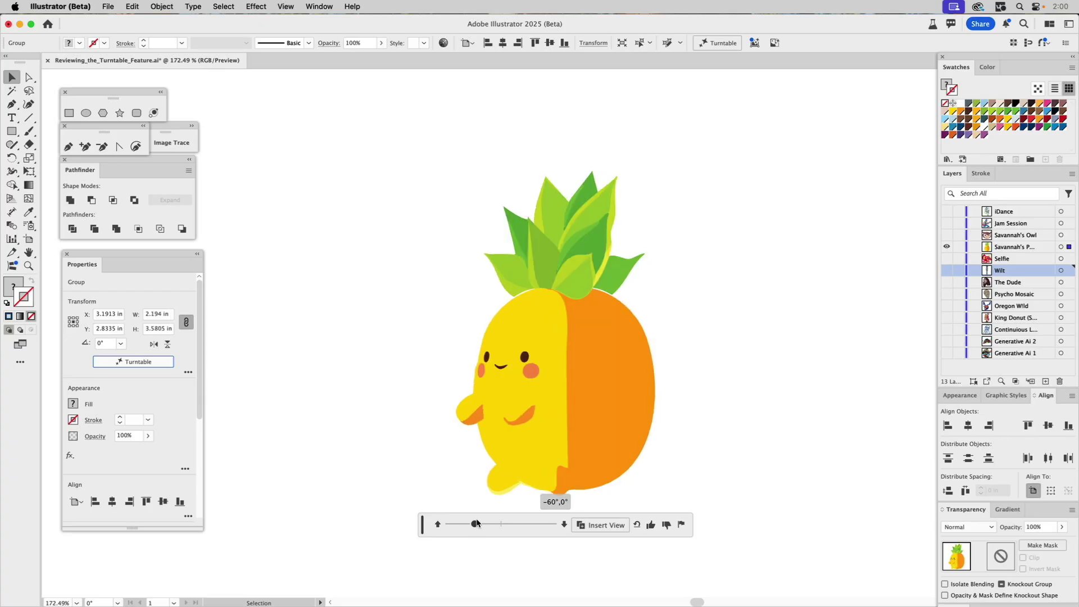
pyautogui.moveTo(477, 523); pyautogui.dragTo(476, 523)
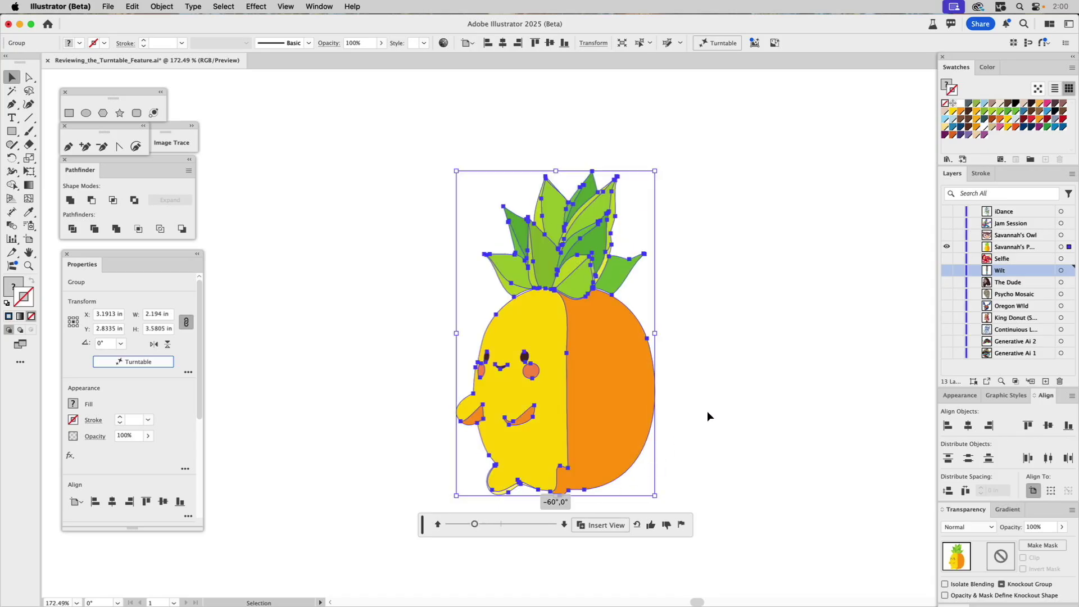
pyautogui.click(782, 383)
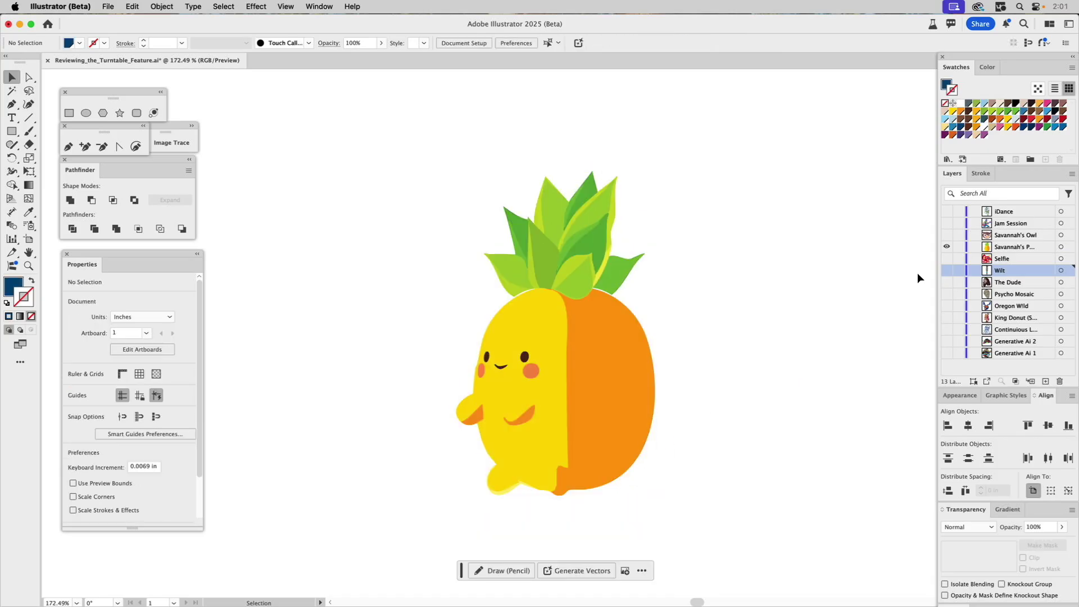
# Hide the pineapple layer, show the owl layer above it, and generate Turntable views of the owl head
pyautogui.click(947, 247)
pyautogui.click(947, 235)
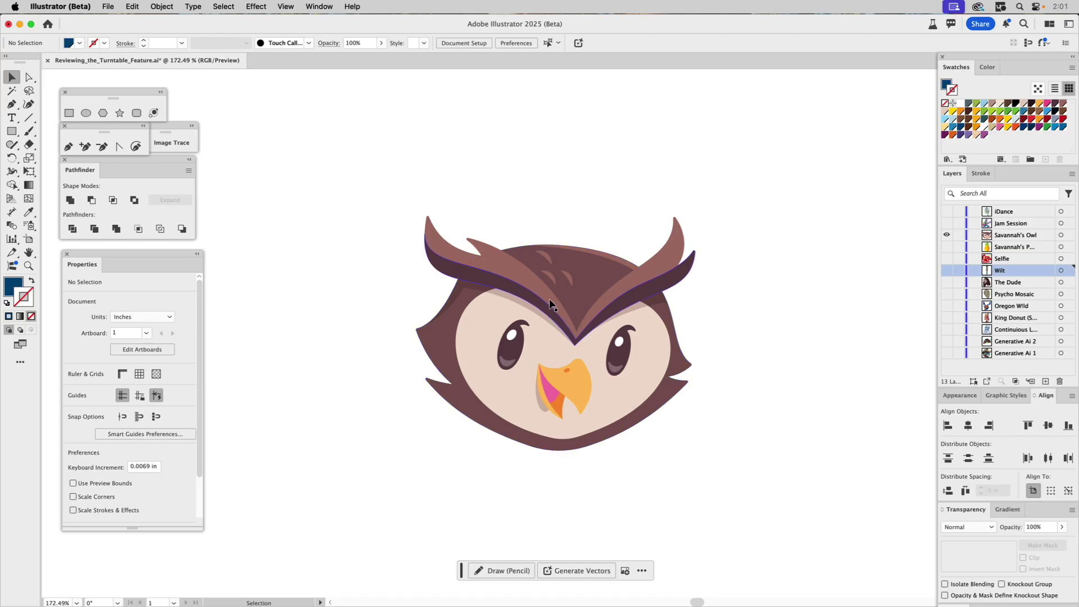
pyautogui.click(544, 305)
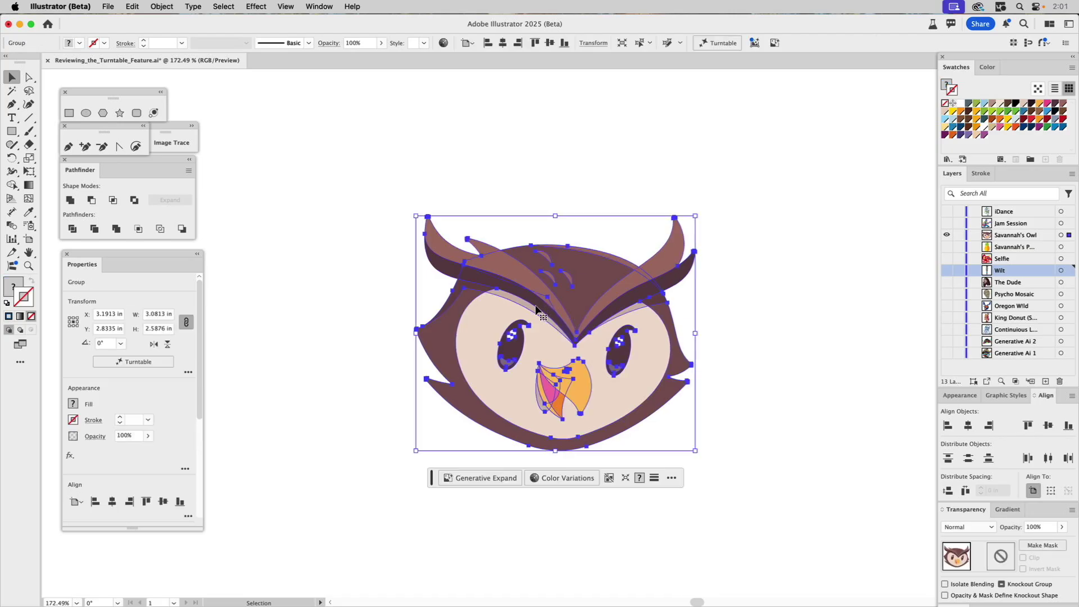
pyautogui.click(136, 362)
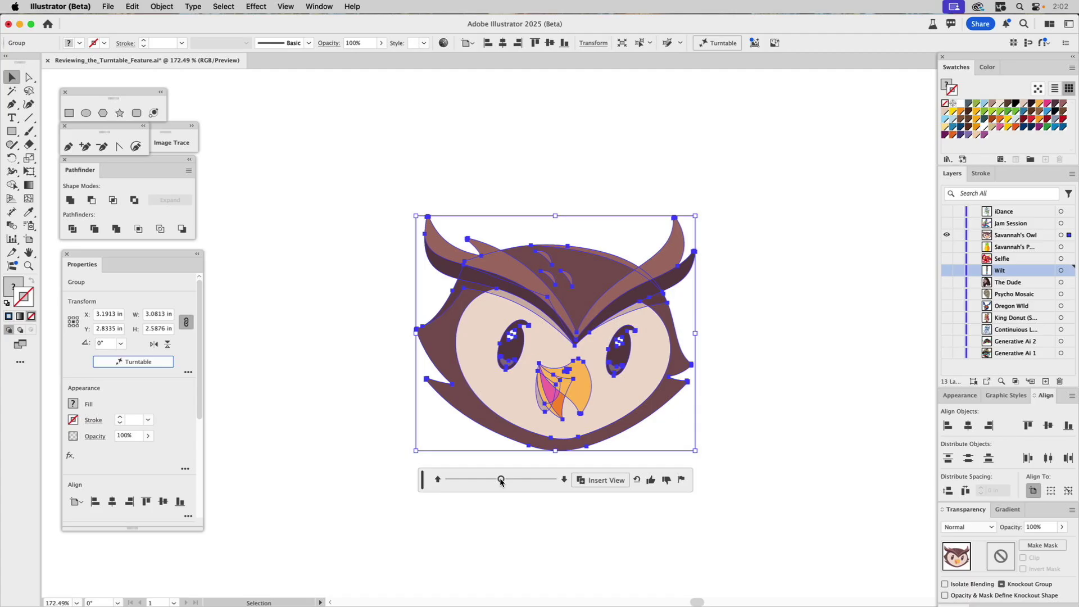
# Rotate the owl head horizontally in both directions, ending at 45°,0°
pyautogui.moveTo(501, 479); pyautogui.dragTo(476, 465)
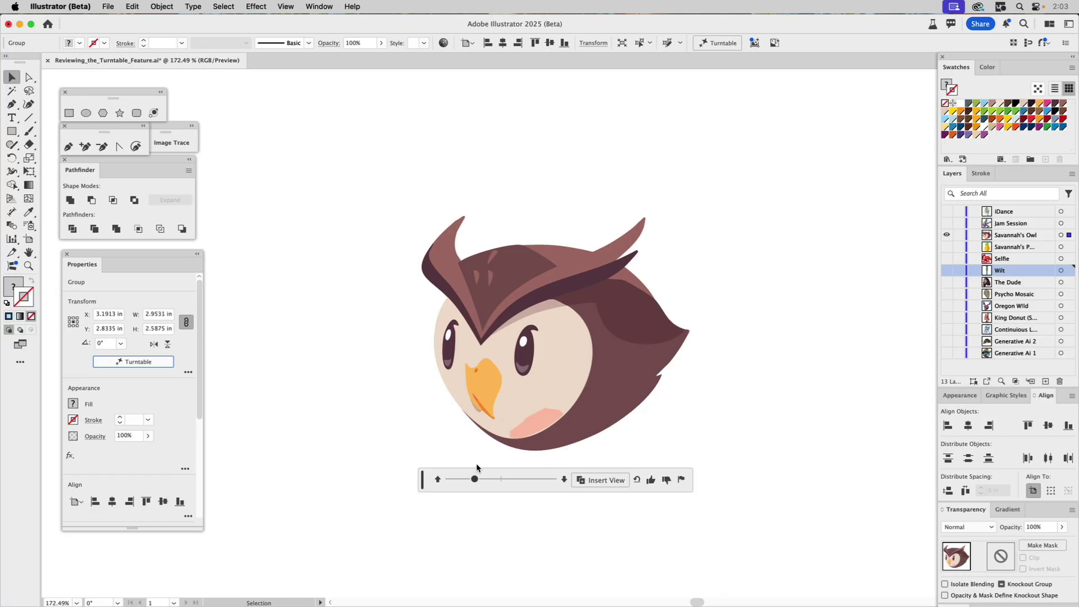
pyautogui.moveTo(478, 463); pyautogui.dragTo(522, 465)
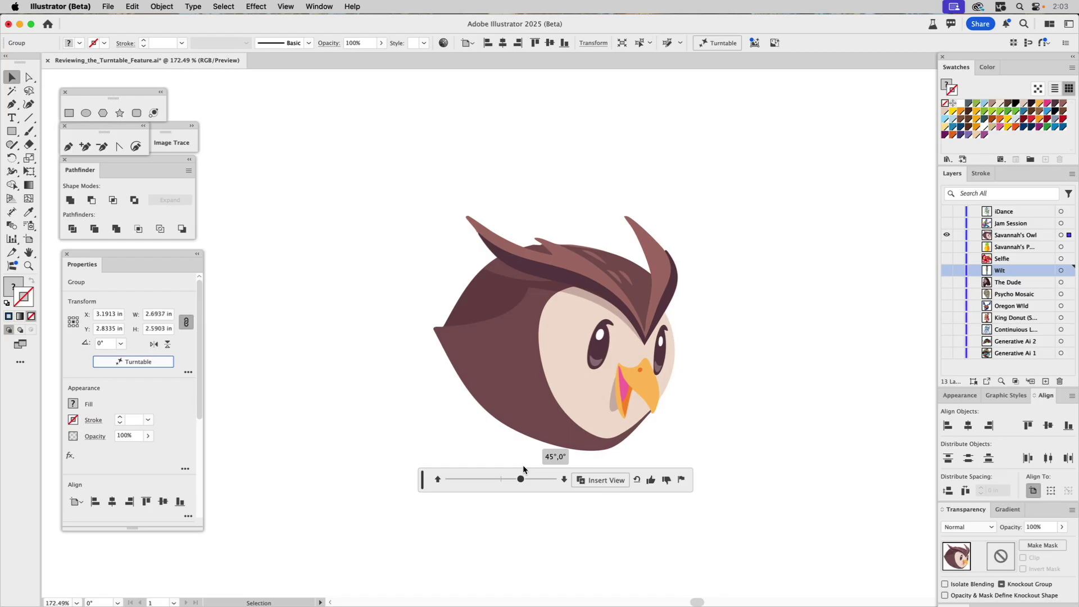
pyautogui.moveTo(523, 470); pyautogui.dragTo(522, 471)
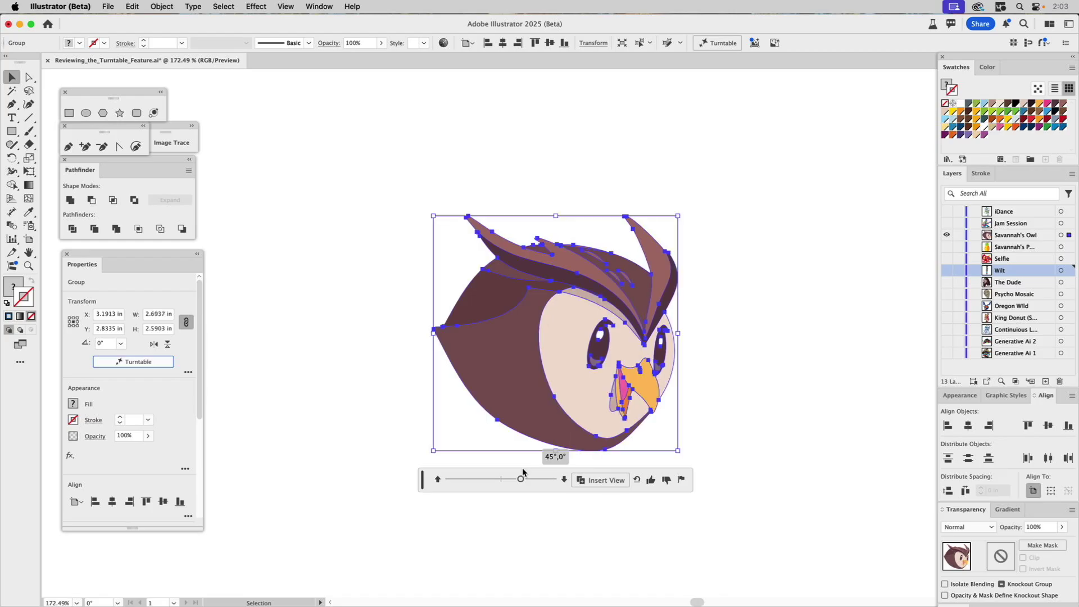
# Tilt the owl head to 45°,-45° and the opposite way, turn it horizontally, and level it at 15°,0°
pyautogui.click(439, 480)
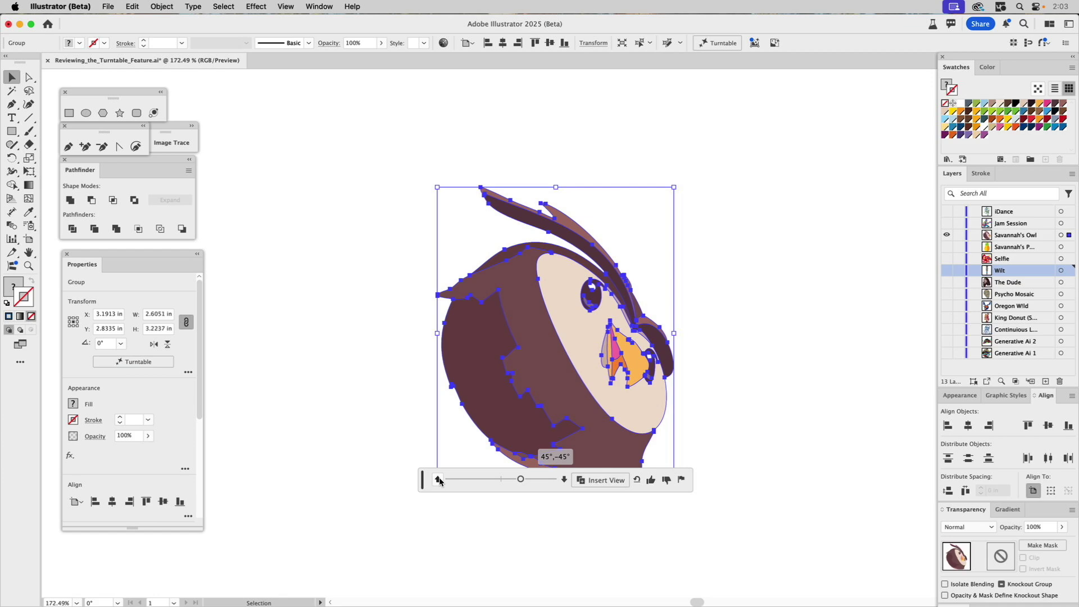
pyautogui.click(563, 480)
pyautogui.click(563, 480)
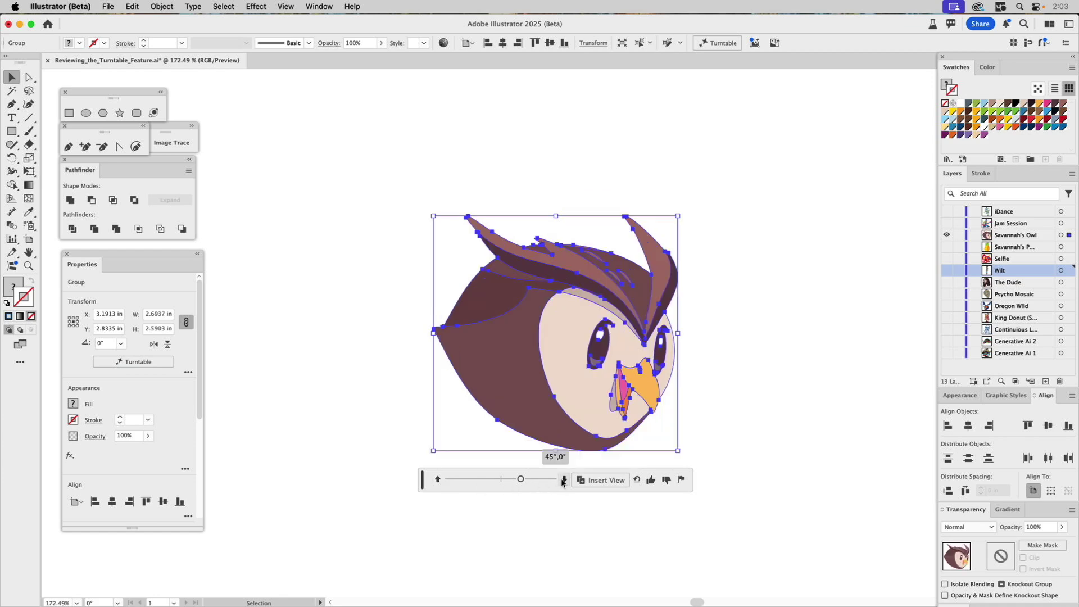
pyautogui.moveTo(521, 480); pyautogui.dragTo(508, 480)
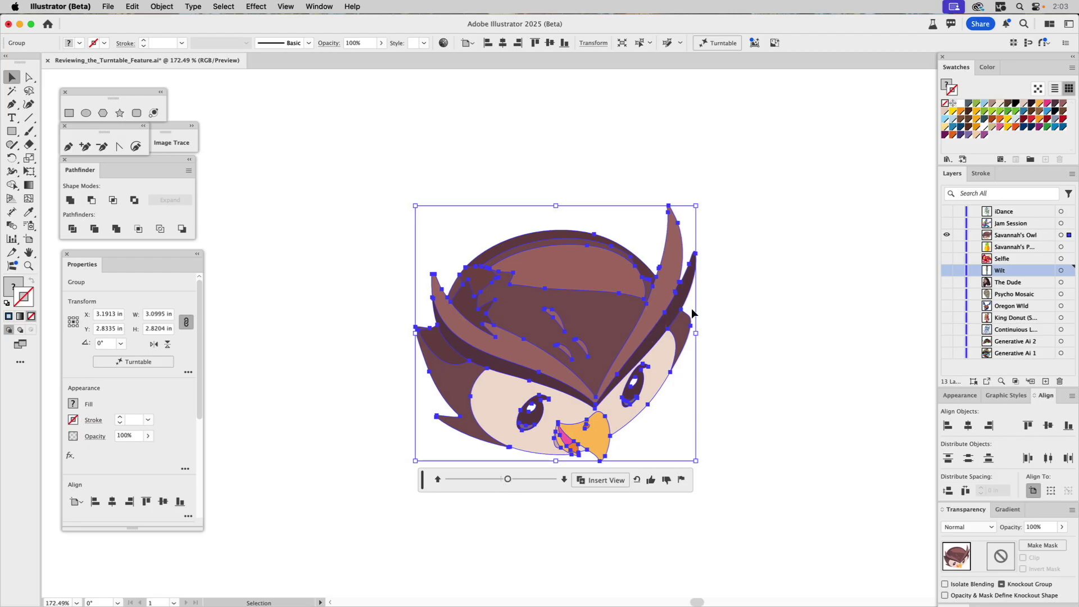
pyautogui.click(438, 479)
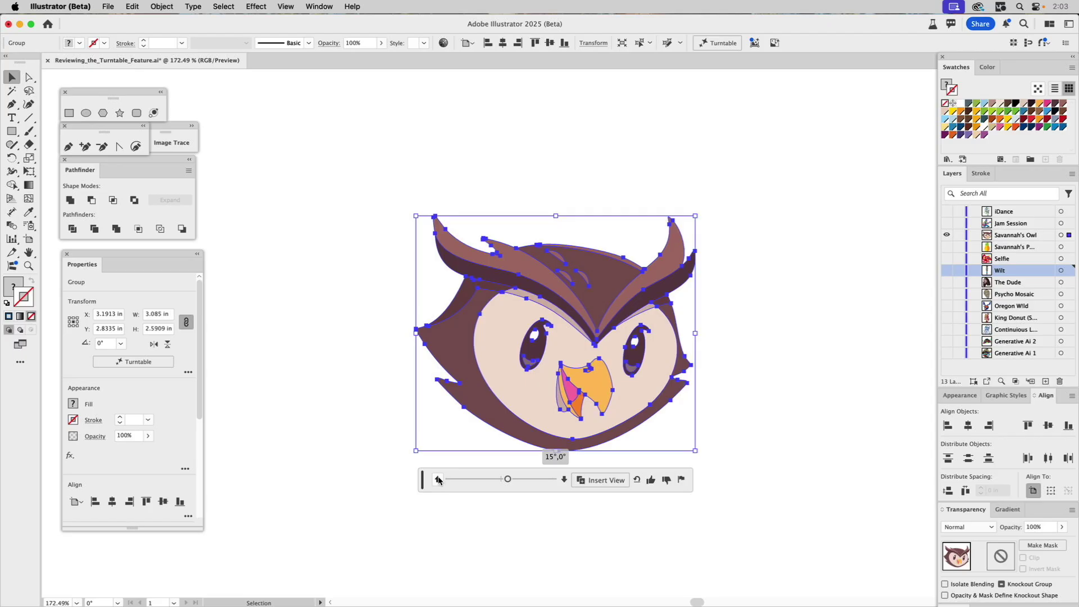
# Swing the owl head horizontally between -75°,0° and 0°,0°, and finish the rotation at 45°,0°
pyautogui.moveTo(508, 479); pyautogui.dragTo(471, 479)
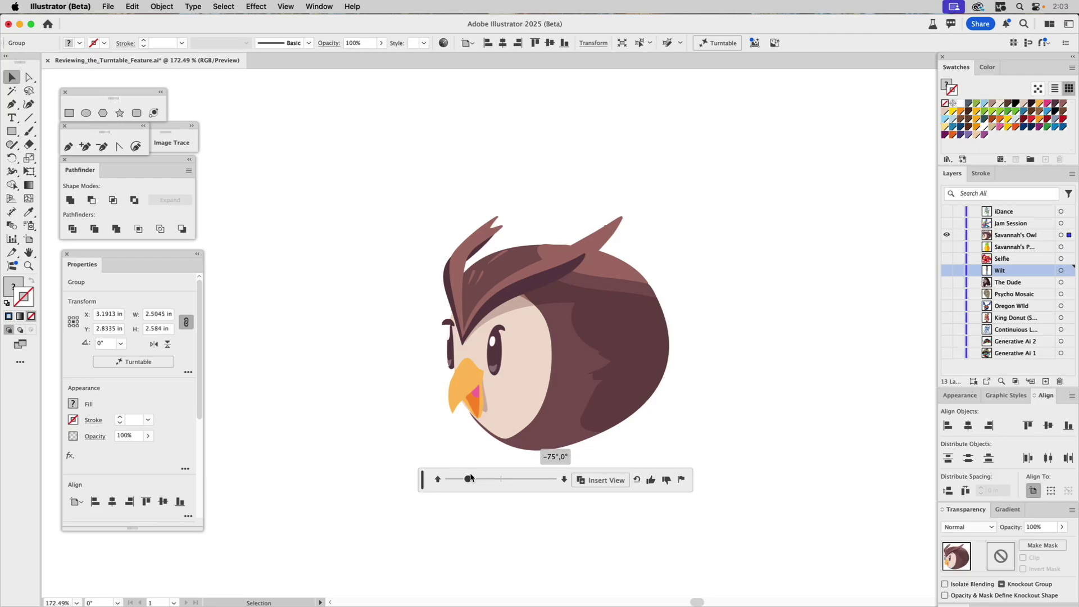
pyautogui.moveTo(471, 478); pyautogui.dragTo(504, 480)
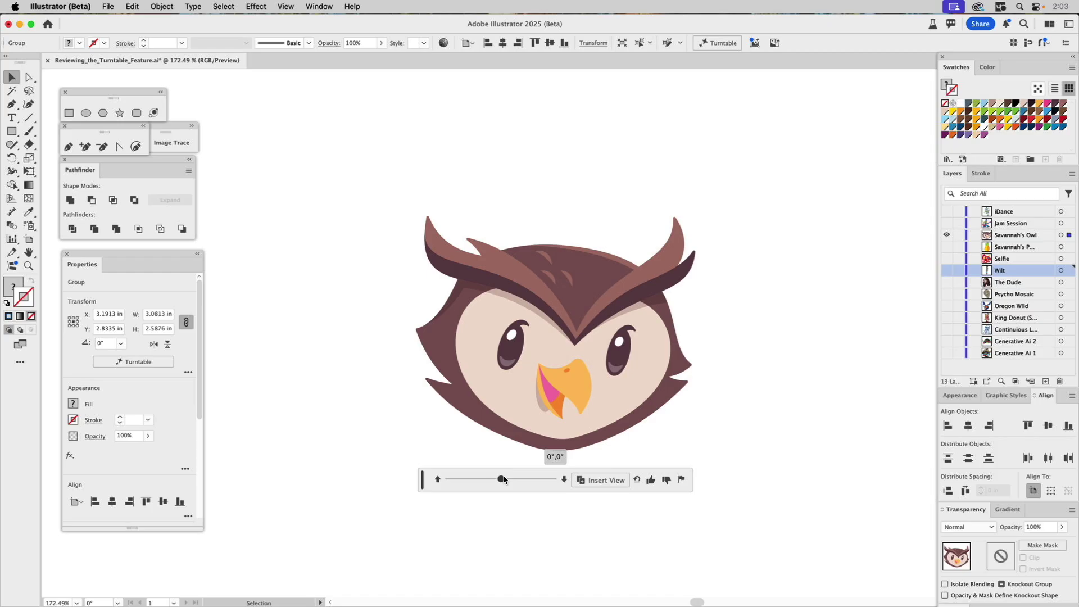
pyautogui.moveTo(504, 479); pyautogui.dragTo(468, 476)
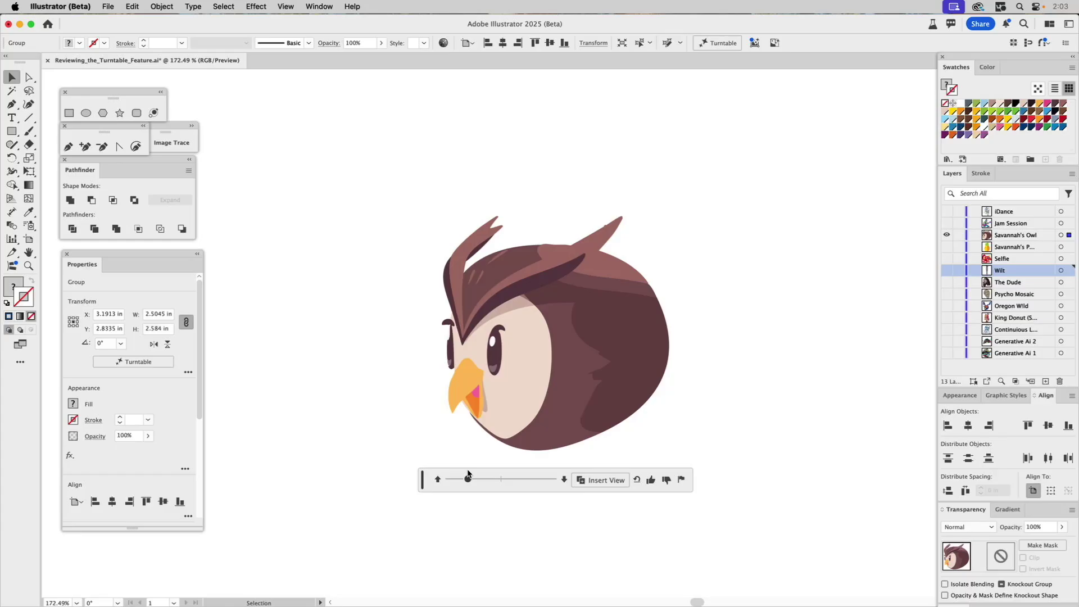
pyautogui.moveTo(465, 475); pyautogui.dragTo(520, 474)
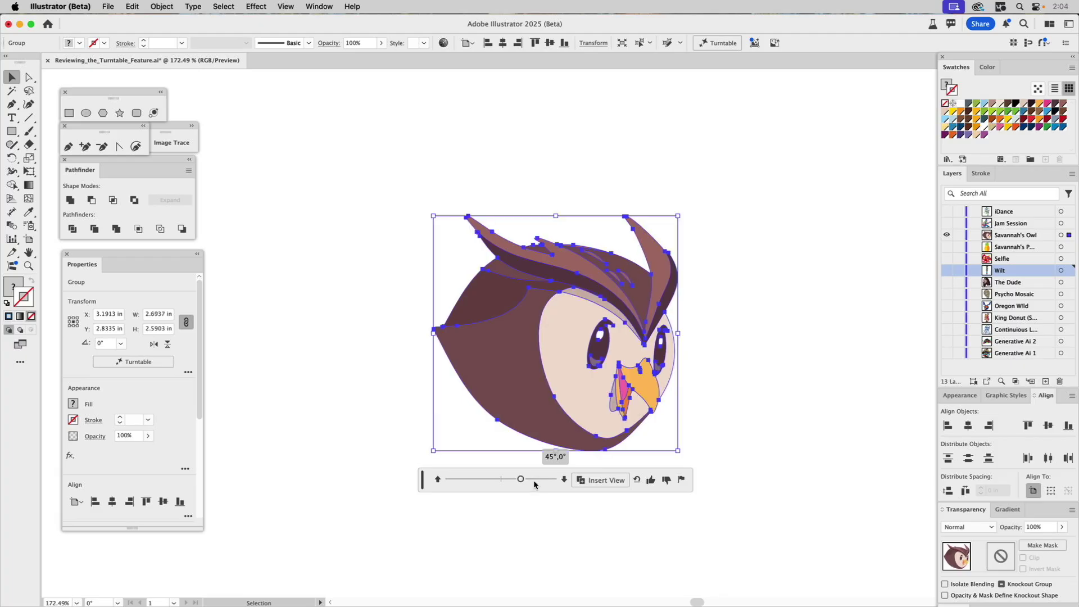
# Tilt the owl head up and down to 45°,45°, rotate it to 30°,45°, and deselect it
pyautogui.click(438, 480)
pyautogui.click(565, 481)
pyautogui.click(564, 480)
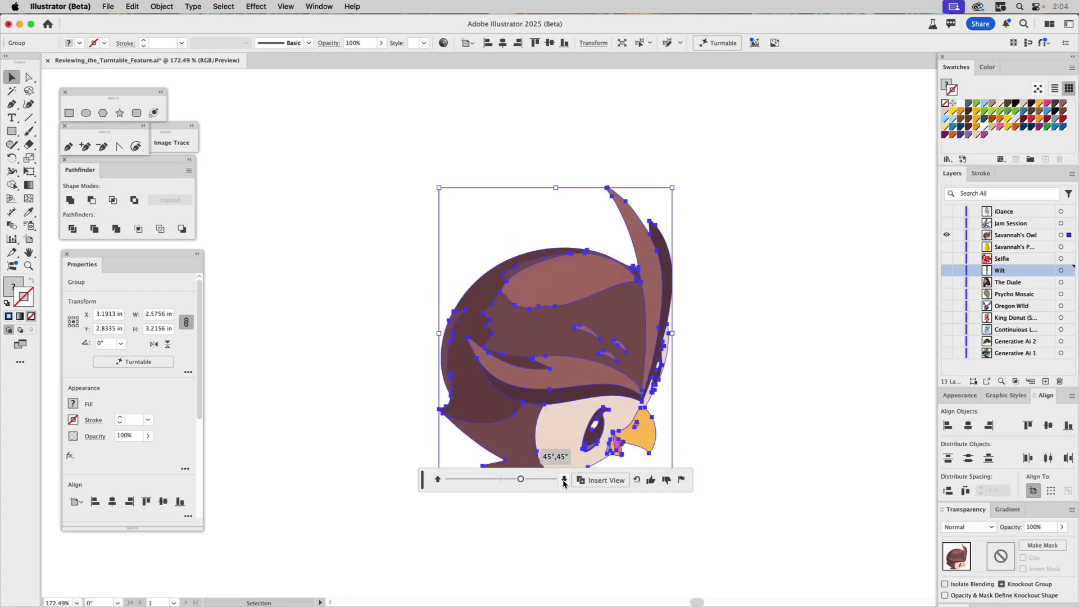
pyautogui.moveTo(522, 481); pyautogui.dragTo(516, 481)
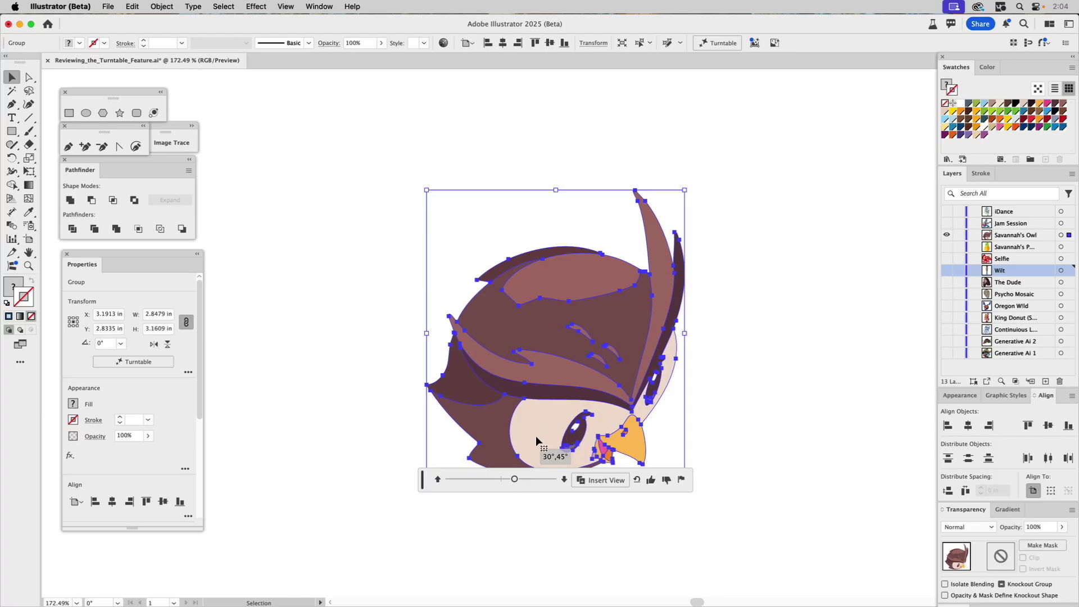
pyautogui.click(742, 372)
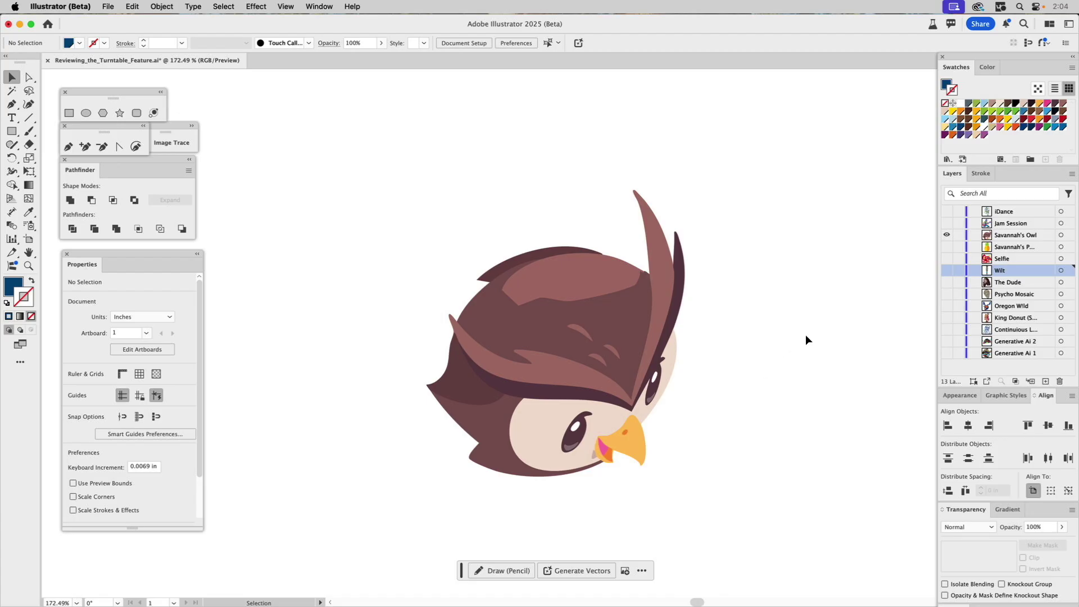
# Hide the owl layer and show the Jam Session layer, switching to Outline view and back to Preview
pyautogui.click(947, 235)
pyautogui.press('super+y')
pyautogui.click(947, 224)
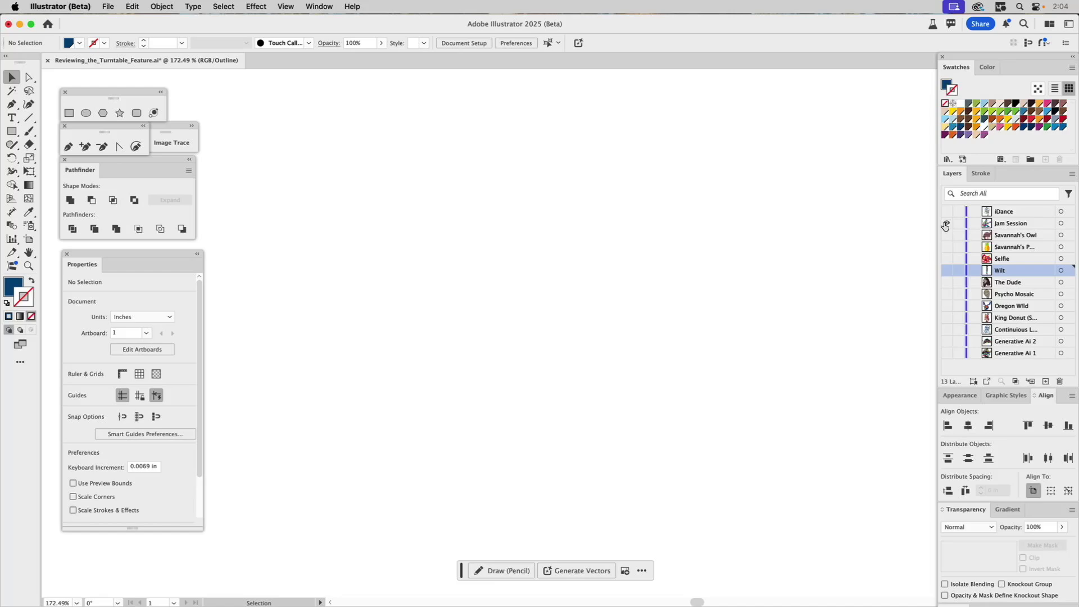
pyautogui.press('super+y')
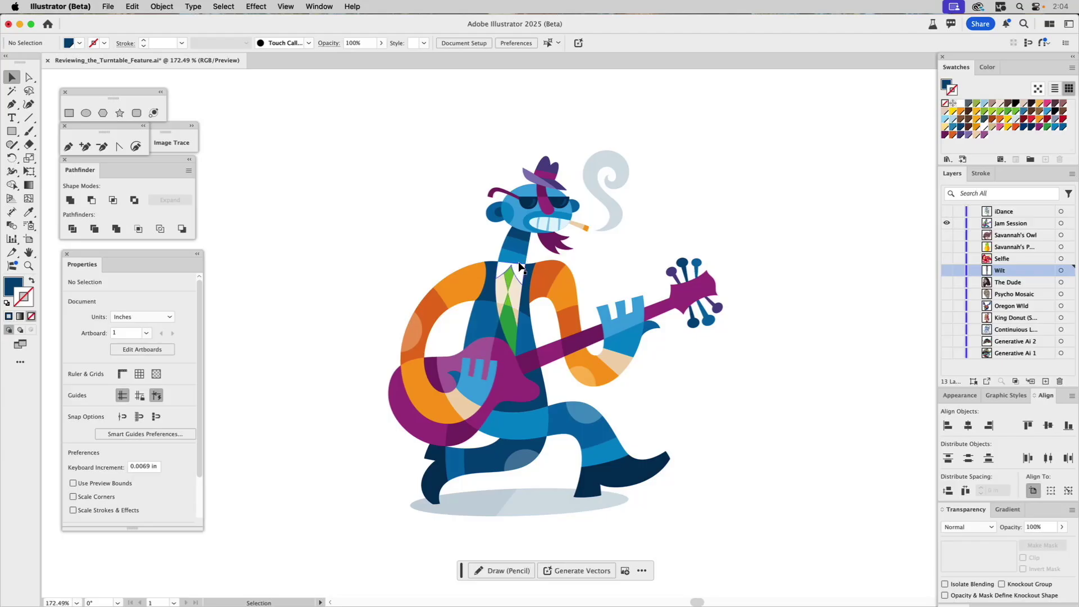
# Select the guitar player artwork and generate its Turntable views
pyautogui.click(496, 295)
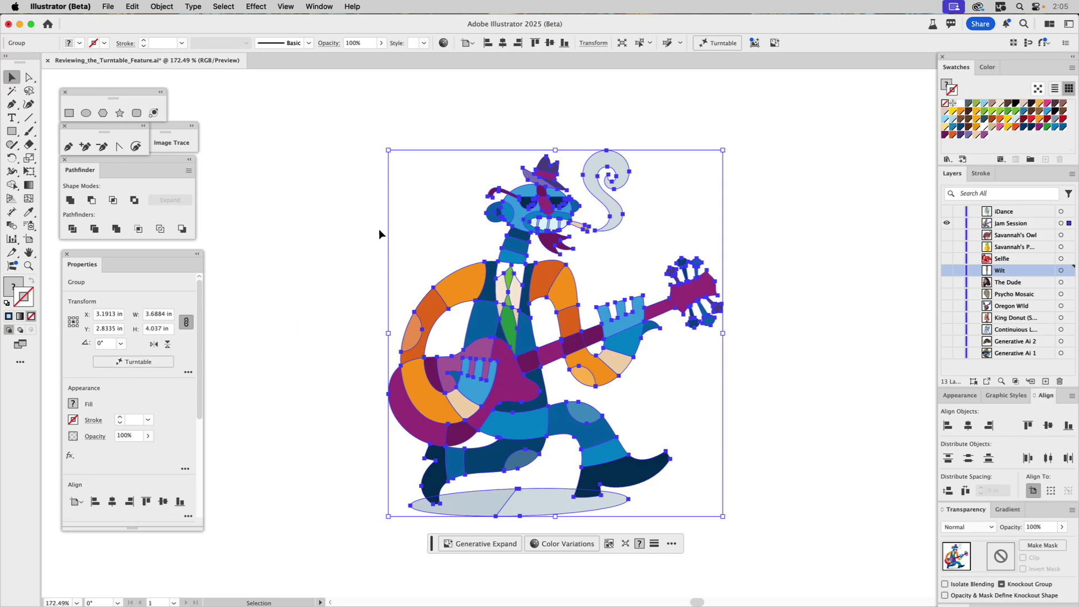
pyautogui.click(316, 208)
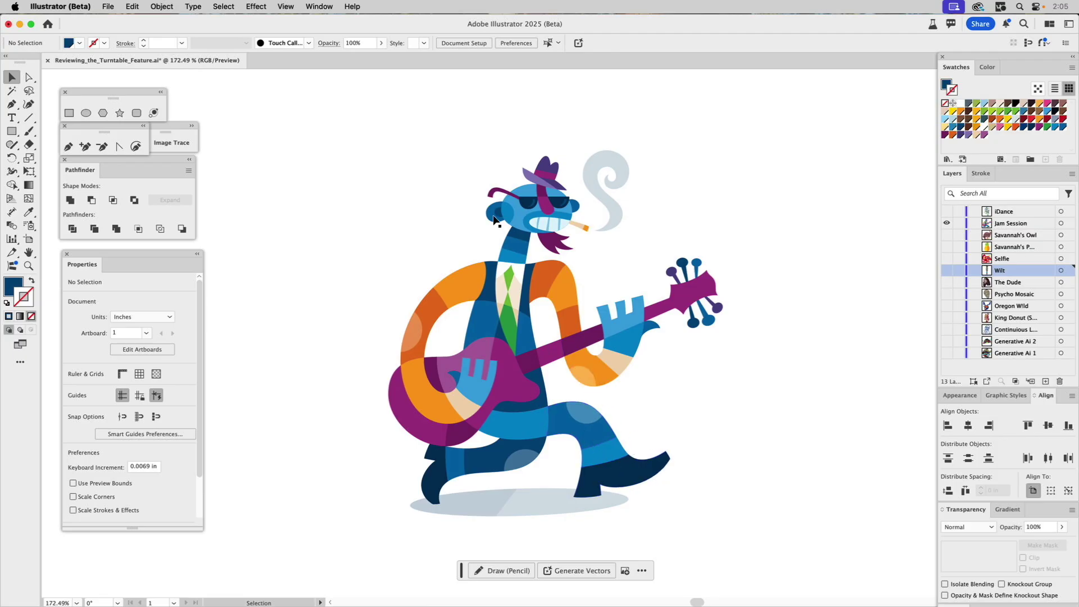
pyautogui.click(519, 234)
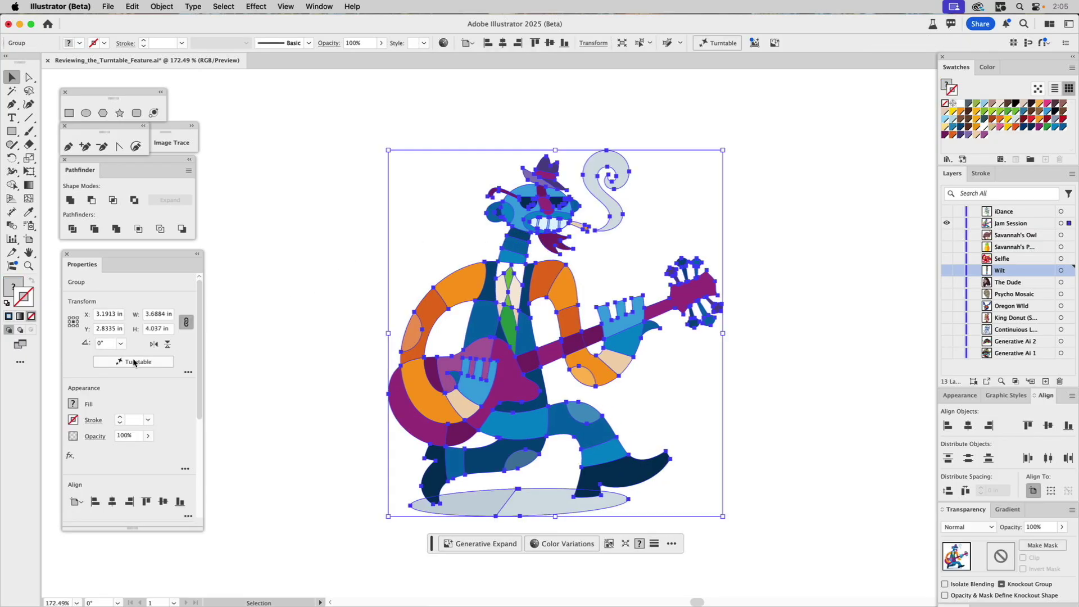
pyautogui.click(134, 362)
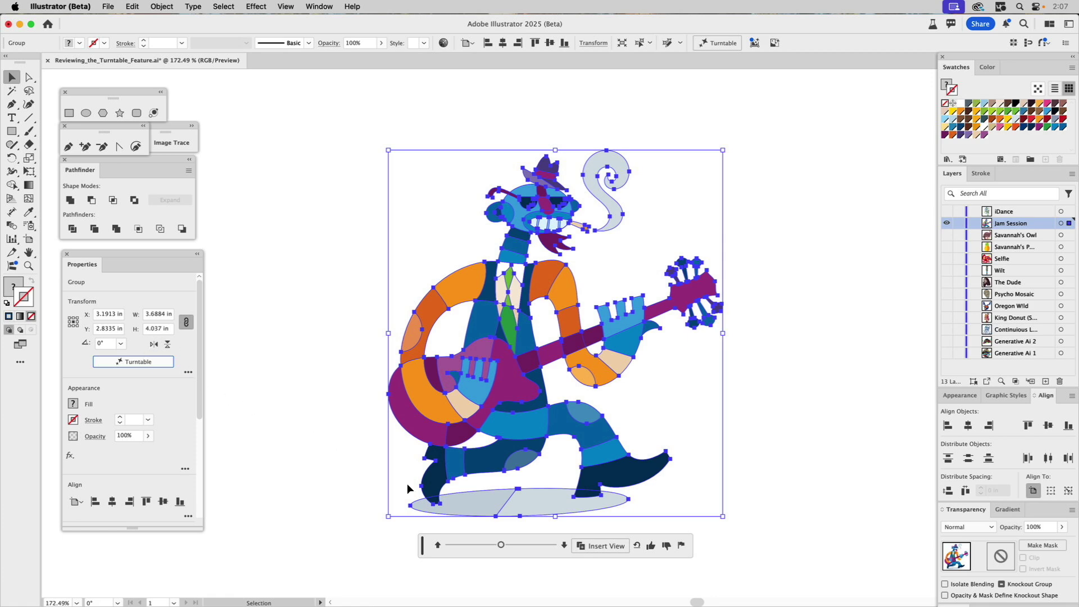
# Rotate the guitar player horizontally through side and back views, ending at -45°,0°
pyautogui.moveTo(502, 547); pyautogui.dragTo(528, 549)
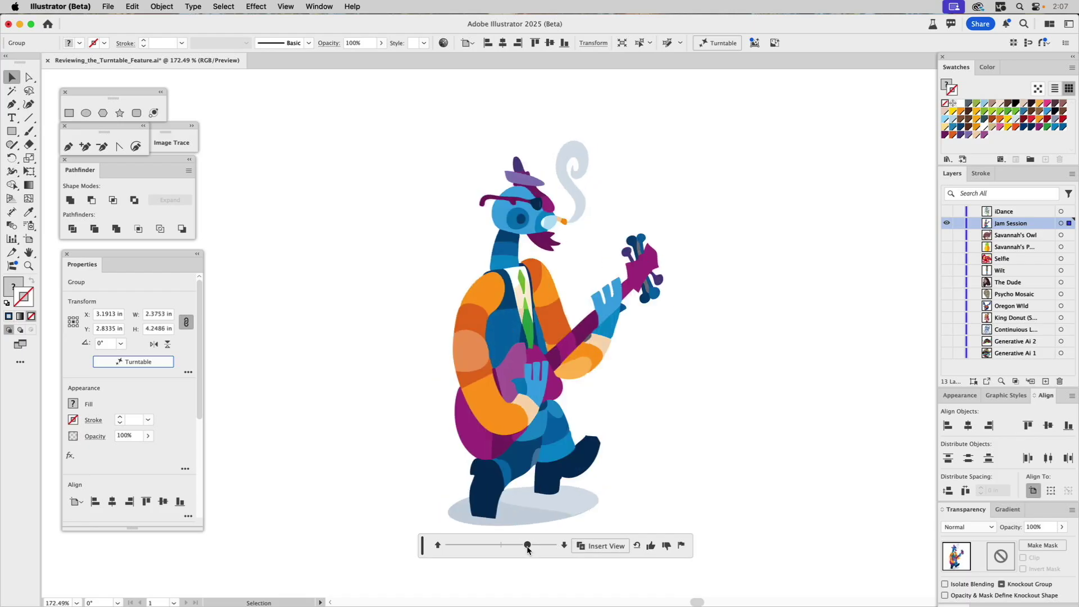
pyautogui.moveTo(529, 550); pyautogui.dragTo(571, 548)
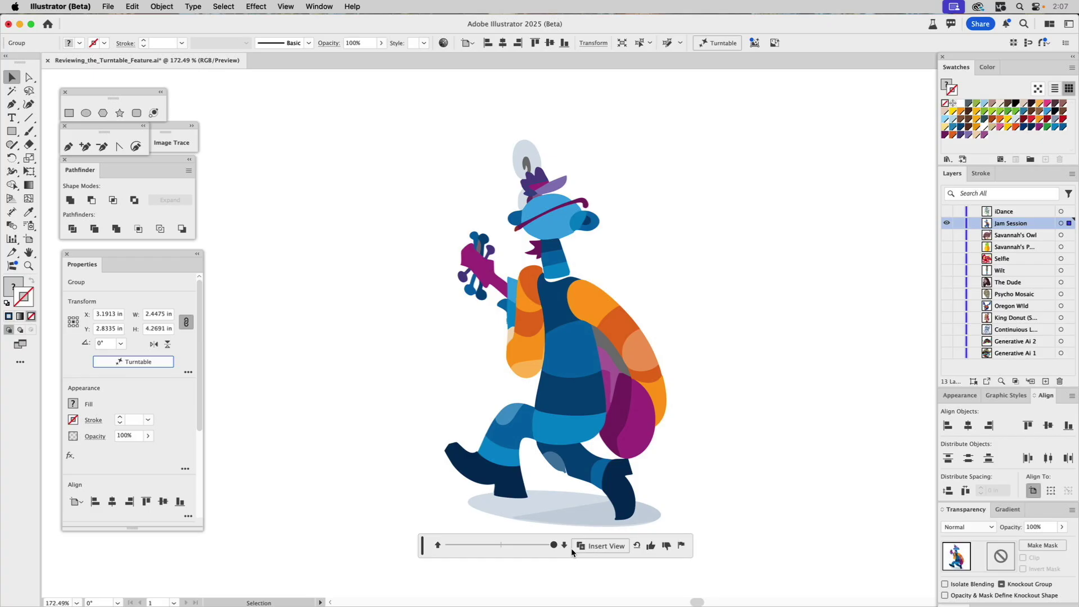
pyautogui.moveTo(571, 548); pyautogui.dragTo(481, 537)
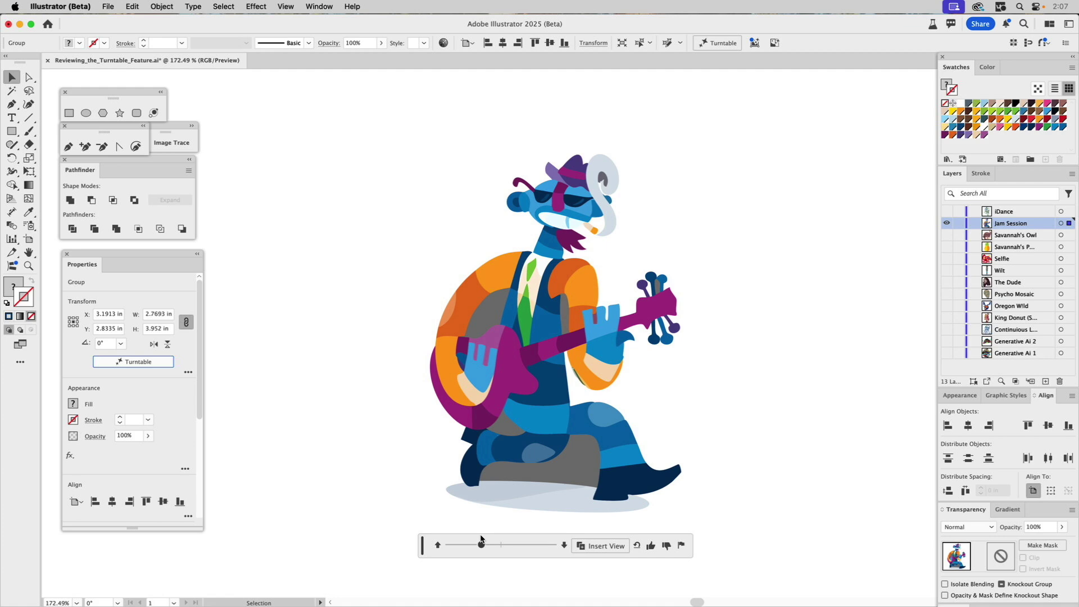
pyautogui.moveTo(481, 540); pyautogui.dragTo(479, 540)
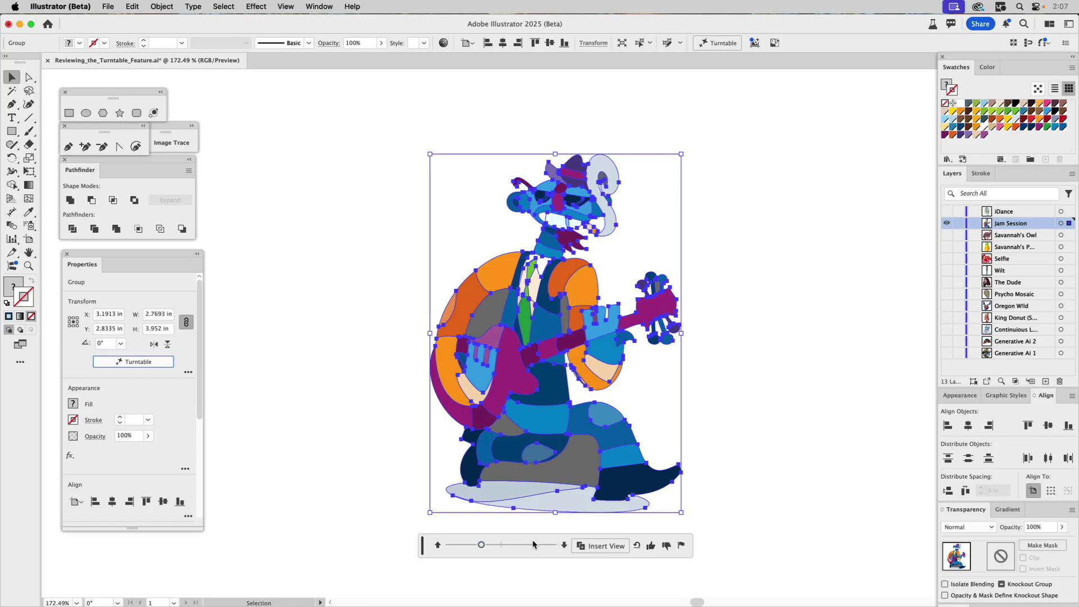
# Tilt the guitar player to -45°,45°, rotate it to 0°,45°, tilt it the opposite way, and return it to -45°,0°
pyautogui.click(564, 546)
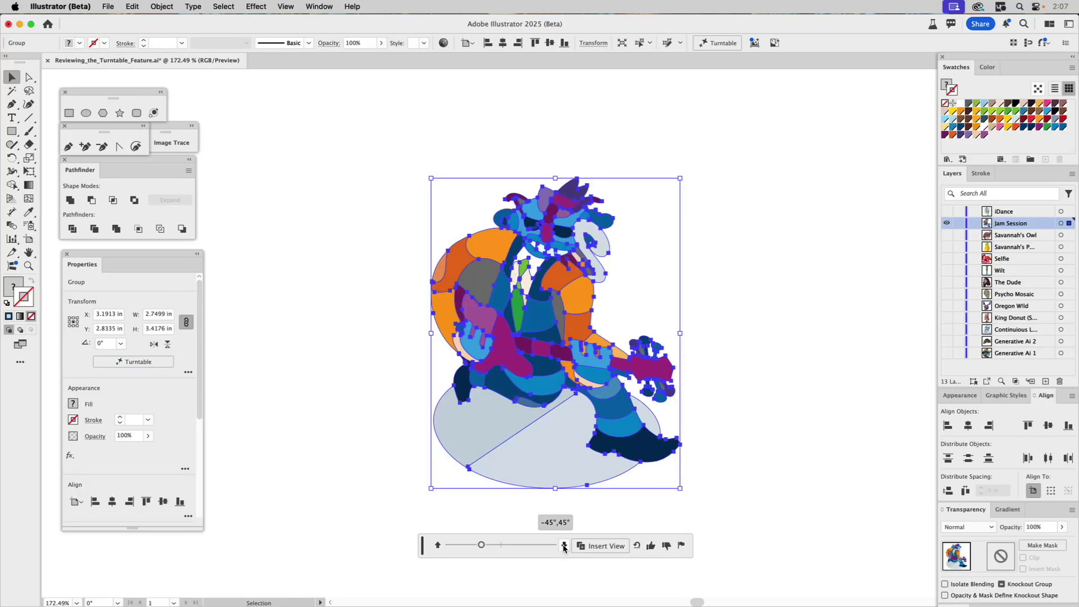
pyautogui.moveTo(483, 545); pyautogui.dragTo(501, 525)
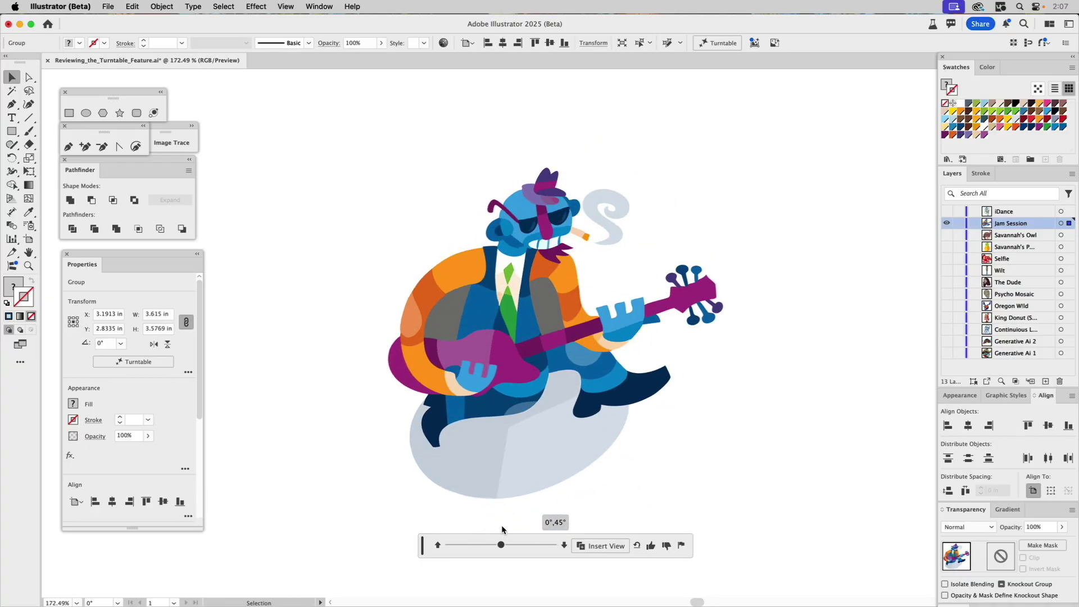
pyautogui.click(439, 545)
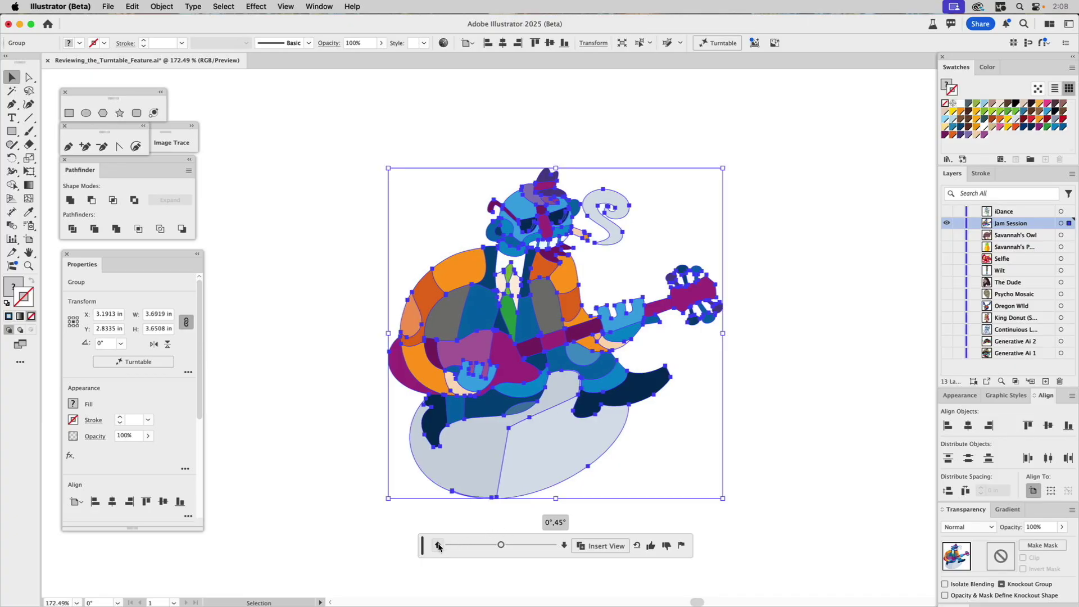
pyautogui.click(438, 545)
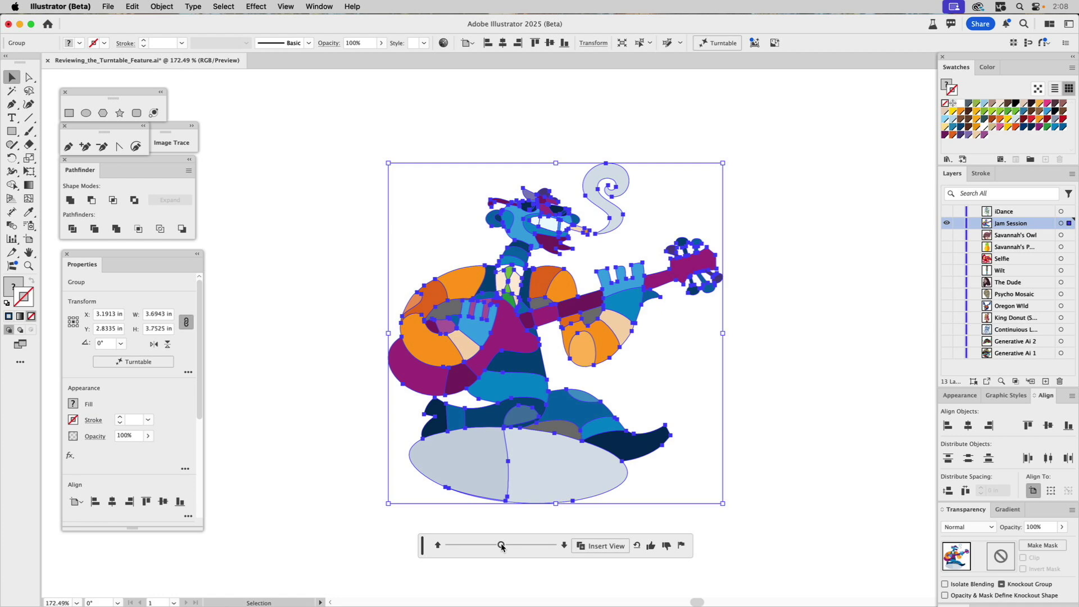
pyautogui.moveTo(502, 545)
pyautogui.mouseDown()
pyautogui.moveTo(487, 548)
pyautogui.moveTo(513, 552)
pyautogui.moveTo(482, 551)
pyautogui.mouseUp()
pyautogui.click(565, 545)
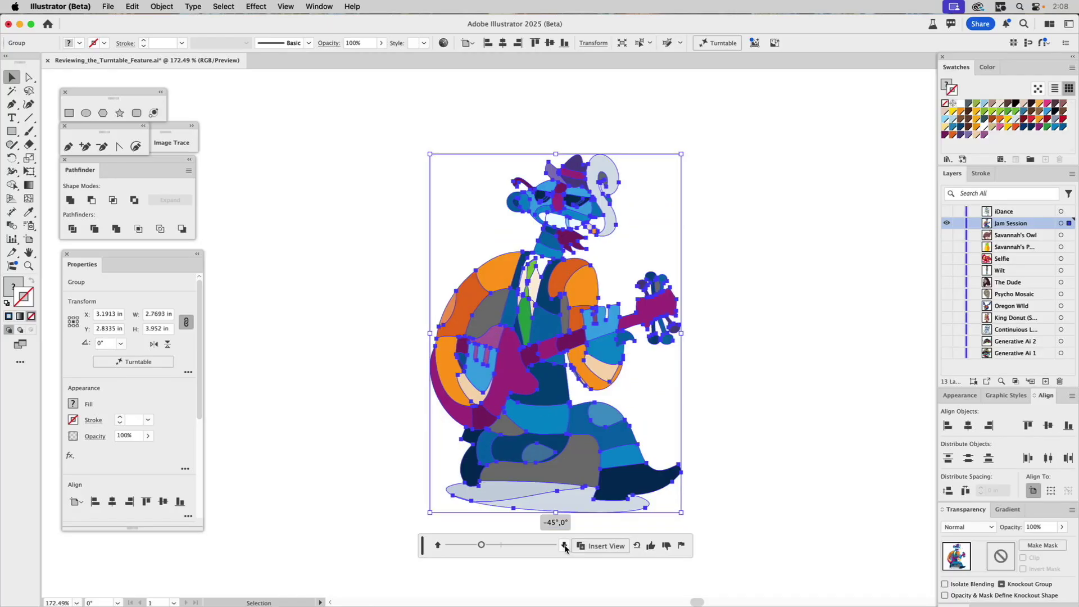
# Rotate the guitar player back to 0°,0°, turn it to -30°,0°, and deselect the artwork
pyautogui.moveTo(481, 545)
pyautogui.mouseDown()
pyautogui.moveTo(512, 547)
pyautogui.moveTo(502, 545)
pyautogui.mouseUp()
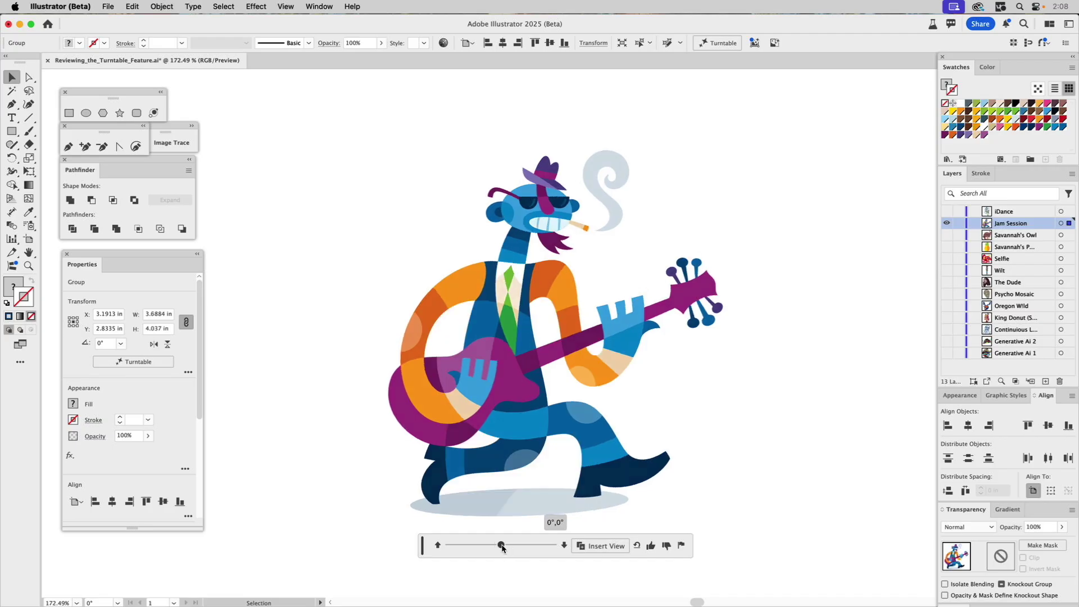
pyautogui.moveTo(501, 547)
pyautogui.mouseDown()
pyautogui.moveTo(472, 546)
pyautogui.moveTo(491, 546)
pyautogui.mouseUp()
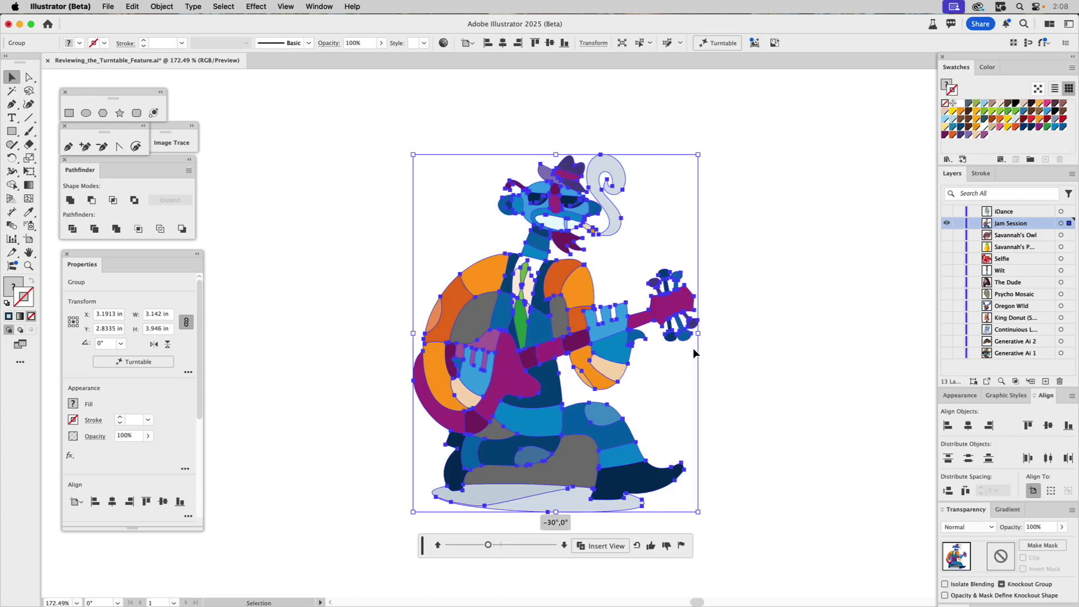
pyautogui.click(774, 369)
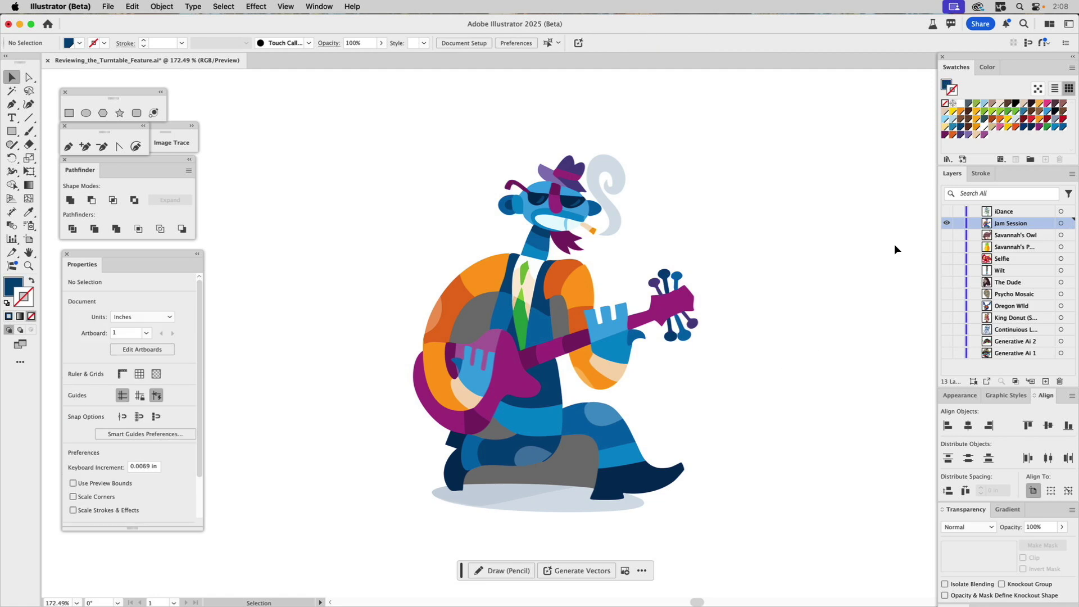
# Show the iDance layer in place of Jam Session and generate Turntable views of the dancer artwork, proceeding despite the warning
pyautogui.click(946, 224)
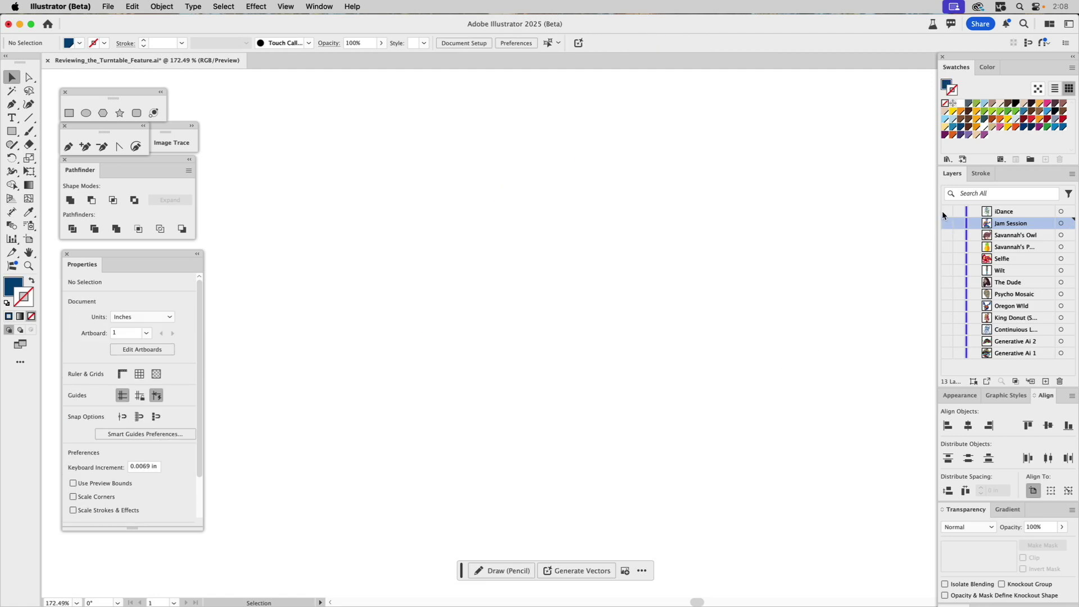
pyautogui.keyDown('super'); pyautogui.click(946, 214); pyautogui.keyUp('super')
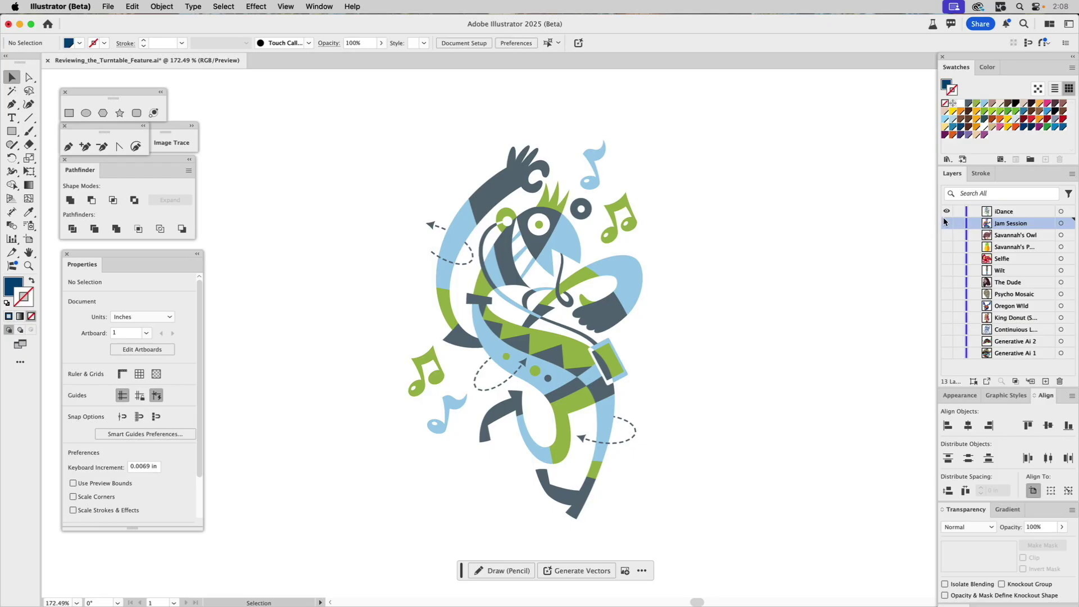
pyautogui.click(622, 262)
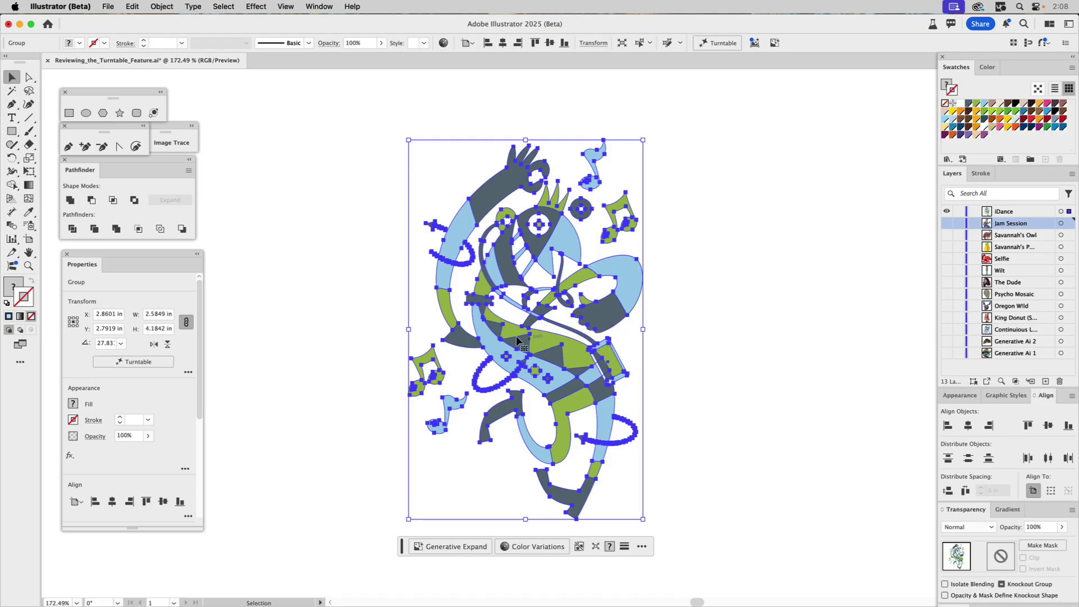
pyautogui.click(132, 363)
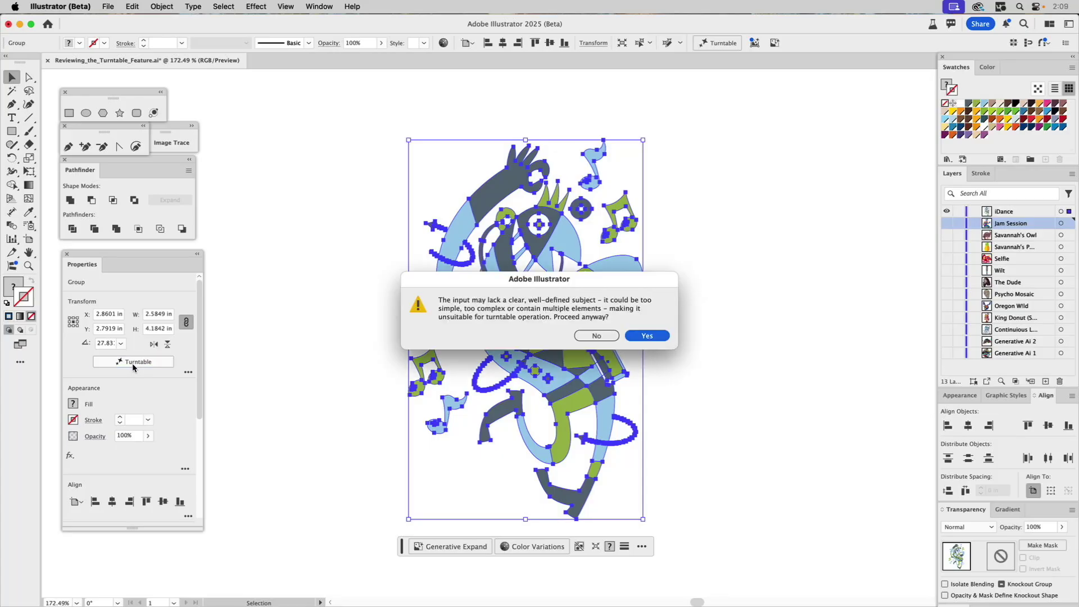
pyautogui.click(647, 336)
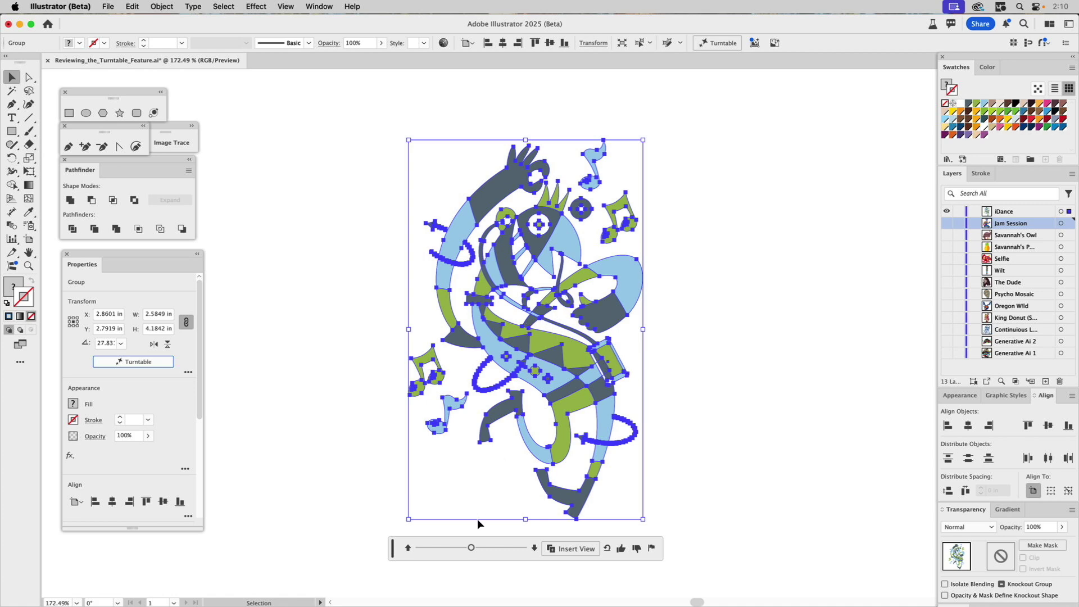
# Rotate the dancer horizontally through its side views, return it to 0°,0°, turn it to 75°,0°, and deselect it
pyautogui.moveTo(473, 551); pyautogui.dragTo(479, 551)
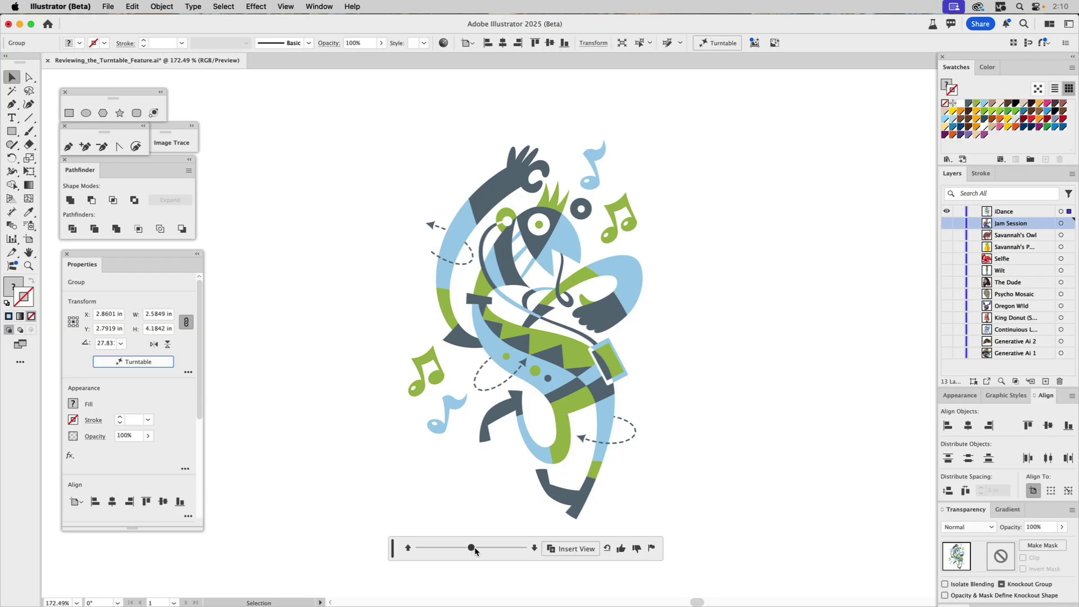
pyautogui.moveTo(487, 549)
pyautogui.mouseDown()
pyautogui.moveTo(538, 551)
pyautogui.moveTo(499, 547)
pyautogui.mouseUp()
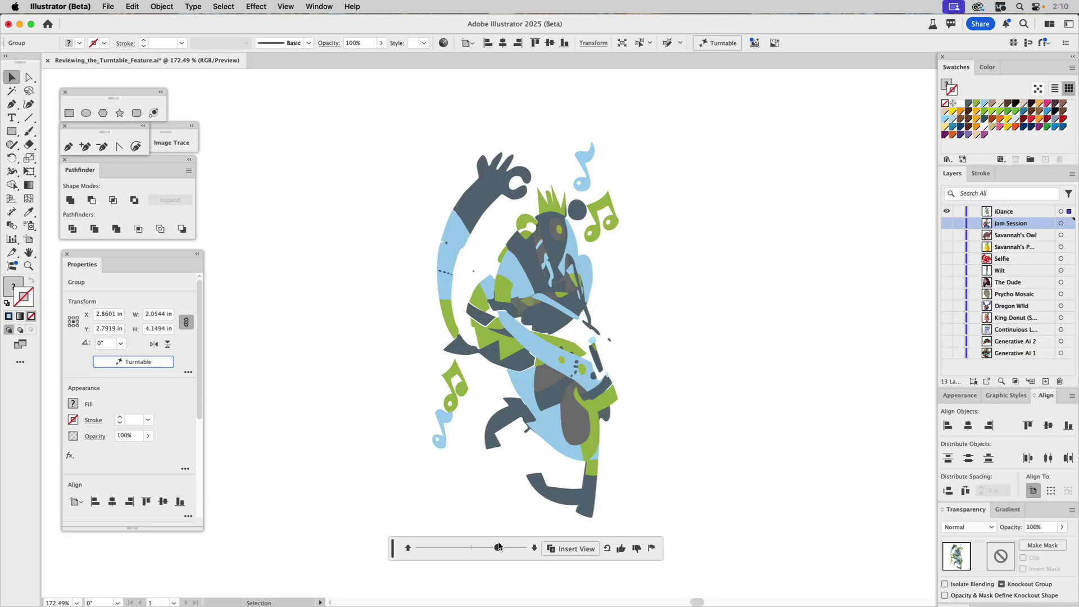
pyautogui.moveTo(498, 546); pyautogui.dragTo(479, 517)
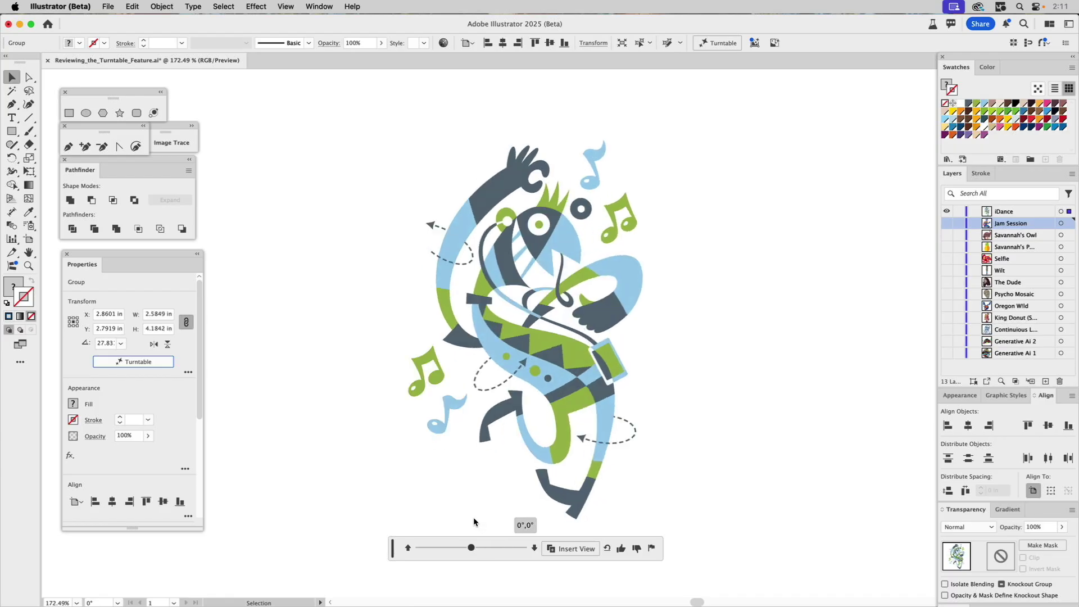
pyautogui.moveTo(478, 518); pyautogui.dragTo(506, 517)
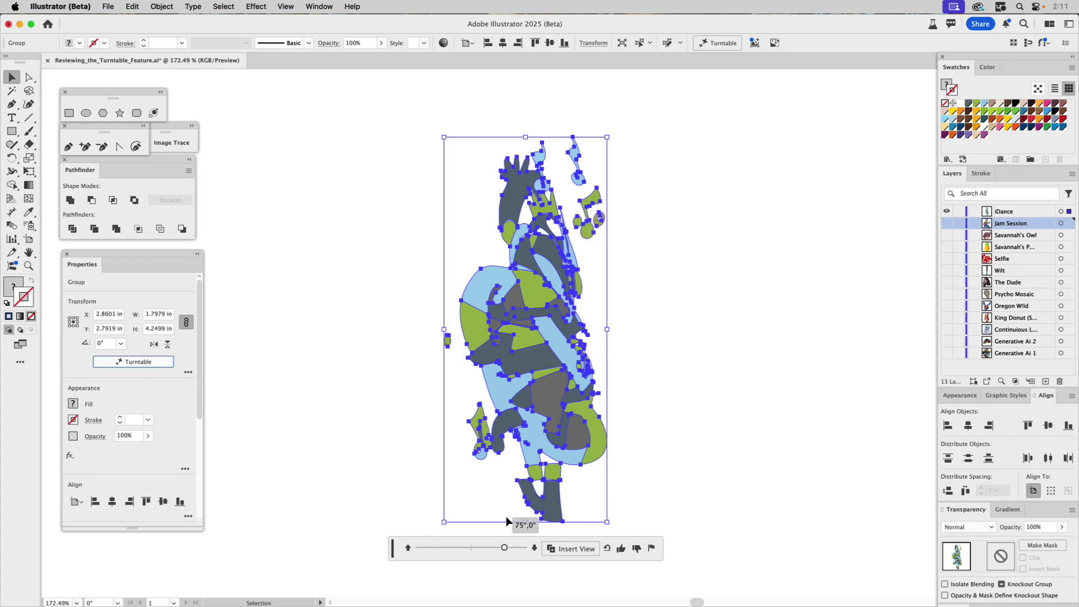
pyautogui.click(681, 456)
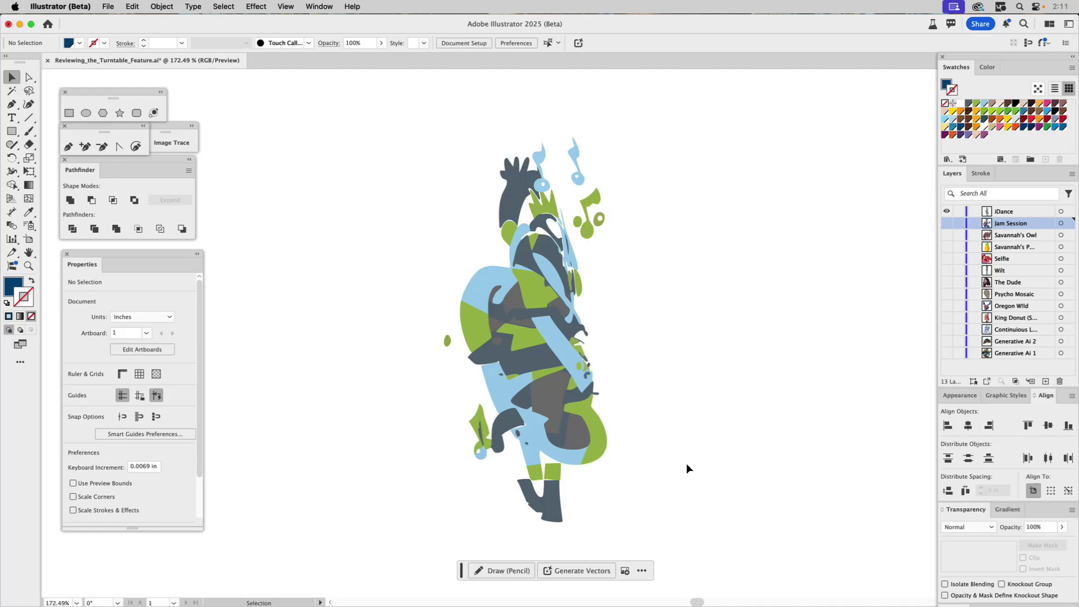
# Hide the iDance layer and show The Dude layer to view its portrait artwork, switching to Outline view
pyautogui.keyDown('super'); pyautogui.click(947, 212); pyautogui.keyUp('super')
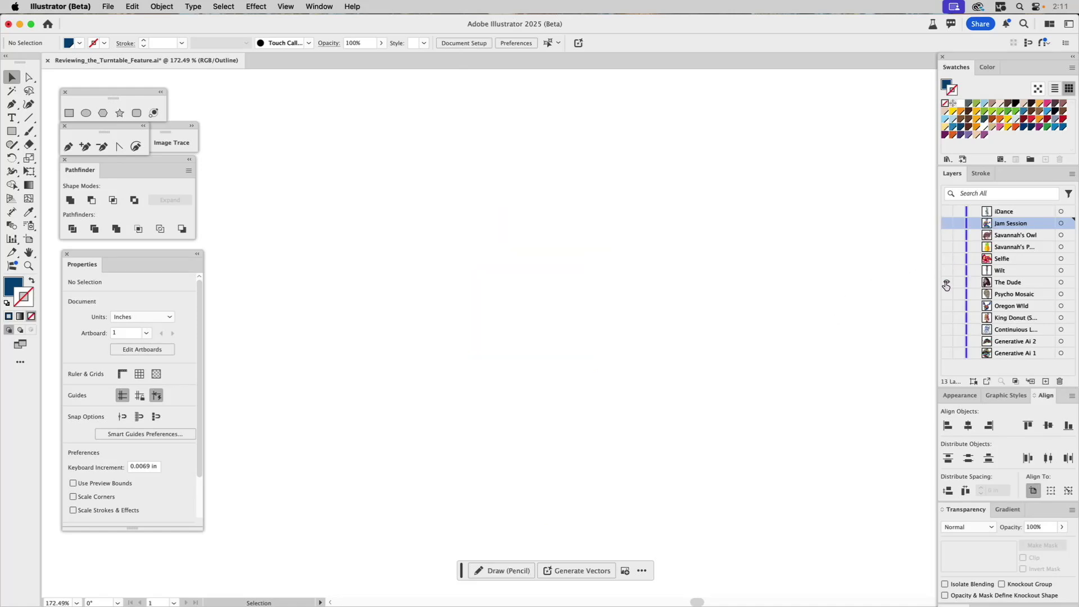
pyautogui.keyDown('super'); pyautogui.click(947, 282); pyautogui.keyUp('super')
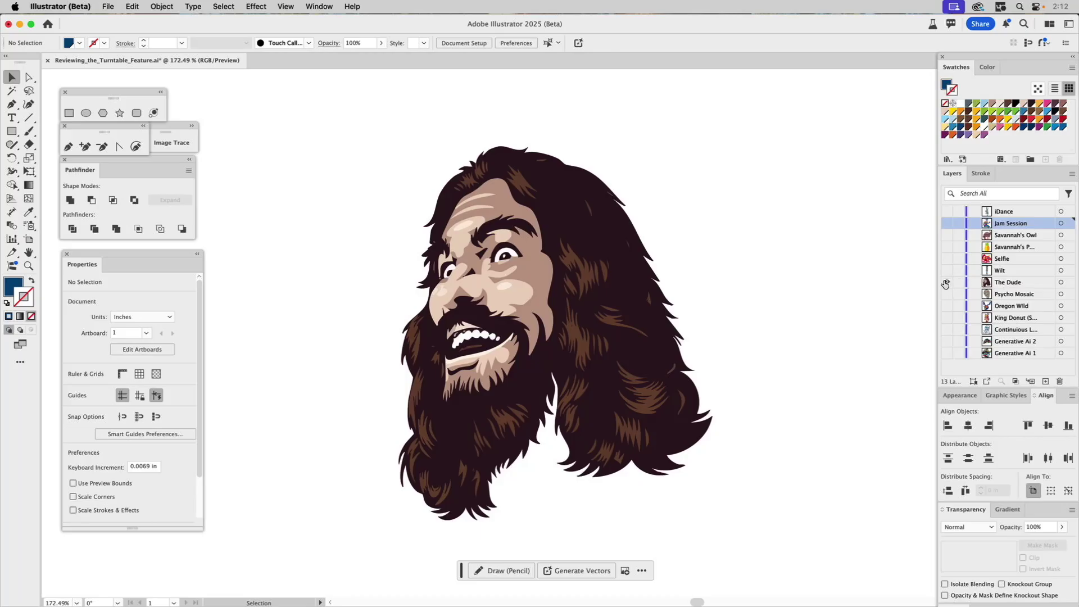
pyautogui.press('super+y')
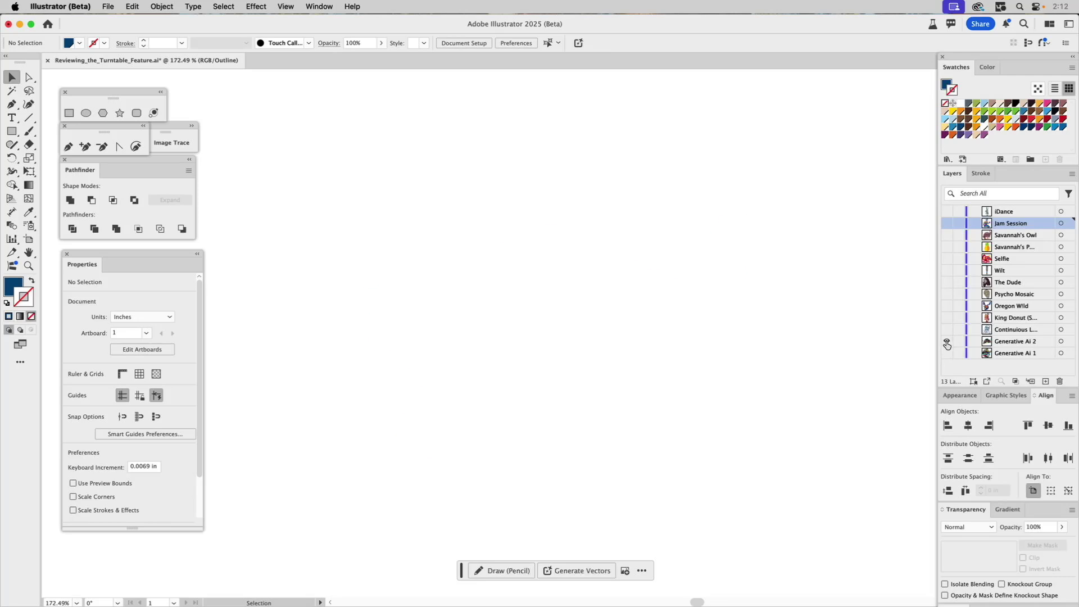
# Return to Preview view and switch layer visibility from Generative Ai 2 to Generative Ai 1
pyautogui.press('super+y')
pyautogui.click(947, 342)
pyautogui.click(947, 353)
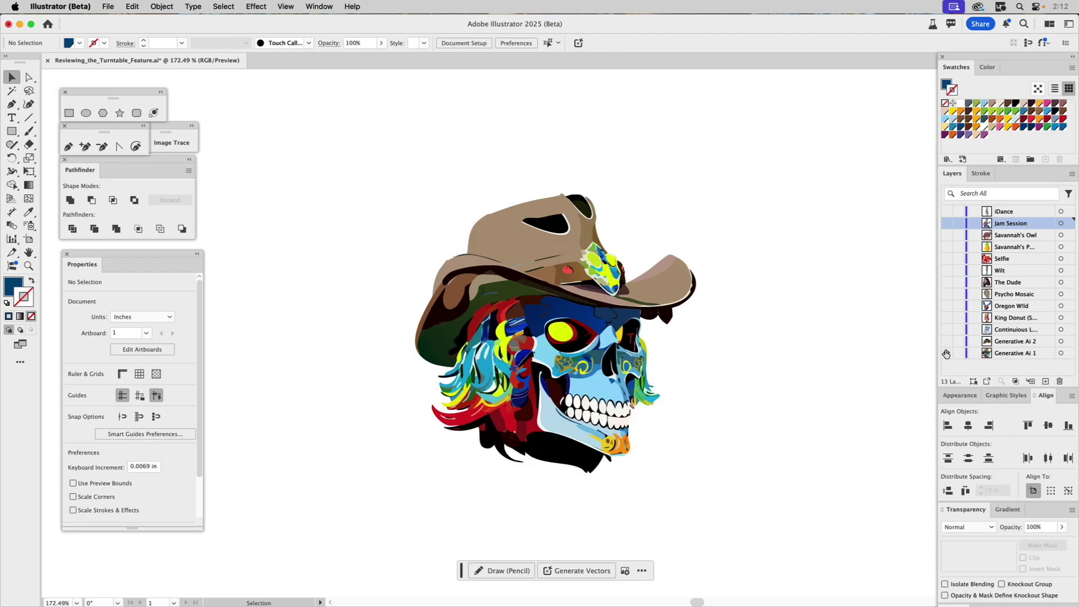